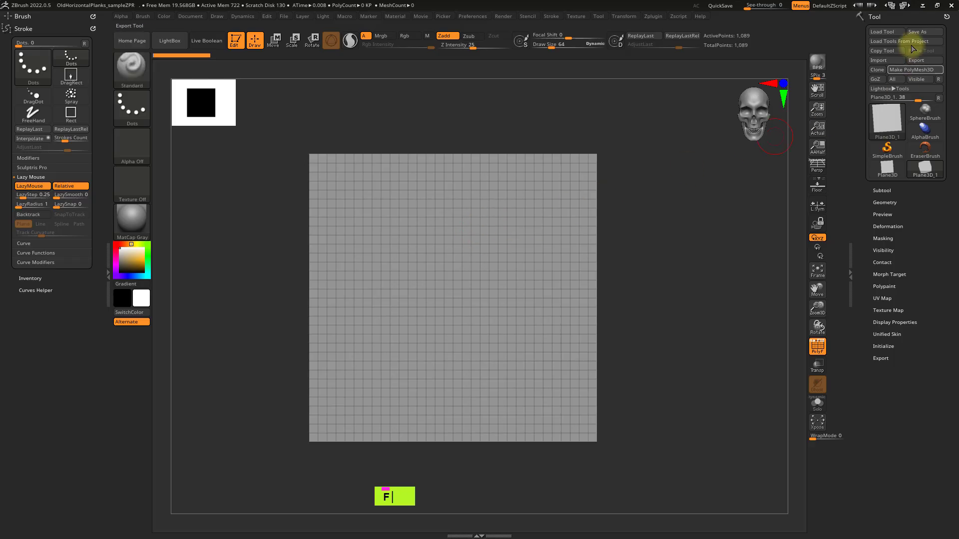
# Convert the plane primitive into a PolyMesh3D
pyautogui.click(905, 70)
pyautogui.keyDown('alt'); pyautogui.moveTo(582, 241); pyautogui.dragTo(590, 240, button='right'); pyautogui.keyUp('alt')
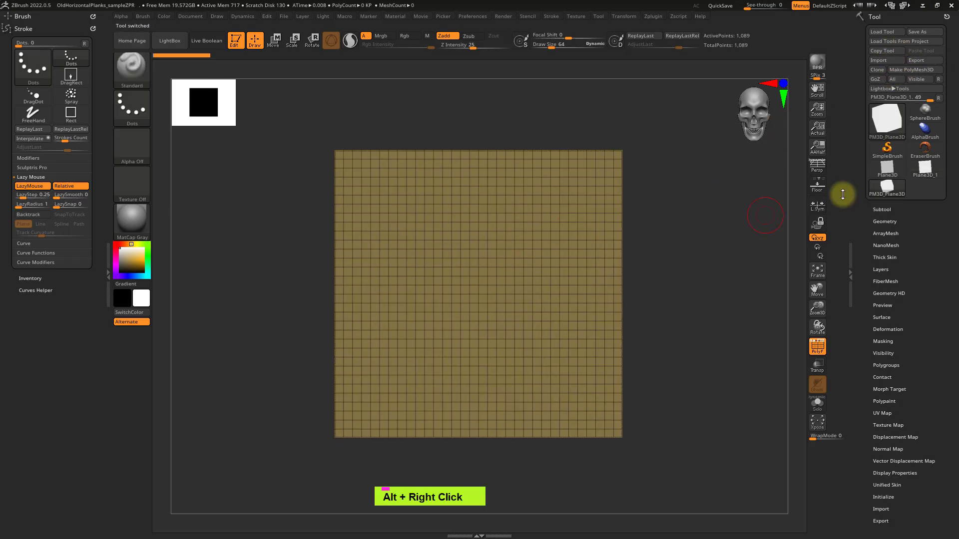
pyautogui.scroll(-3, 865, 240)
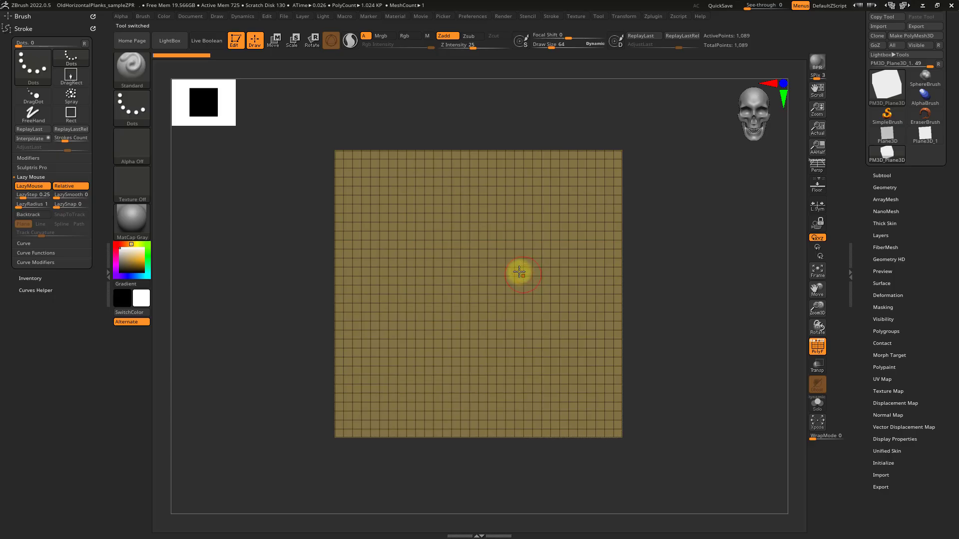
pyautogui.keyDown('ctrl'); pyautogui.moveTo(519, 272); pyautogui.dragTo(528, 306, button='right'); pyautogui.keyUp('ctrl')
# Rename the plane's subtool as Original
pyautogui.click(881, 175)
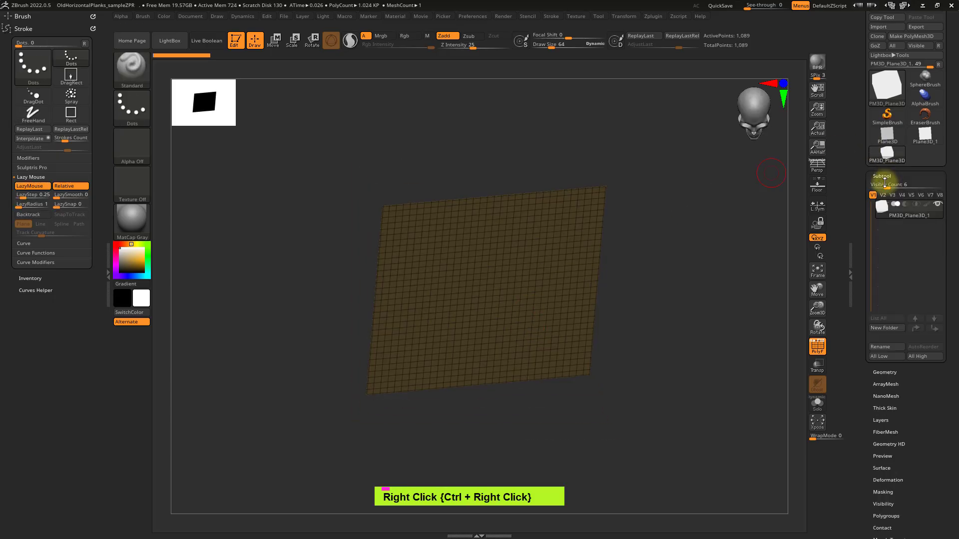
pyautogui.moveTo(899, 208)
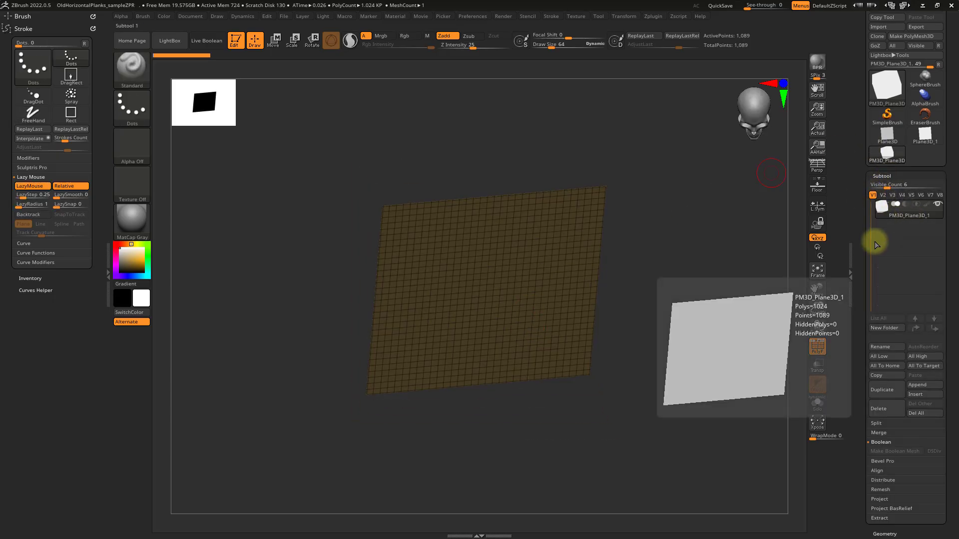
pyautogui.click(894, 346)
pyautogui.write('Or')
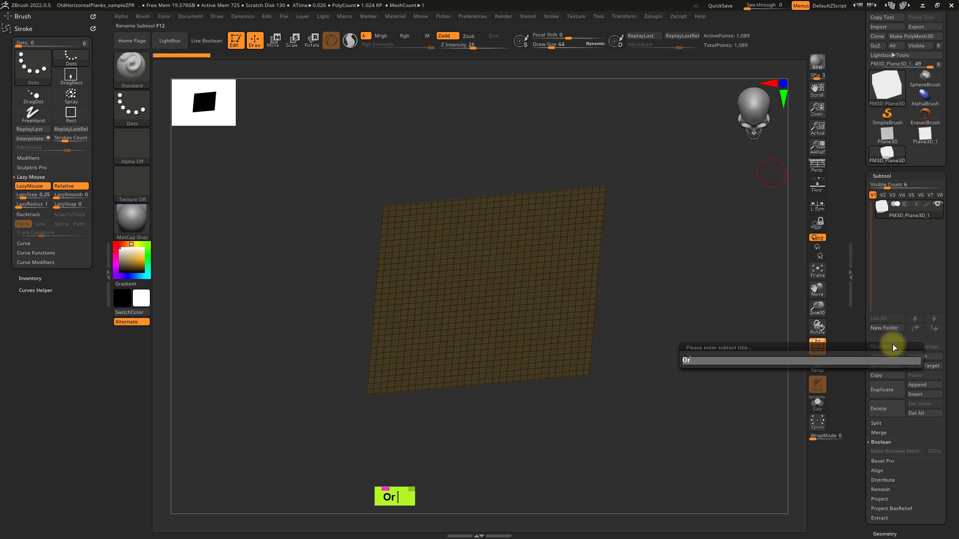
pyautogui.write('iginal')
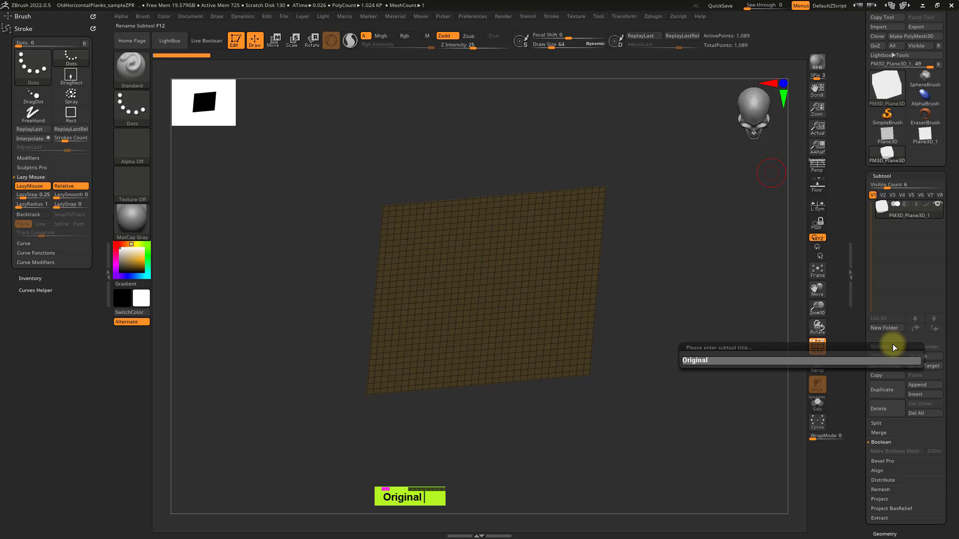
pyautogui.press('Return')
# Duplicate the Original subtool and move the copy slightly behind it along its depth axis
pyautogui.keyDown('alt'); pyautogui.moveTo(552, 224); pyautogui.dragTo(515, 348, button='right'); pyautogui.keyUp('alt')
pyautogui.hotkey('ctrl', 'shift', 'd')
pyautogui.press('w')
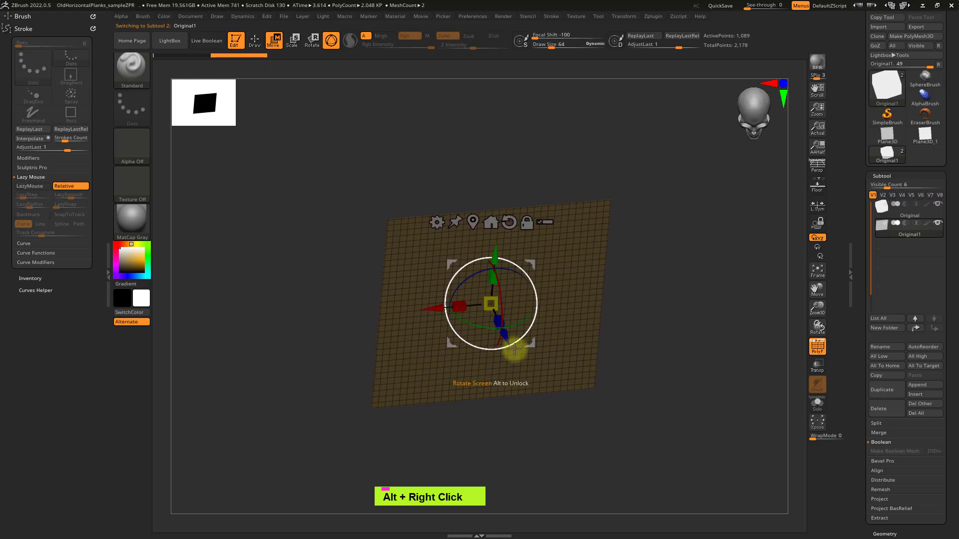
pyautogui.moveTo(514, 348); pyautogui.dragTo(502, 317)
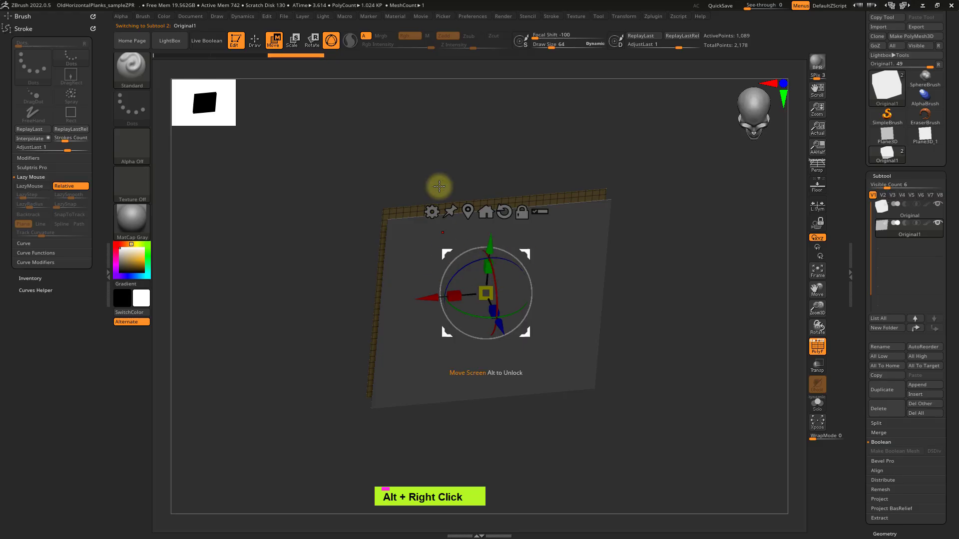
# Scale the duplicated plane up uniformly to about 2.5 times the original's size and assign it a new polygroup
pyautogui.moveTo(490, 289); pyautogui.dragTo(569, 198)
pyautogui.hotkey('ctrl', 'w')
pyautogui.moveTo(593, 253)
pyautogui.keyDown('ctrl'); pyautogui.mouseDown(button='right')
pyautogui.moveTo(591, 167)
pyautogui.moveTo(597, 197)
pyautogui.moveTo(565, 203)
pyautogui.moveTo(582, 239)
pyautogui.mouseUp(button='right'); pyautogui.keyUp('ctrl')
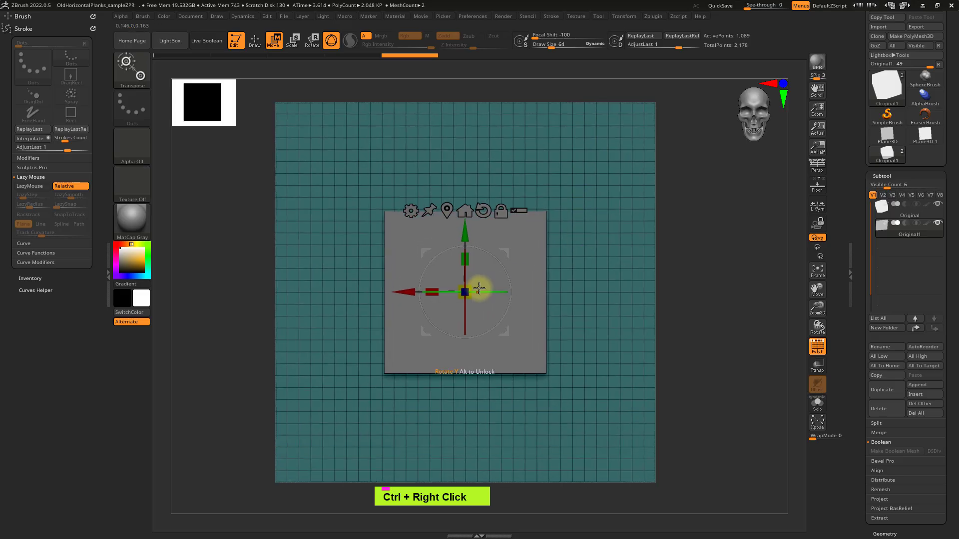
pyautogui.keyDown('ctrl'); pyautogui.moveTo(475, 287); pyautogui.dragTo(579, 256, button='right'); pyautogui.keyUp('ctrl')
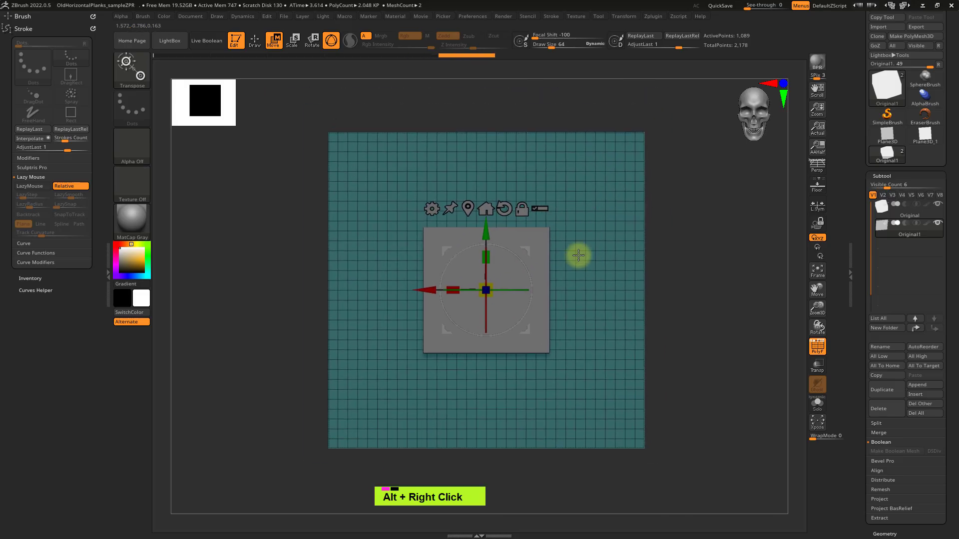
# Reorder the enlarged duplicate to the first place in the subtool list and rename it as Backdrop
pyautogui.keyDown('shift'); pyautogui.click(916, 331); pyautogui.keyUp('shift')
pyautogui.moveTo(916, 212)
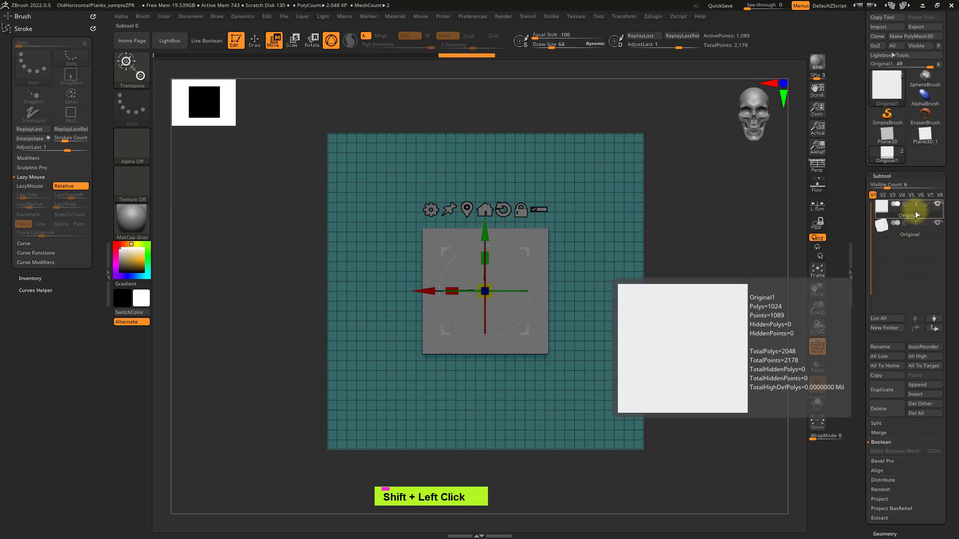
pyautogui.click(883, 347)
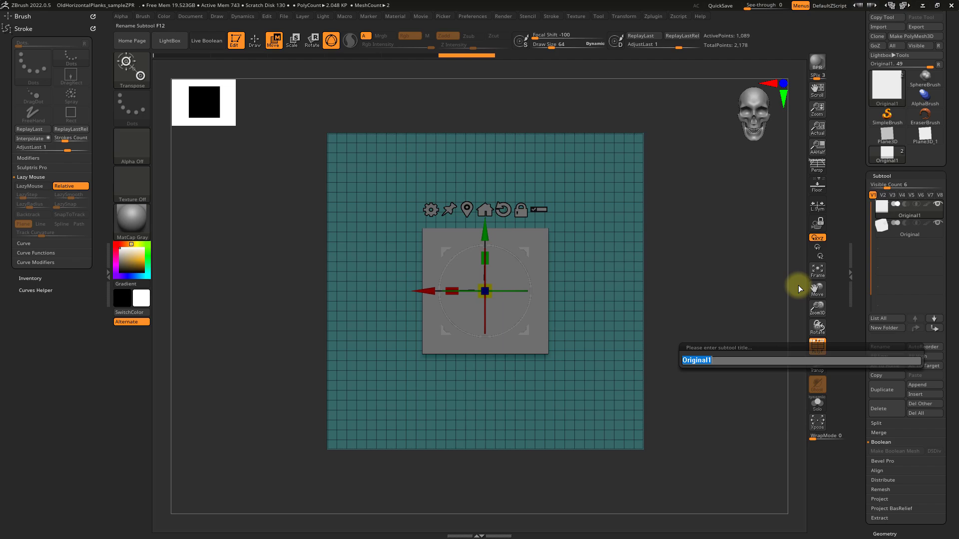
pyautogui.write('Back')
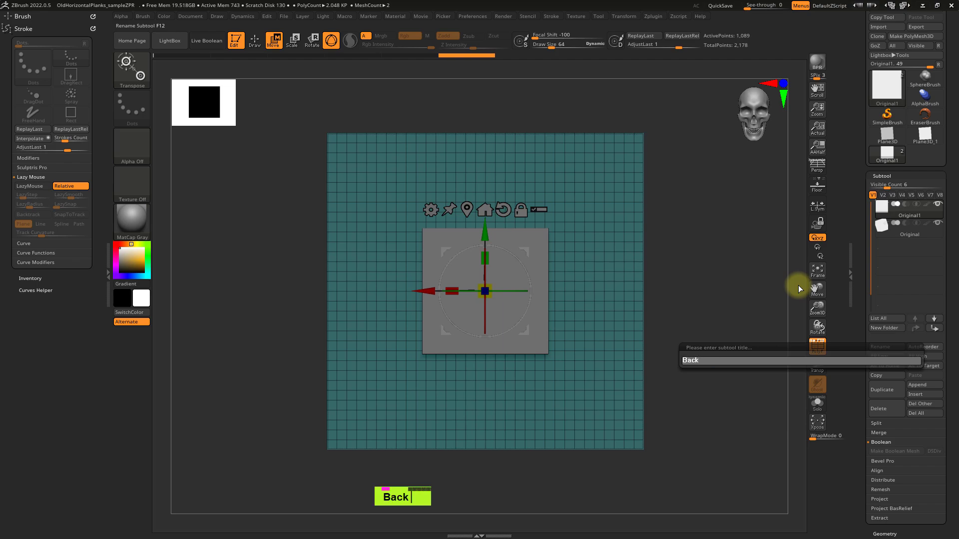
pyautogui.write('drop')
pyautogui.press('Return')
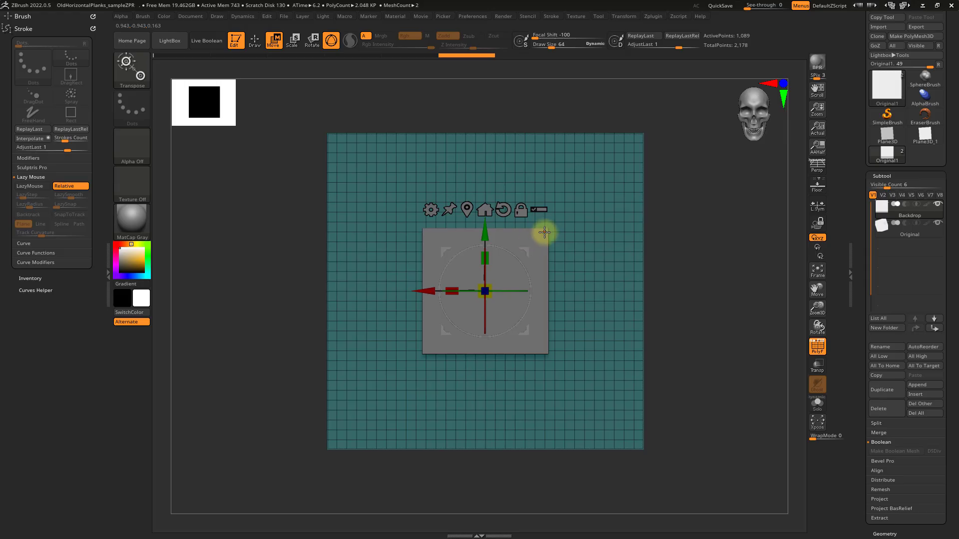
# Return to Draw mode and make the Original subtool active
pyautogui.press('q')
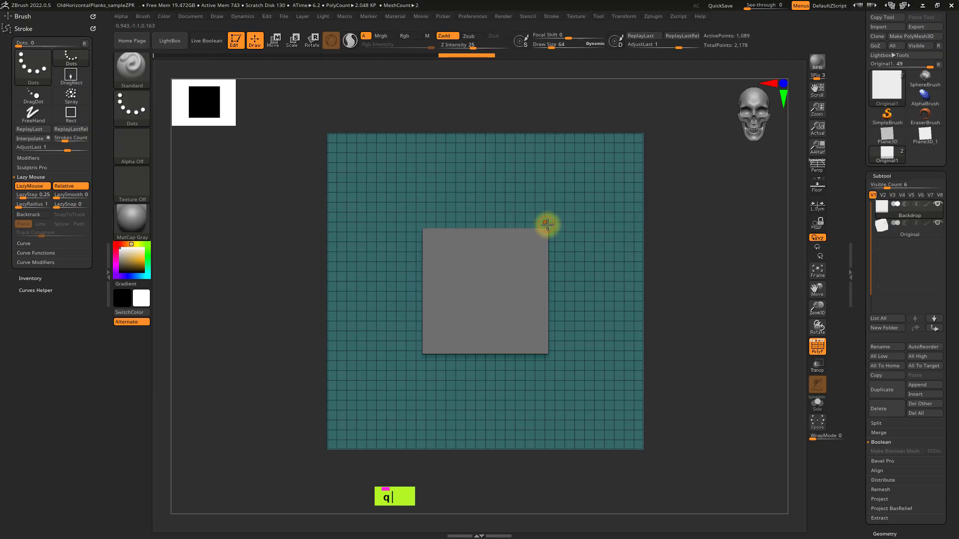
pyautogui.moveTo(547, 225)
pyautogui.mouseDown(button='right')
pyautogui.moveTo(561, 259)
pyautogui.moveTo(567, 199)
pyautogui.moveTo(567, 291)
pyautogui.moveTo(546, 216)
pyautogui.mouseUp(button='right')
pyautogui.click(880, 234)
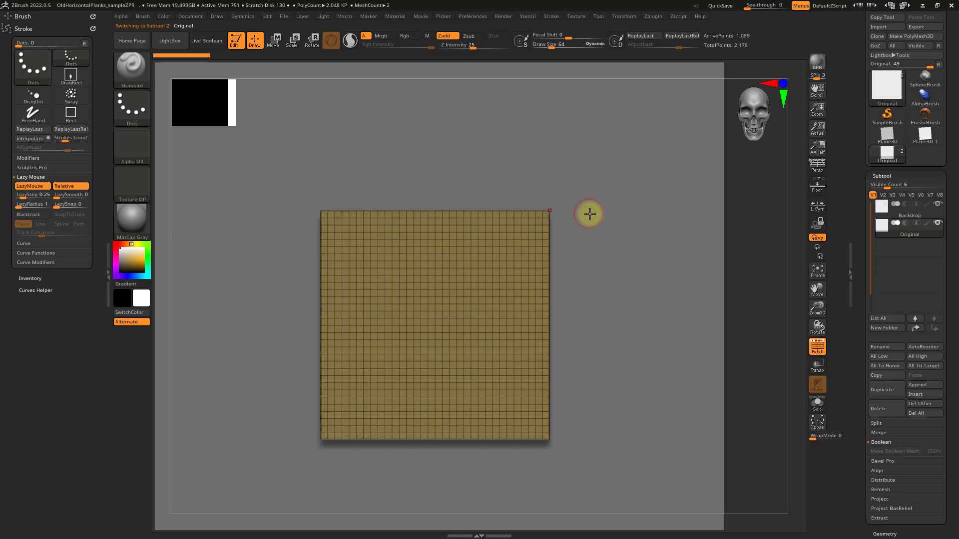
pyautogui.keyDown('ctrl'); pyautogui.moveTo(589, 213); pyautogui.dragTo(586, 185, button='right'); pyautogui.keyUp('ctrl')
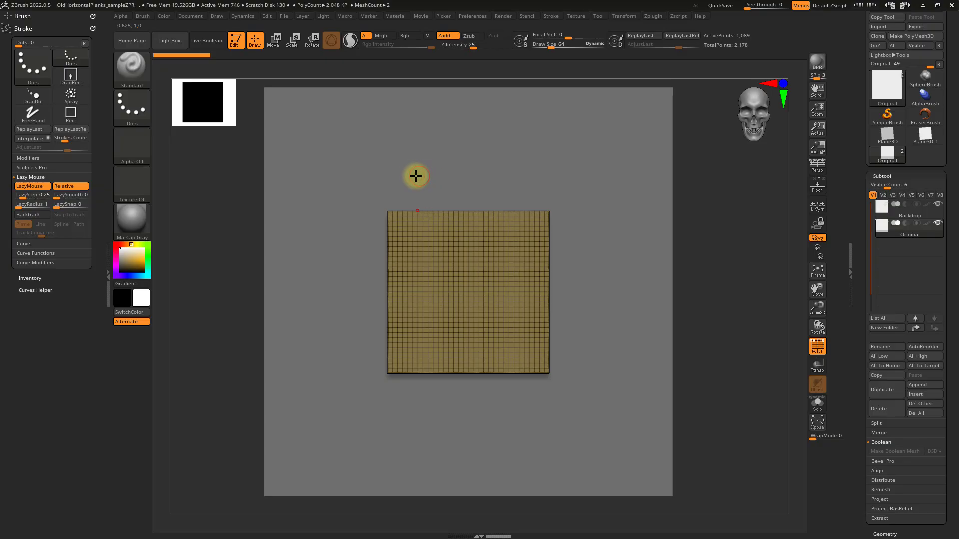
# Set the Standard brush's stroke to DragRect and import ALPSMLC30_N048E018_DSM_ZB16bit.tif from the 003_MultiAlpha_DEM folder as its alpha
pyautogui.click(140, 110)
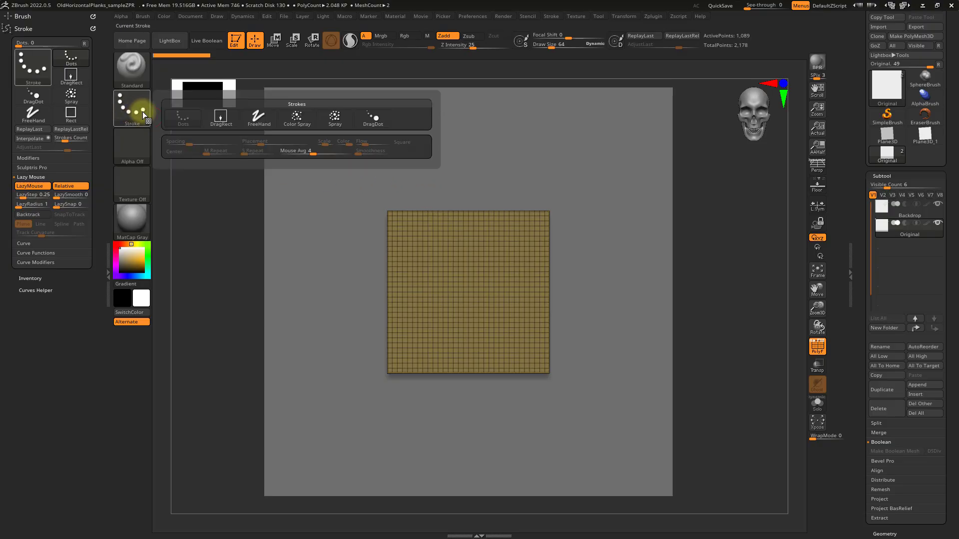
pyautogui.click(219, 117)
pyautogui.click(144, 152)
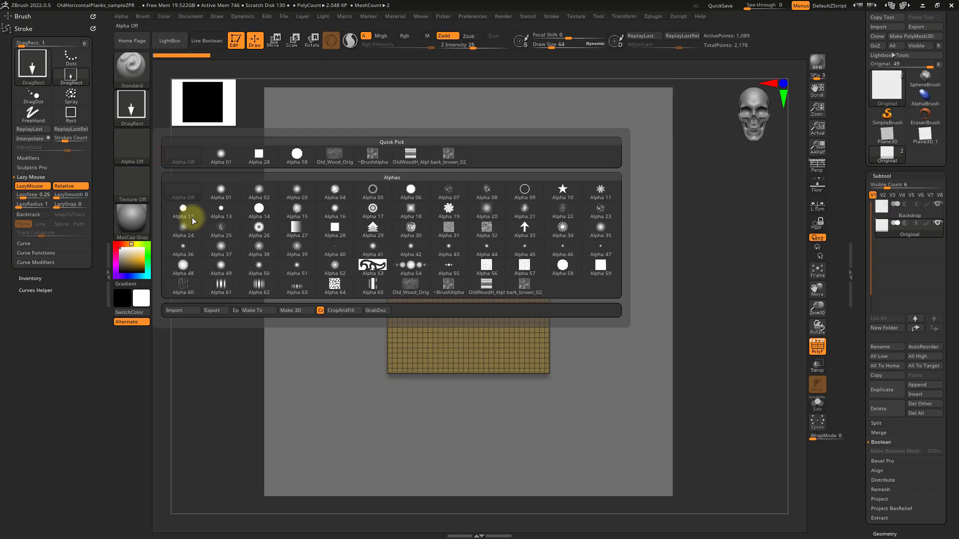
pyautogui.click(182, 310)
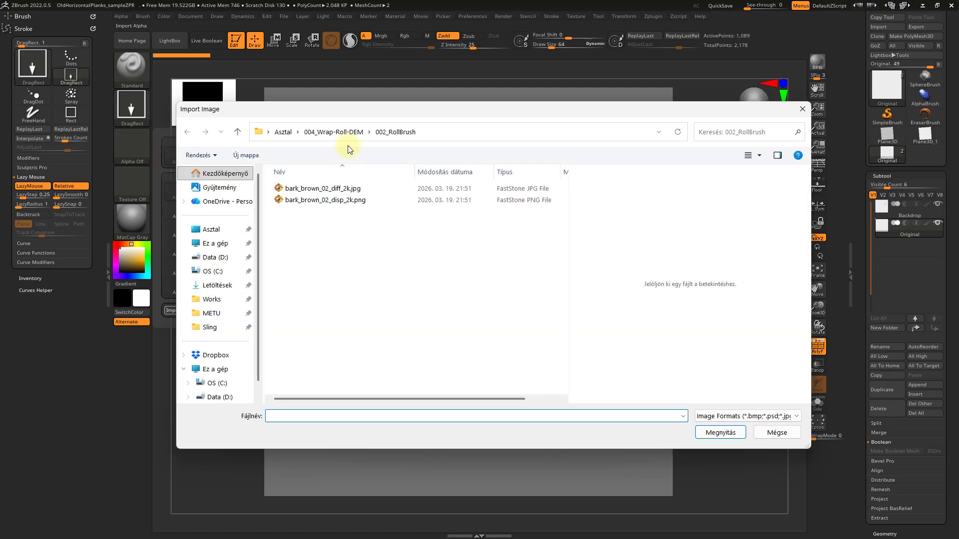
pyautogui.click(335, 136)
pyautogui.doubleClick(312, 212)
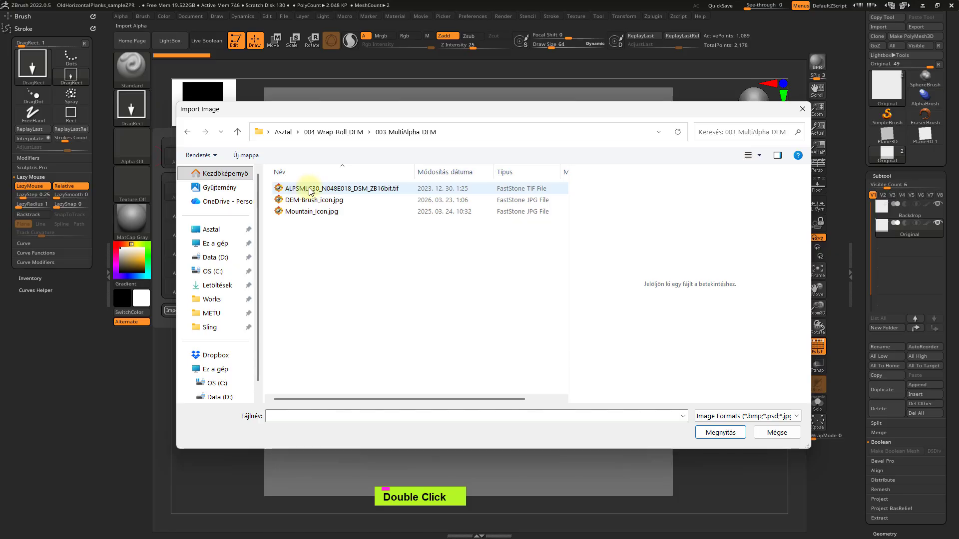
pyautogui.click(314, 189)
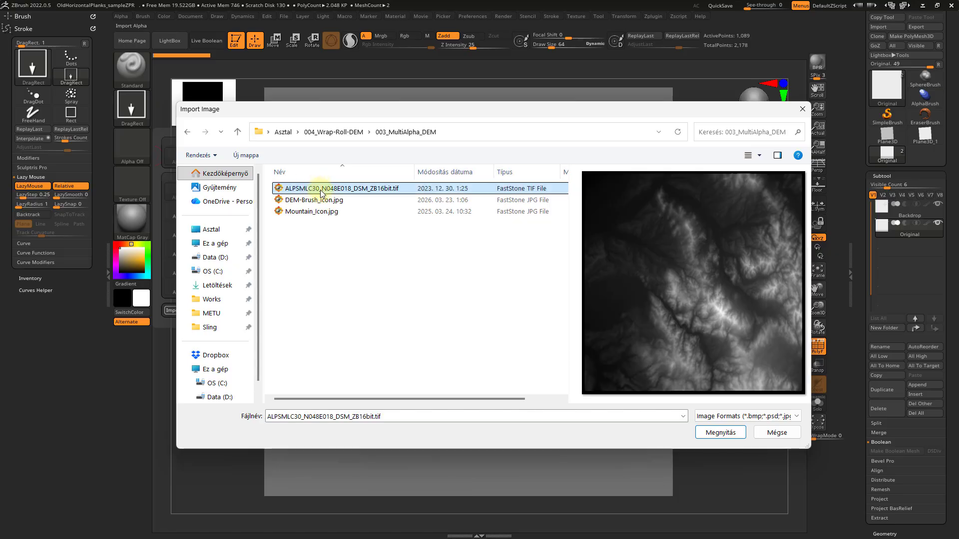
pyautogui.moveTo(655, 112); pyautogui.dragTo(572, 95)
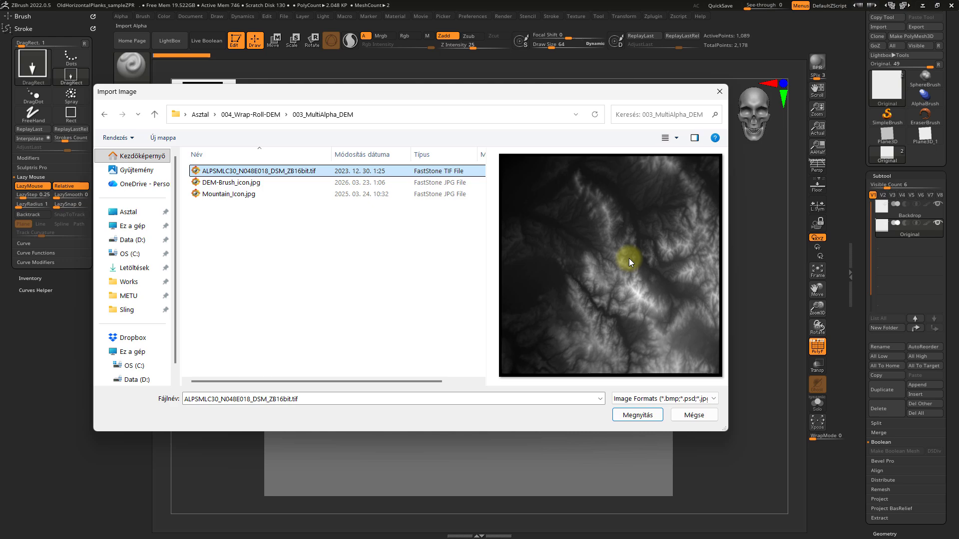
pyautogui.click(637, 415)
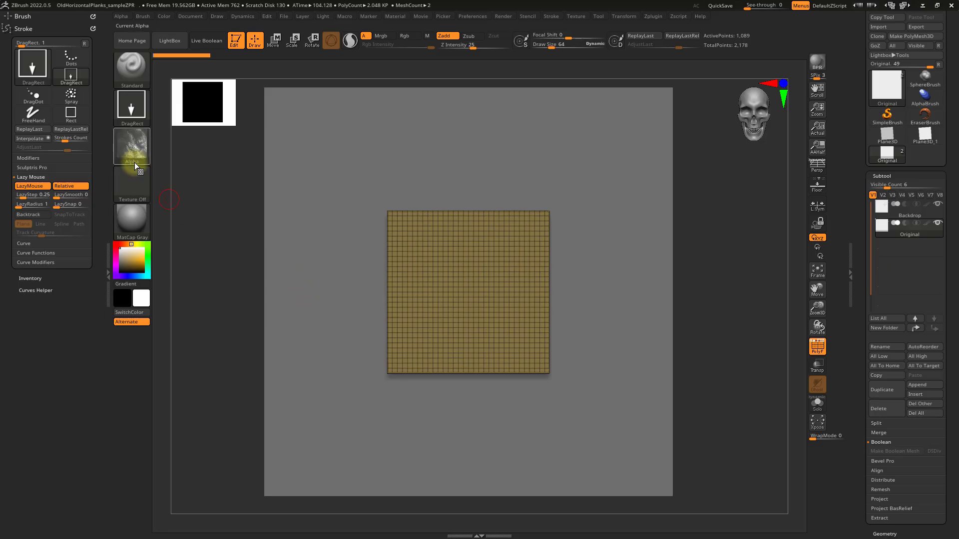
pyautogui.hotkey('shift', 'f')
pyautogui.hotkey('shift', 'f')
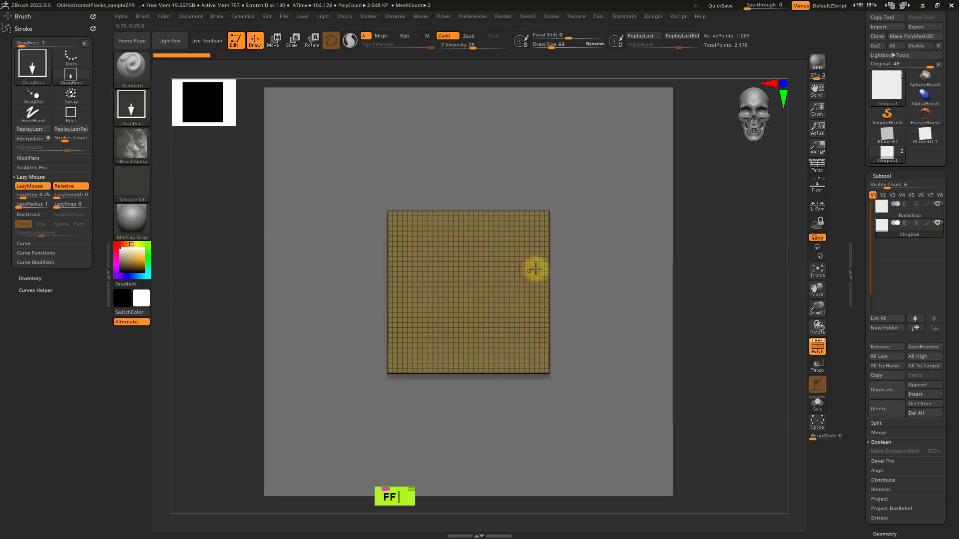
pyautogui.moveTo(521, 271)
pyautogui.keyDown('alt'); pyautogui.mouseDown(button='right')
pyautogui.moveTo(539, 246)
pyautogui.moveTo(515, 254)
pyautogui.mouseUp(button='right'); pyautogui.keyUp('alt')
pyautogui.hotkey('ctrl', 'd')
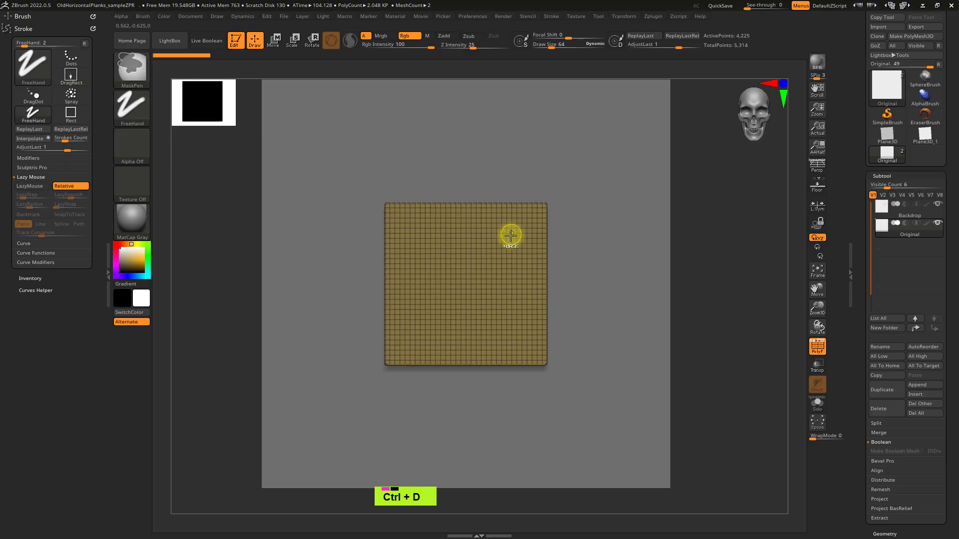
pyautogui.hotkey('ctrl', 'd')
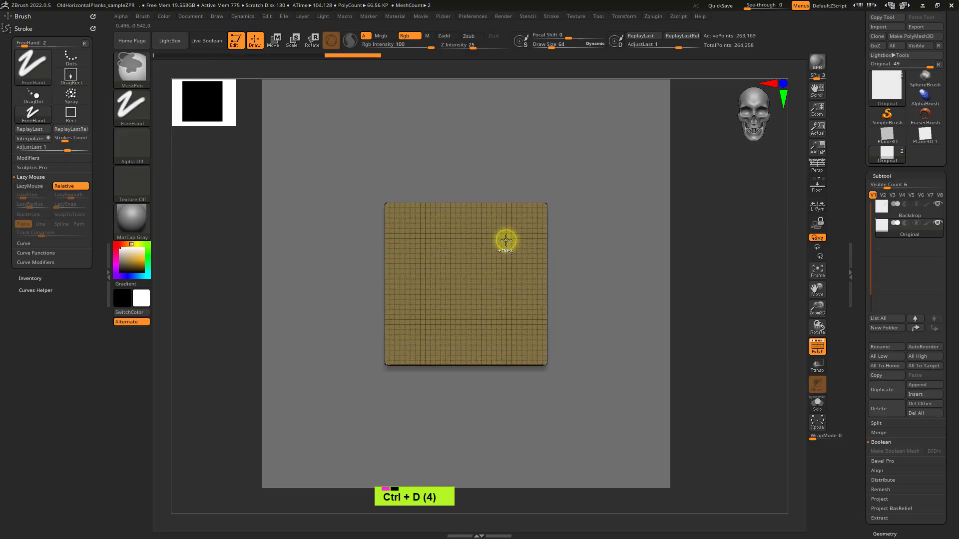
pyautogui.hotkey('ctrl', 'd')
pyautogui.keyDown('ctrl'); pyautogui.moveTo(505, 233); pyautogui.dragTo(590, 260, button='right'); pyautogui.keyUp('ctrl')
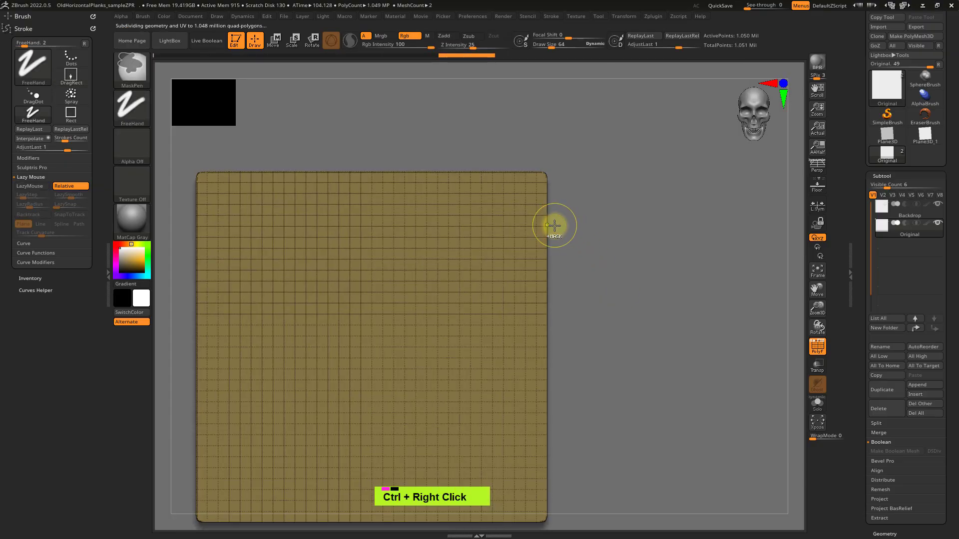
pyautogui.hotkey('ctrl', 'z')
pyautogui.hotkey('ctrl', 'z')
pyautogui.hotkey('ctrl', 'z')
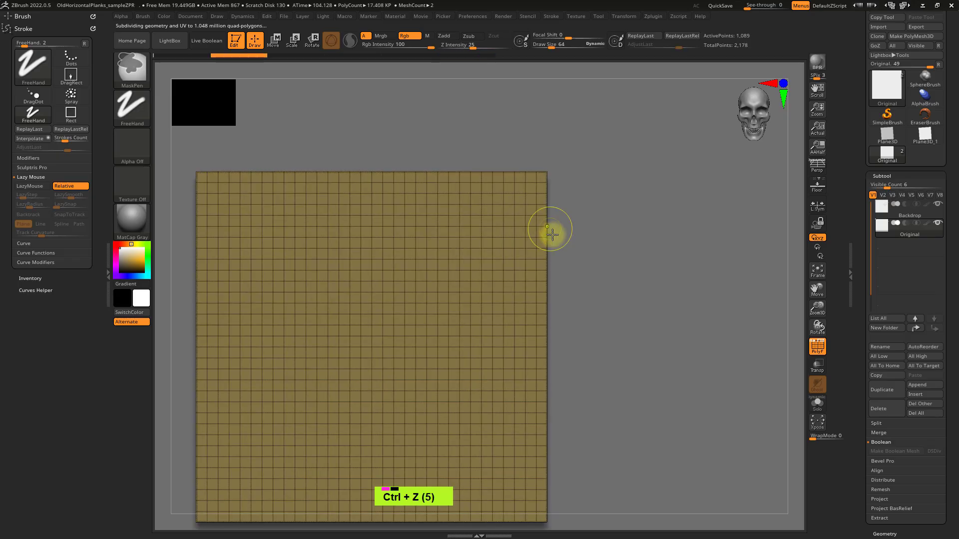
# Turn off subdivision smoothing (Smt) in the Original plane's geometry settings
pyautogui.moveTo(864, 426); pyautogui.dragTo(864, 336)
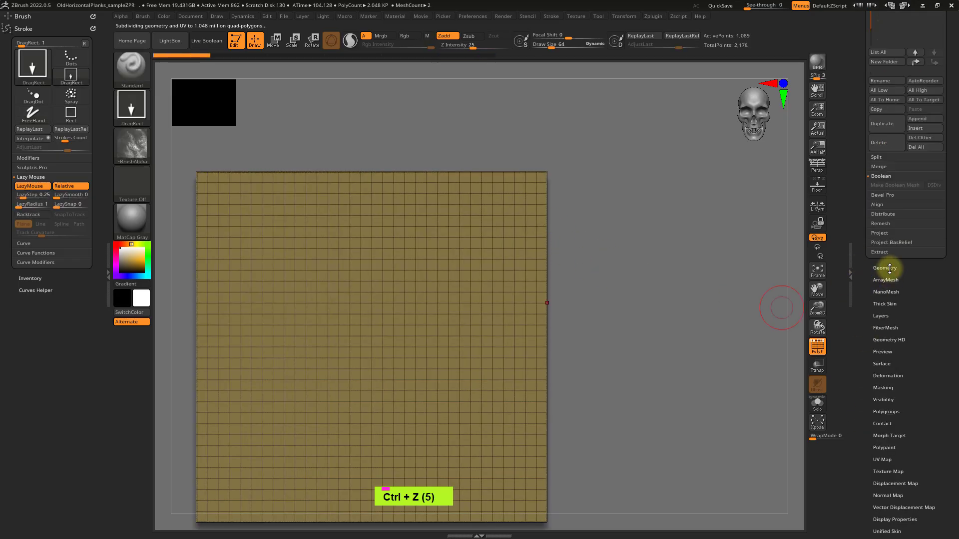
pyautogui.click(885, 268)
pyautogui.click(925, 95)
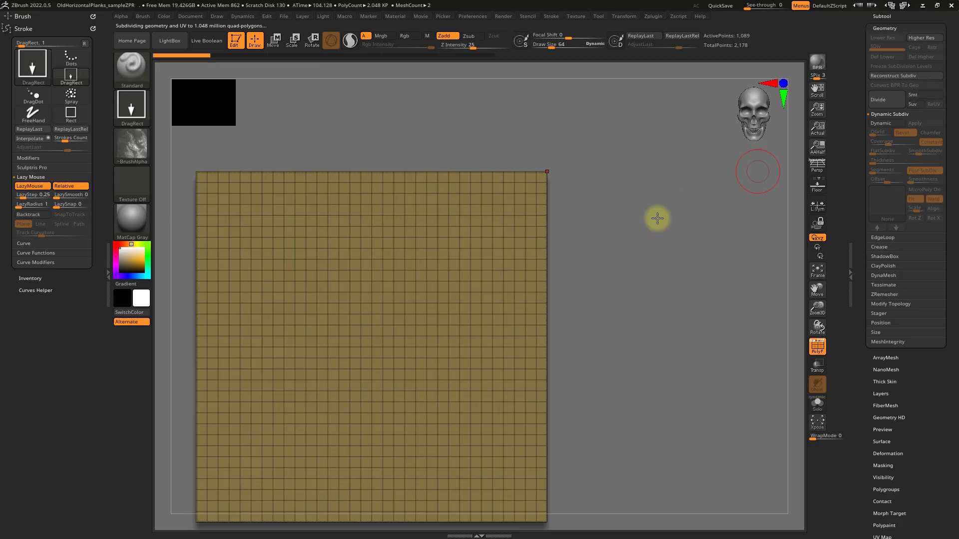
# Divide the Original plane's mesh six times, up to 4.194 million polygons
pyautogui.click(883, 101)
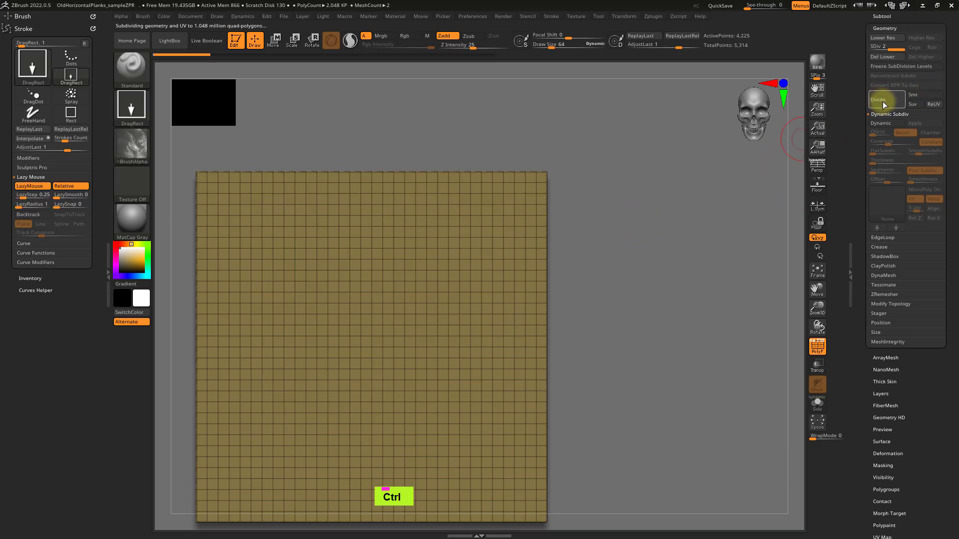
pyautogui.click(886, 99)
pyautogui.click(885, 98)
pyautogui.click(883, 100)
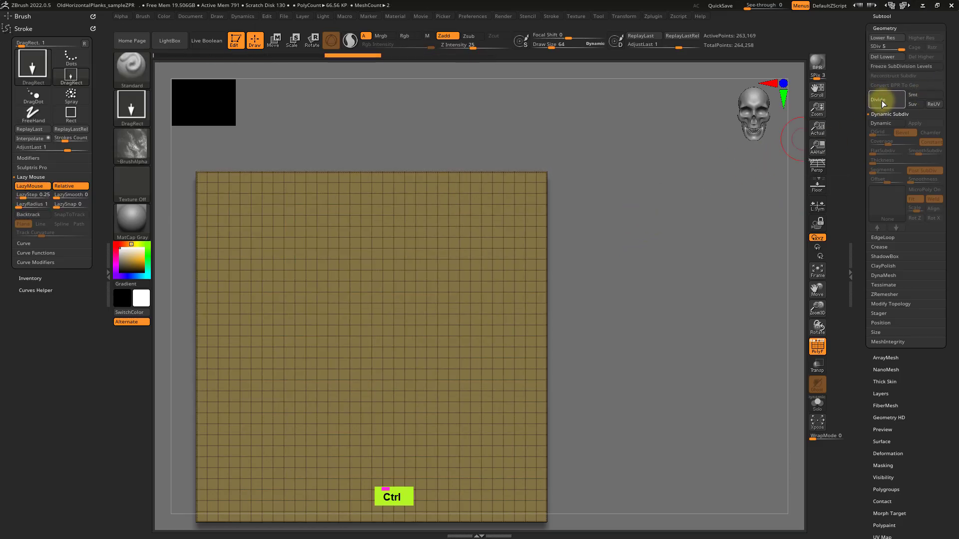
pyautogui.click(878, 104)
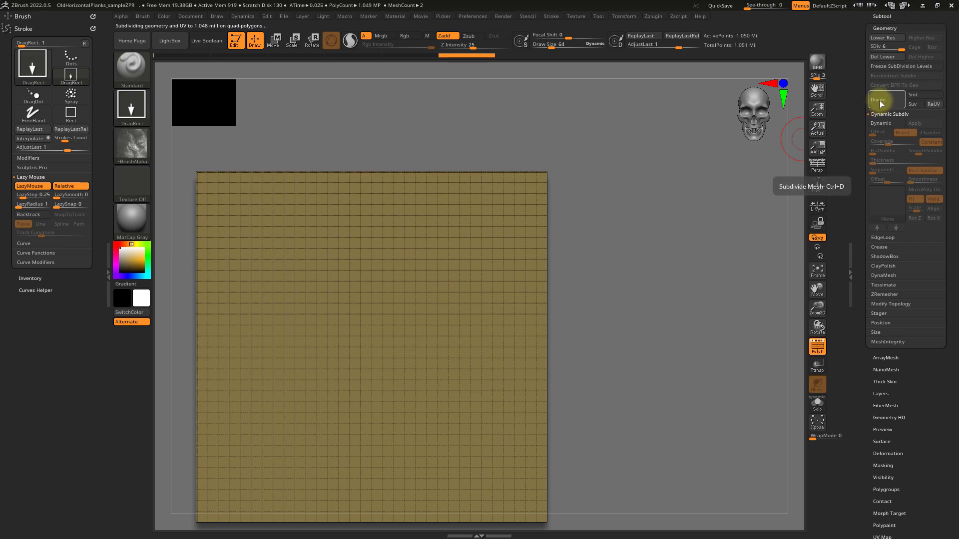
pyautogui.click(878, 102)
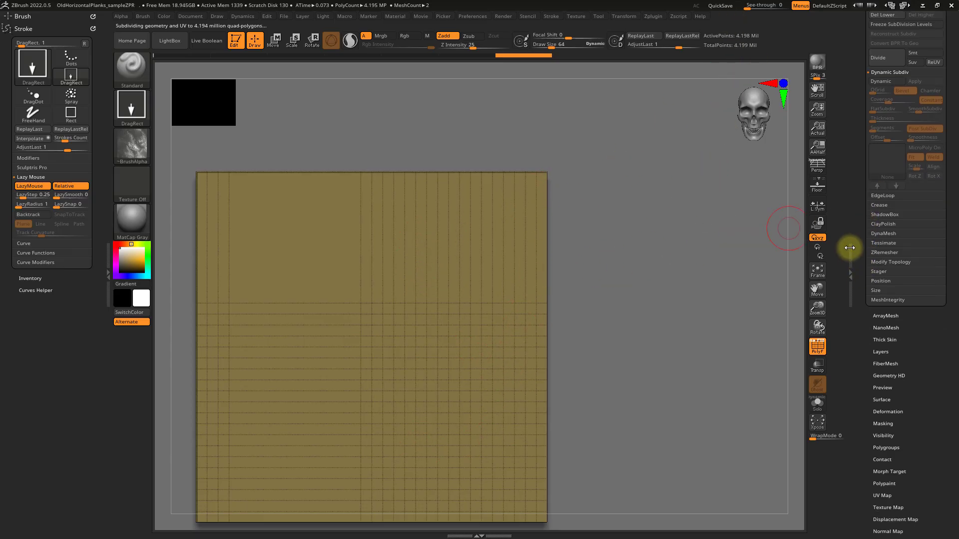
# Add a new sculpting layer to the Original plane
pyautogui.scroll(-2, 858, 395)
pyautogui.scroll(-1, 868, 388)
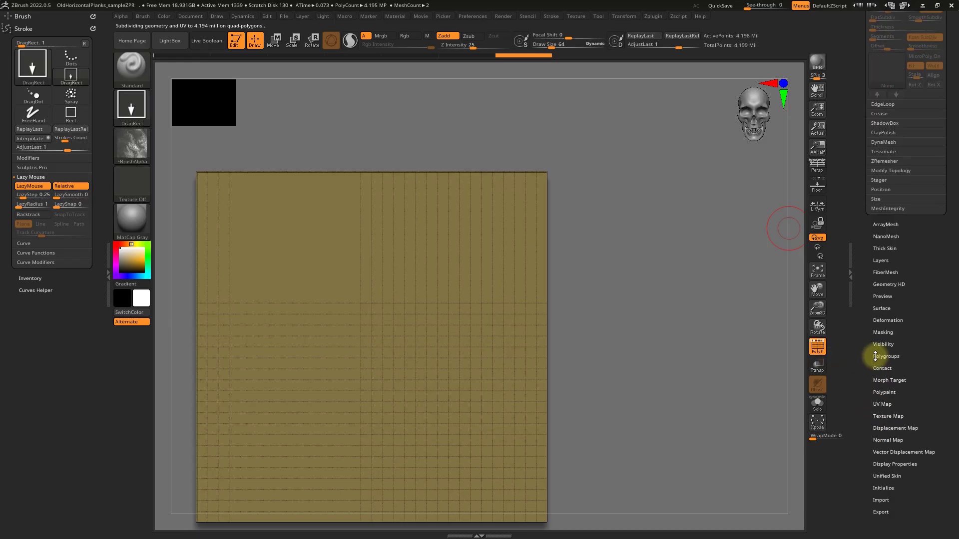
pyautogui.click(881, 260)
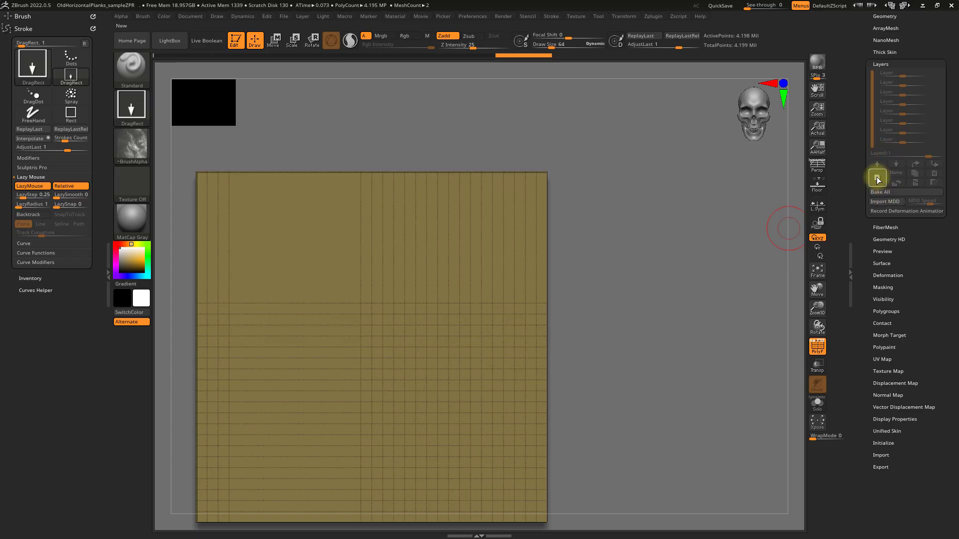
pyautogui.click(877, 185)
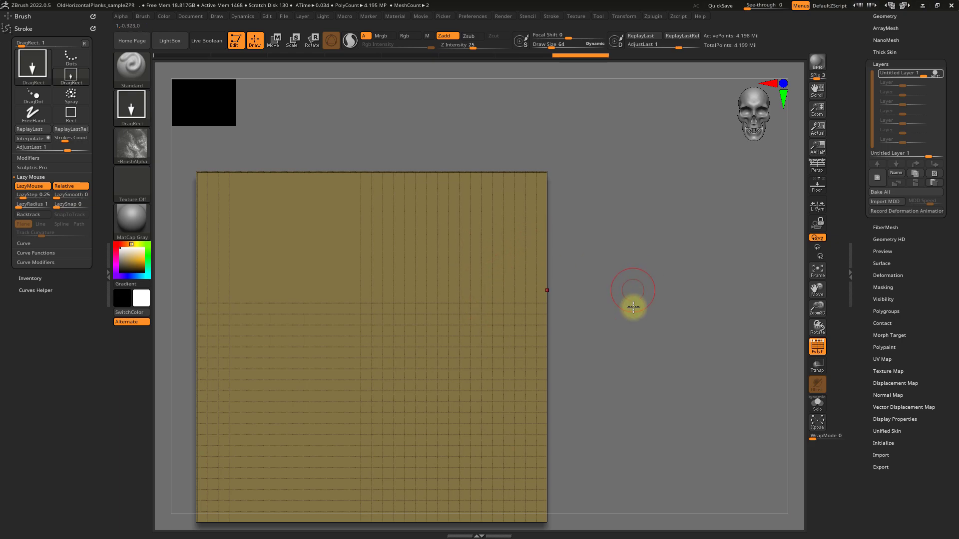
# Duplicate the Original subtool and make the copy active
pyautogui.keyDown('ctrl'); pyautogui.moveTo(634, 347); pyautogui.dragTo(624, 272, button='right'); pyautogui.keyUp('ctrl')
pyautogui.click(857, 190)
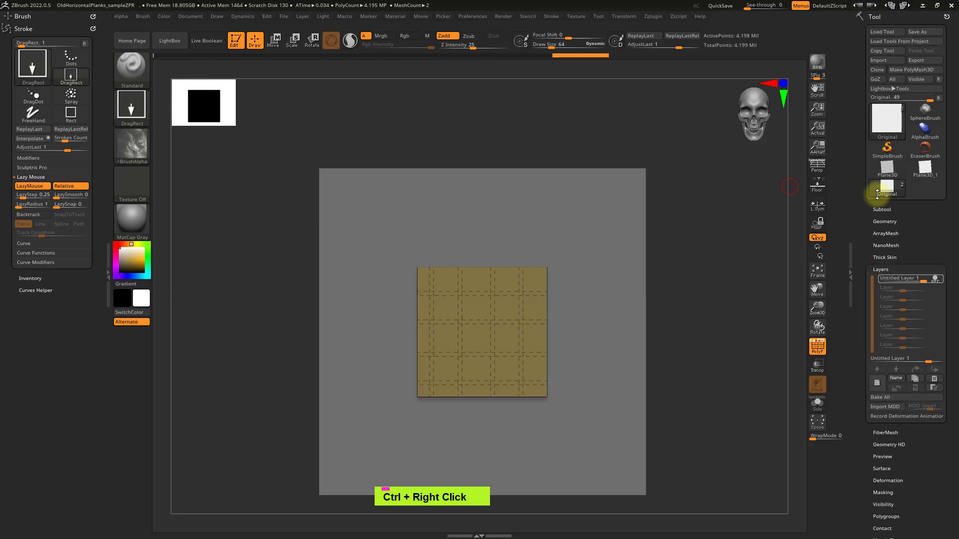
pyautogui.click(882, 209)
pyautogui.click(898, 241)
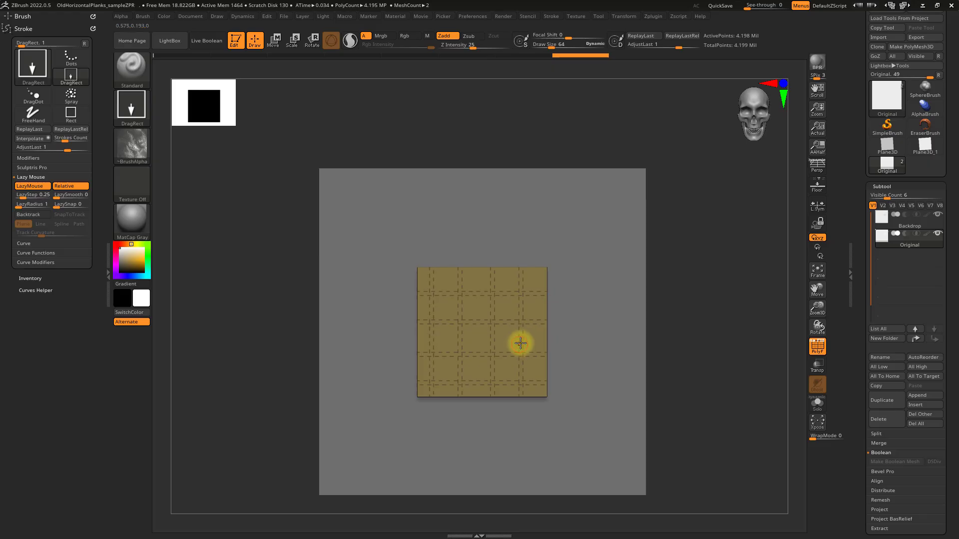
pyautogui.click(884, 403)
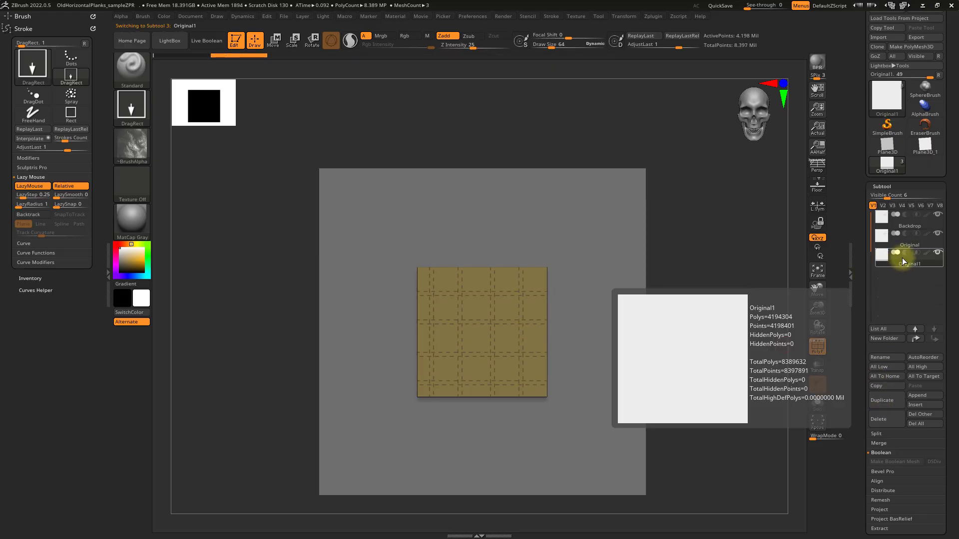
# Rename the duplicated subtool as Sculpt
pyautogui.click(883, 357)
pyautogui.write('Sculp')
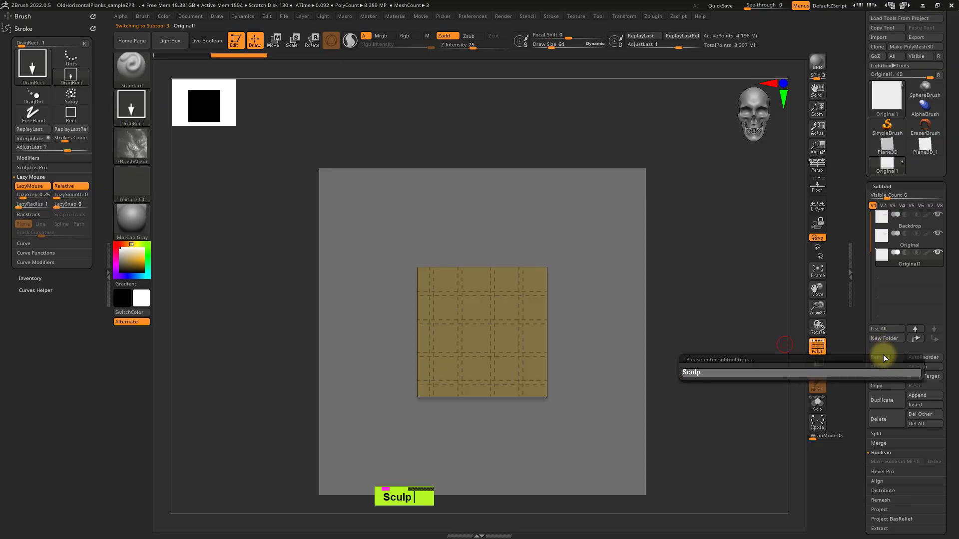
pyautogui.press('Return')
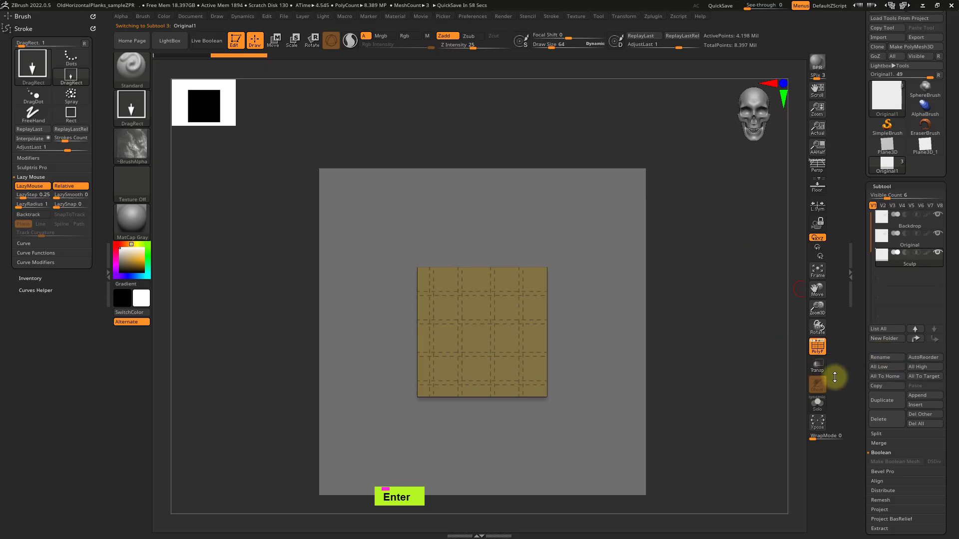
pyautogui.click(878, 356)
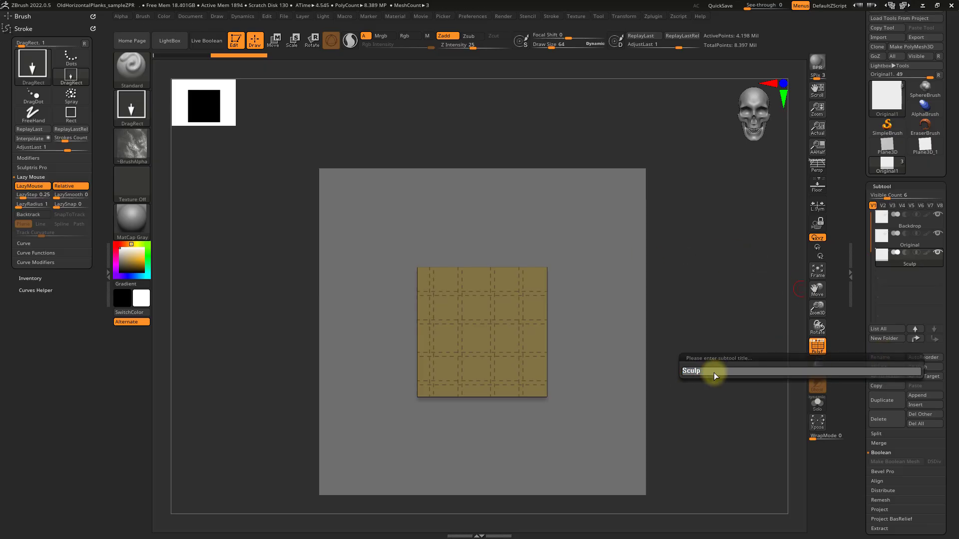
pyautogui.write('t')
pyautogui.press('Return')
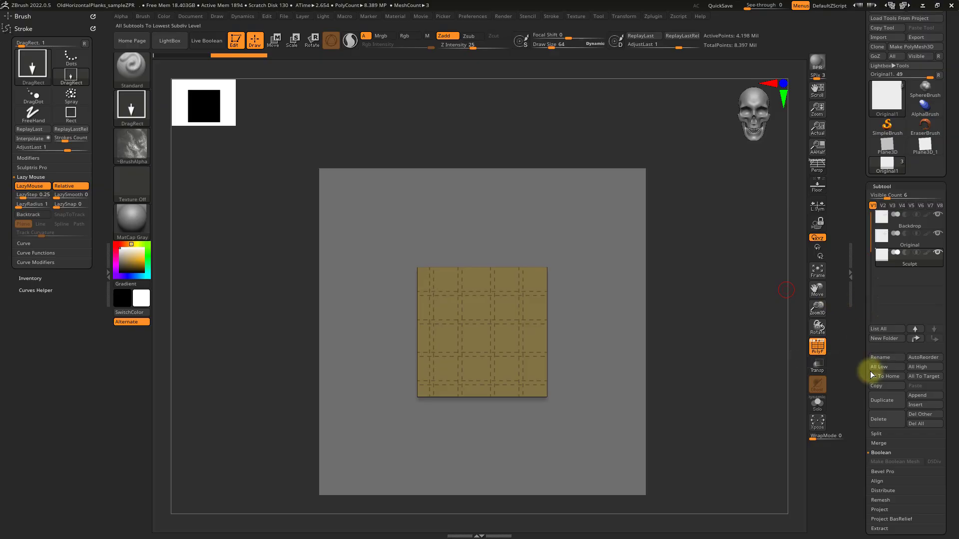
# With the Sculpt subtool's layers displayed, assign its whole mesh a new polygroup and hide the PolyFrame display
pyautogui.moveTo(874, 368); pyautogui.dragTo(870, 288)
pyautogui.scroll(-8, 870, 289)
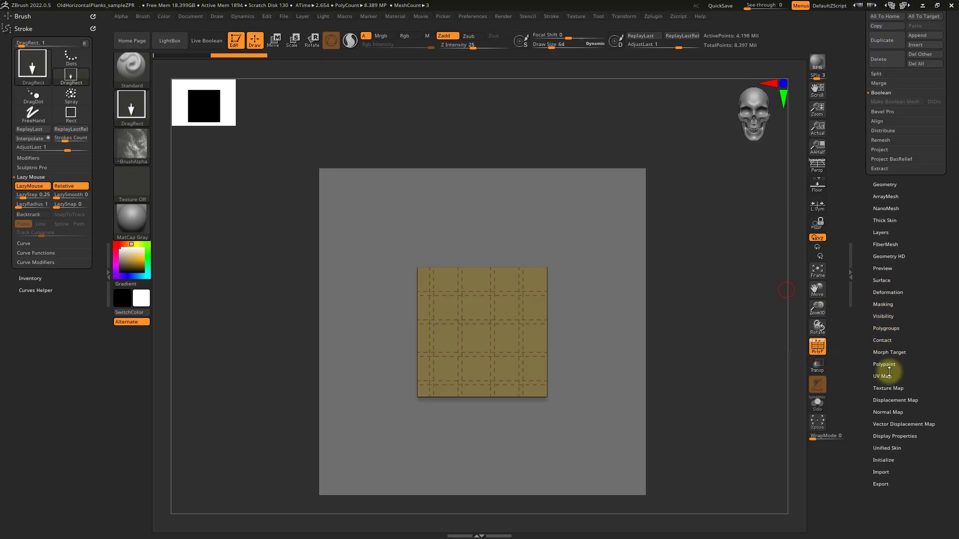
pyautogui.click(880, 232)
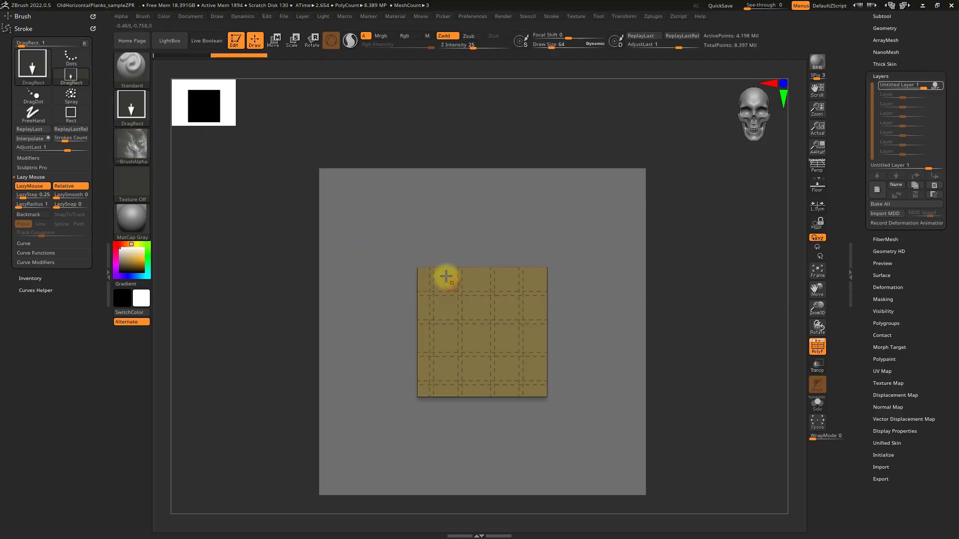
pyautogui.hotkey('ctrl', 'w')
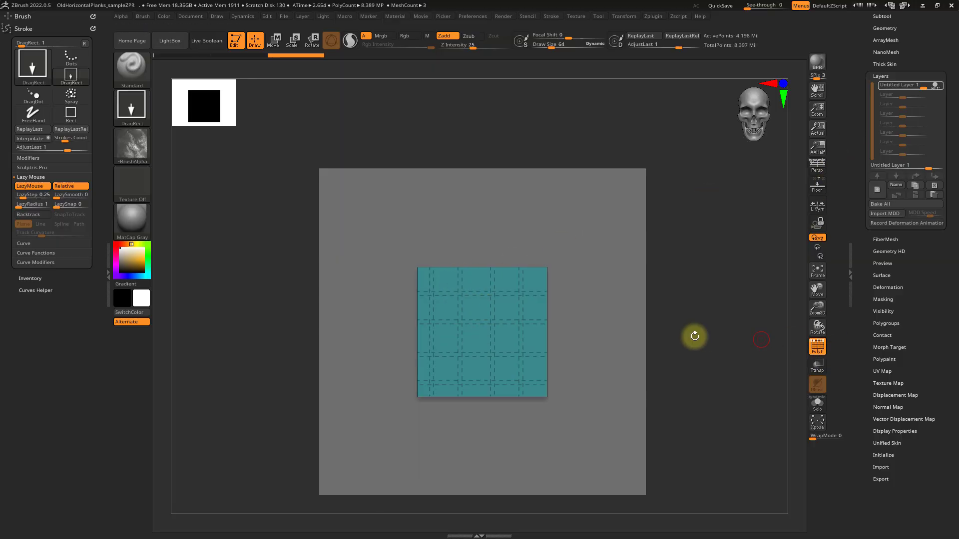
pyautogui.hotkey('shift', 'f')
# Try stamping the elevation alpha onto the Sculpt plane from different starting points and undo the test strokes
pyautogui.keyDown('alt'); pyautogui.moveTo(451, 303); pyautogui.dragTo(436, 292, button='right'); pyautogui.keyUp('alt')
pyautogui.keyDown('alt'); pyautogui.moveTo(431, 230); pyautogui.dragTo(392, 262, button='right'); pyautogui.keyUp('alt')
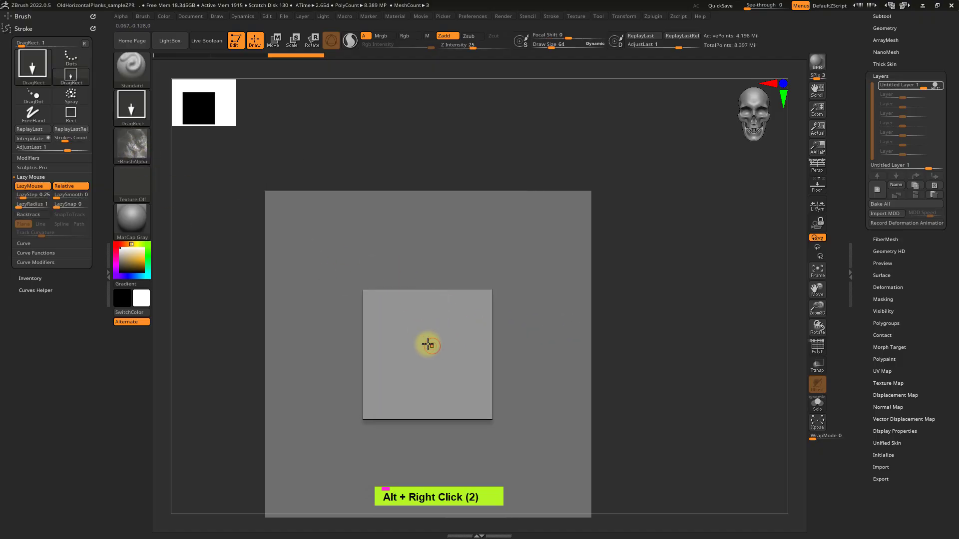
pyautogui.moveTo(428, 343)
pyautogui.mouseDown()
pyautogui.moveTo(538, 225)
pyautogui.moveTo(571, 204)
pyautogui.mouseUp()
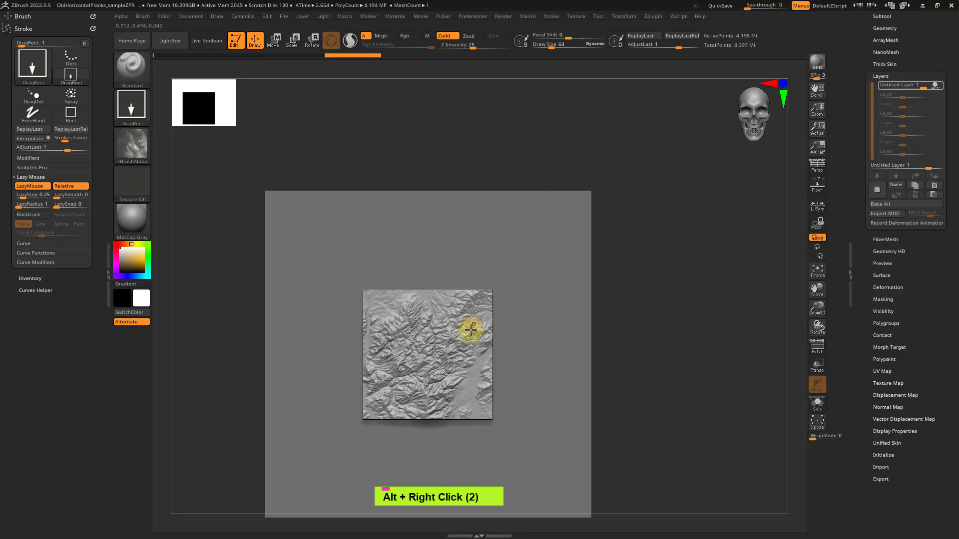
pyautogui.hotkey('ctrl', 'z')
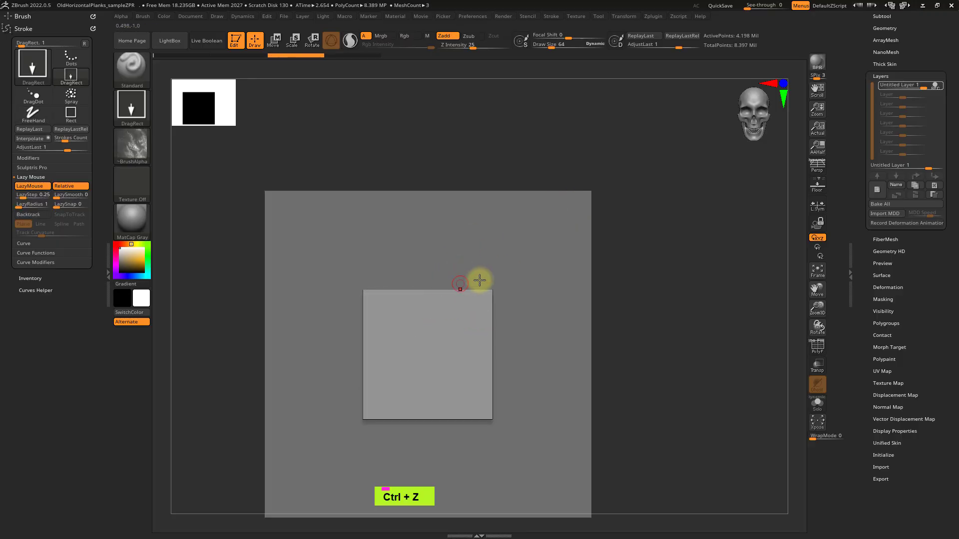
pyautogui.moveTo(497, 281)
pyautogui.mouseDown()
pyautogui.moveTo(590, 157)
pyautogui.moveTo(664, 150)
pyautogui.moveTo(697, 254)
pyautogui.moveTo(657, 385)
pyautogui.mouseUp()
pyautogui.moveTo(388, 363); pyautogui.dragTo(446, 315)
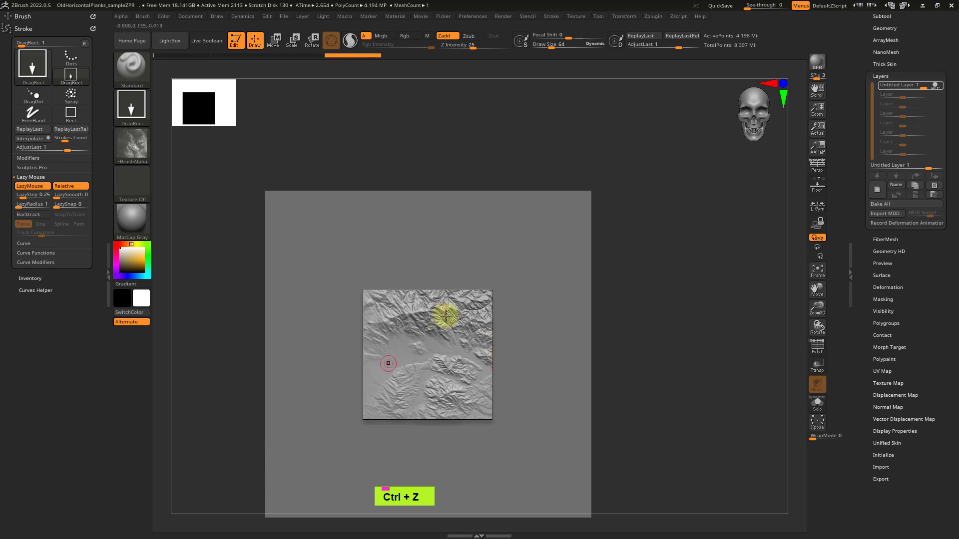
pyautogui.hotkey('ctrl', 'z')
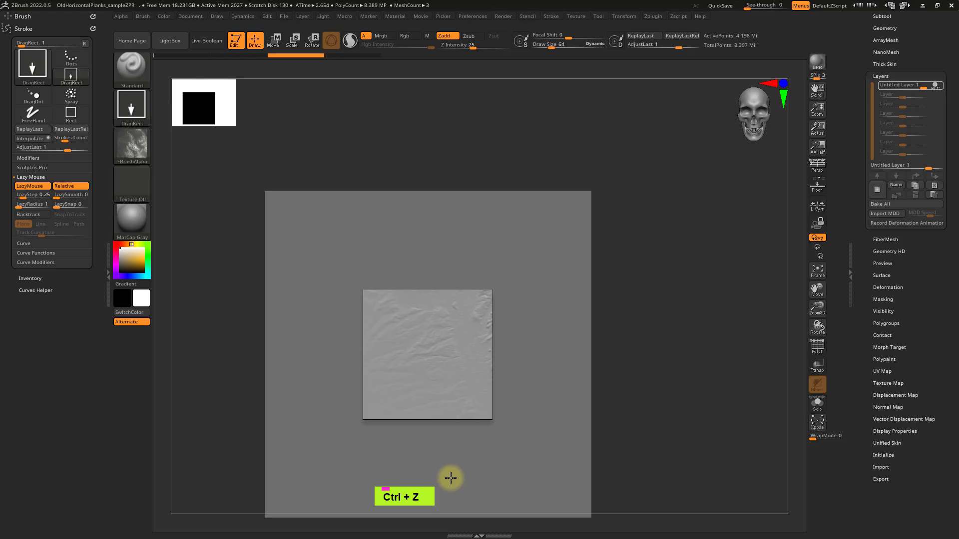
# Stamp the elevation alpha across the whole Sculpt plane in one large stroke and inspect the relief from an angle
pyautogui.moveTo(450, 478); pyautogui.dragTo(456, 470)
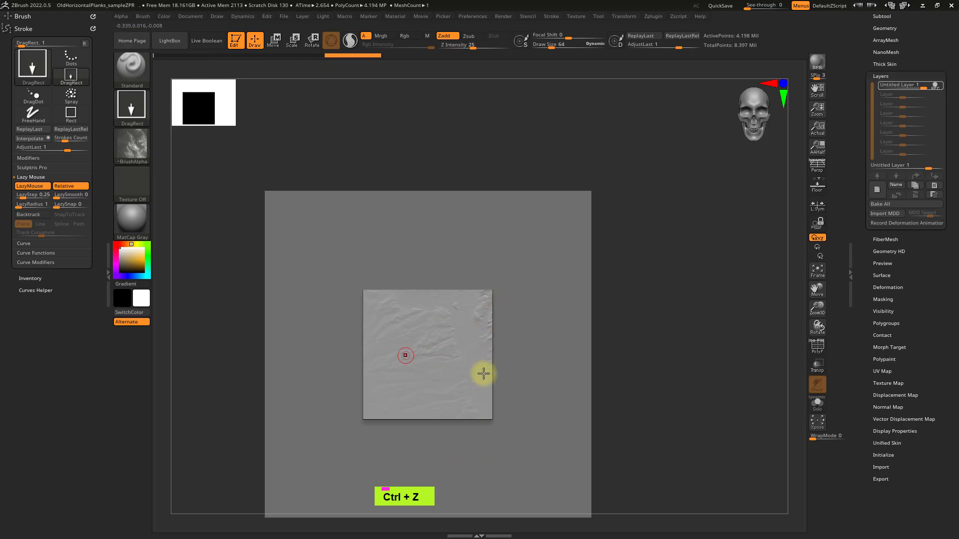
pyautogui.moveTo(437, 281); pyautogui.dragTo(477, 429, button='right')
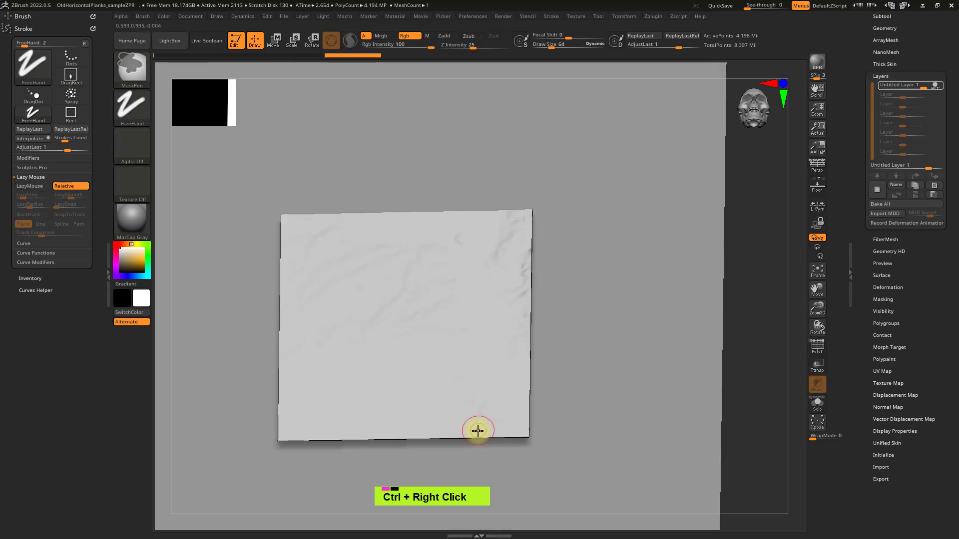
pyautogui.moveTo(454, 377)
pyautogui.mouseDown(button='right')
pyautogui.moveTo(486, 406)
pyautogui.moveTo(457, 379)
pyautogui.mouseUp(button='right')
pyautogui.moveTo(427, 319)
pyautogui.keyDown('ctrl'); pyautogui.mouseDown(button='right')
pyautogui.moveTo(435, 338)
pyautogui.moveTo(424, 284)
pyautogui.moveTo(405, 303)
pyautogui.mouseUp(button='right'); pyautogui.keyUp('ctrl')
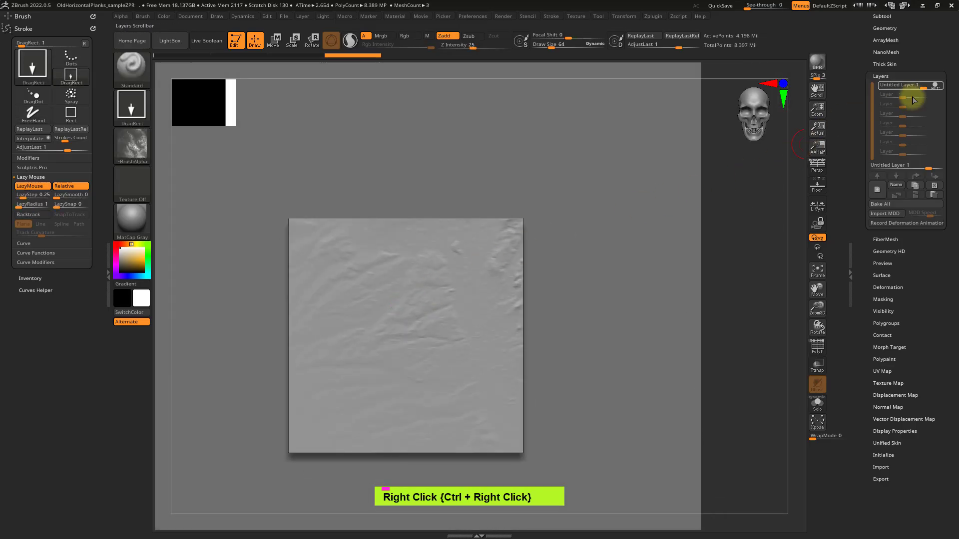
# Stop recording on the Sculpt plane's layer and set the layer's intensity to 2
pyautogui.click(936, 85)
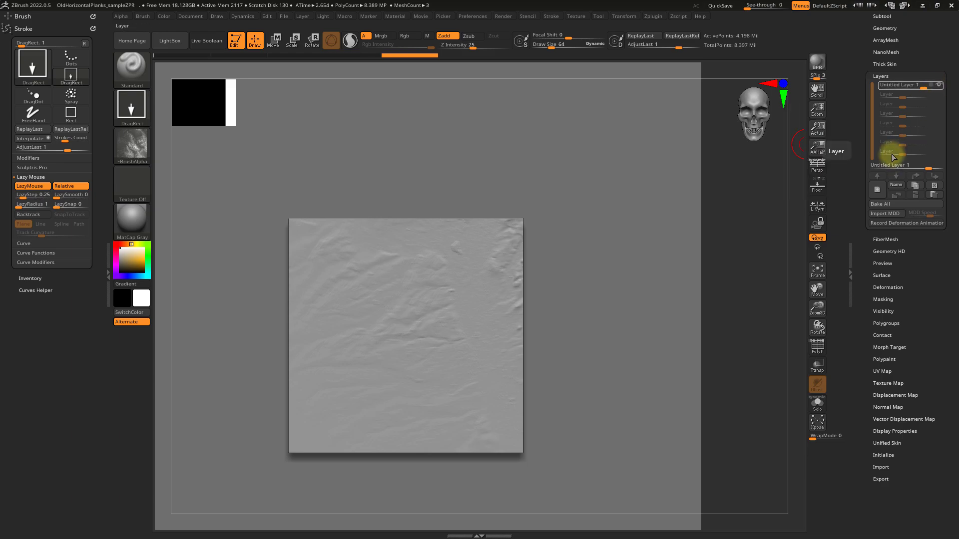
pyautogui.moveTo(886, 165); pyautogui.dragTo(884, 171)
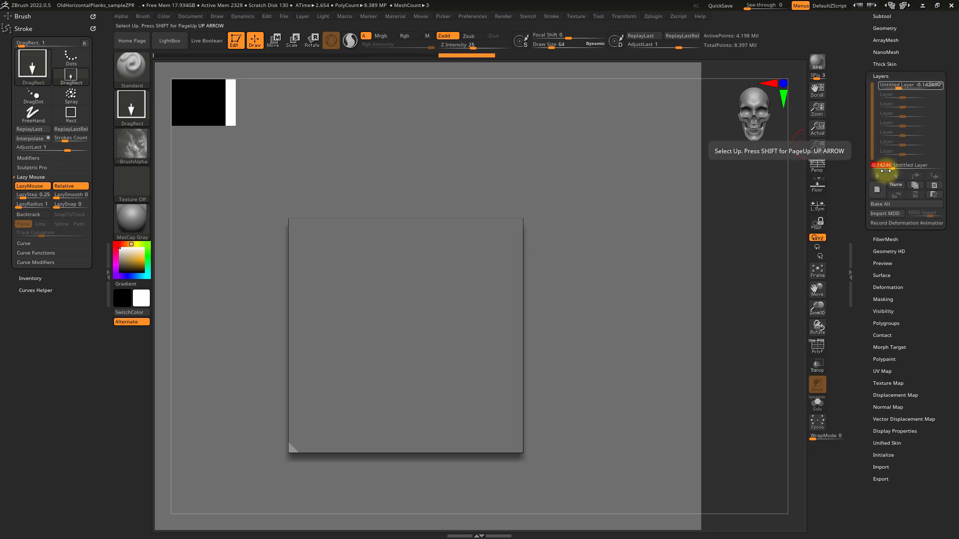
pyautogui.hotkey('ctrl', 'z')
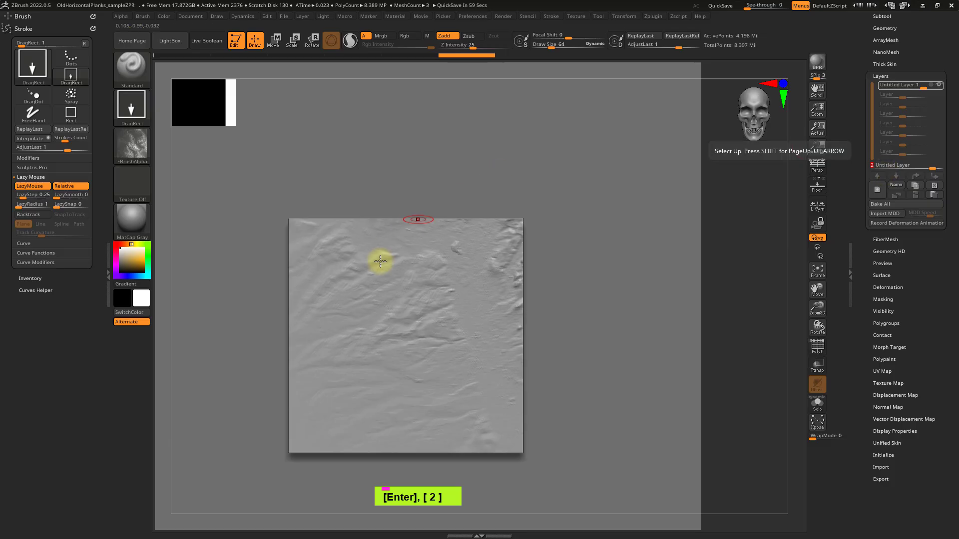
pyautogui.moveTo(379, 262); pyautogui.dragTo(409, 363, button='right')
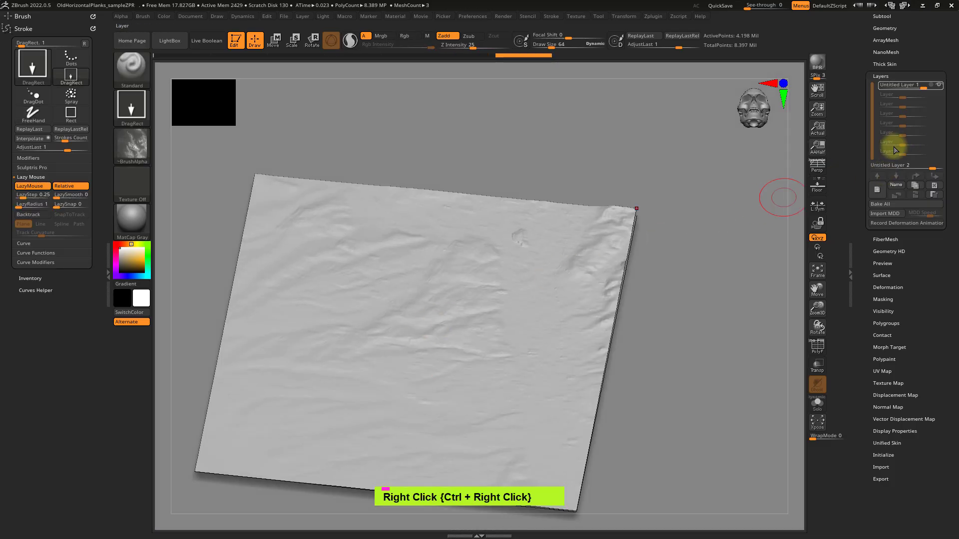
# Set the Sculpt plane's layer intensity to 3 and inspect the stronger relief
pyautogui.press('Return')
pyautogui.write('3')
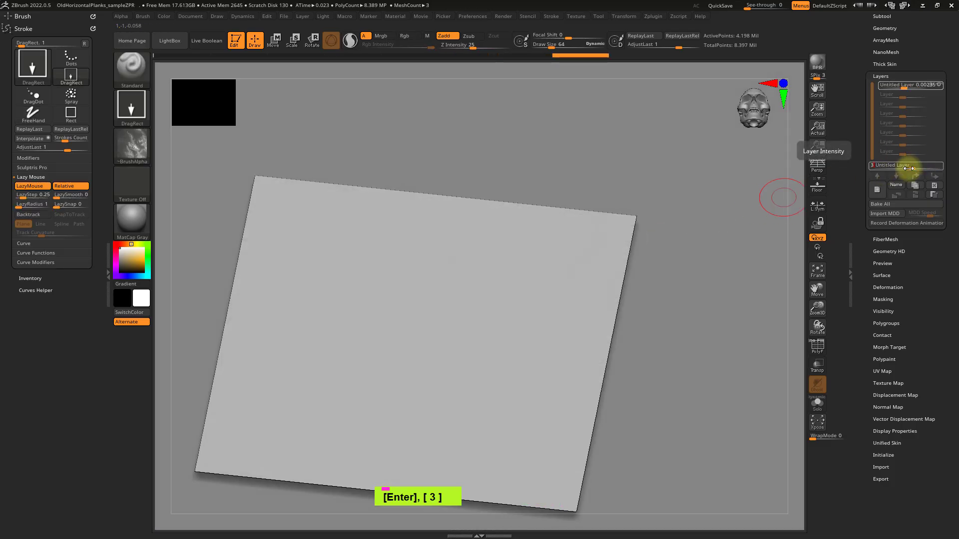
pyautogui.moveTo(471, 281); pyautogui.dragTo(415, 307, button='right')
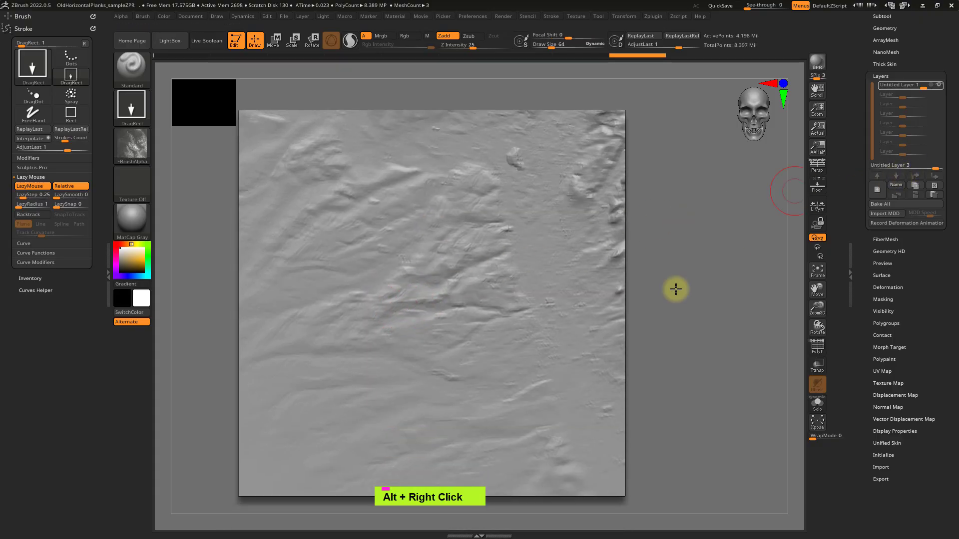
pyautogui.moveTo(674, 286); pyautogui.dragTo(517, 322, button='right')
pyautogui.moveTo(517, 322); pyautogui.dragTo(530, 376, button='right')
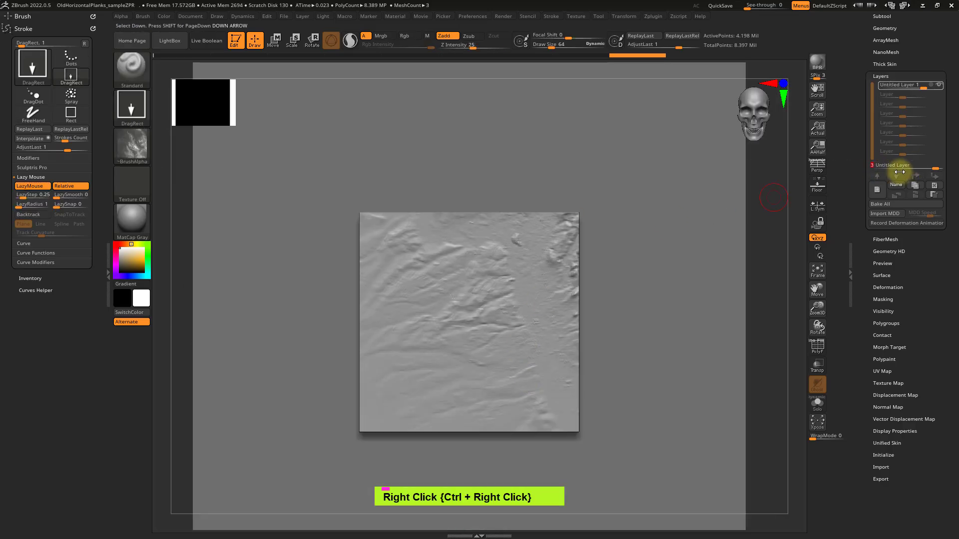
# Bring the Sculpt plane's layer intensity down to 2 and check the relief up close
pyautogui.press('Return')
pyautogui.press('2')
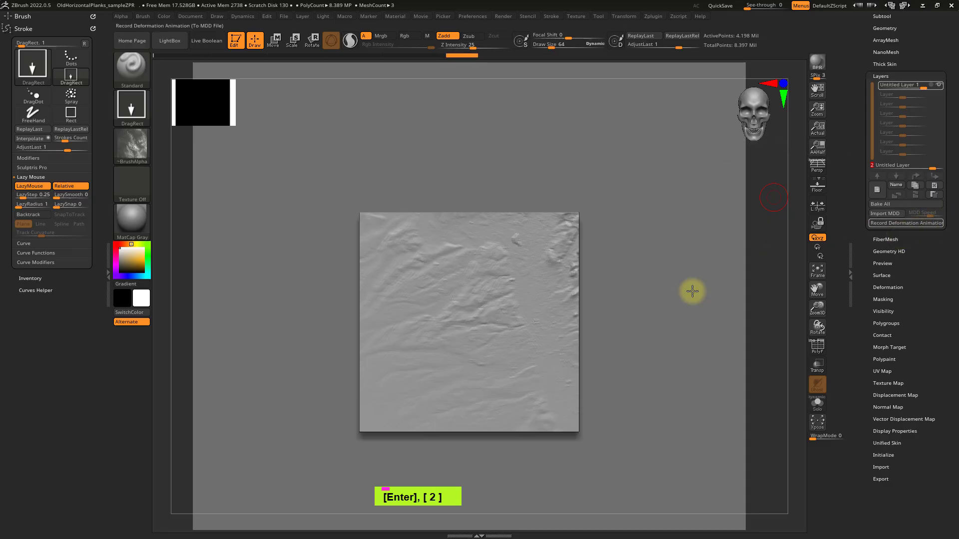
pyautogui.keyDown('ctrl'); pyautogui.moveTo(576, 302); pyautogui.dragTo(555, 204, button='right'); pyautogui.keyUp('ctrl')
pyautogui.keyDown('ctrl'); pyautogui.moveTo(531, 278); pyautogui.dragTo(522, 387, button='right'); pyautogui.keyUp('ctrl')
pyautogui.keyDown('alt'); pyautogui.moveTo(463, 346); pyautogui.dragTo(360, 379, button='right'); pyautogui.keyUp('alt')
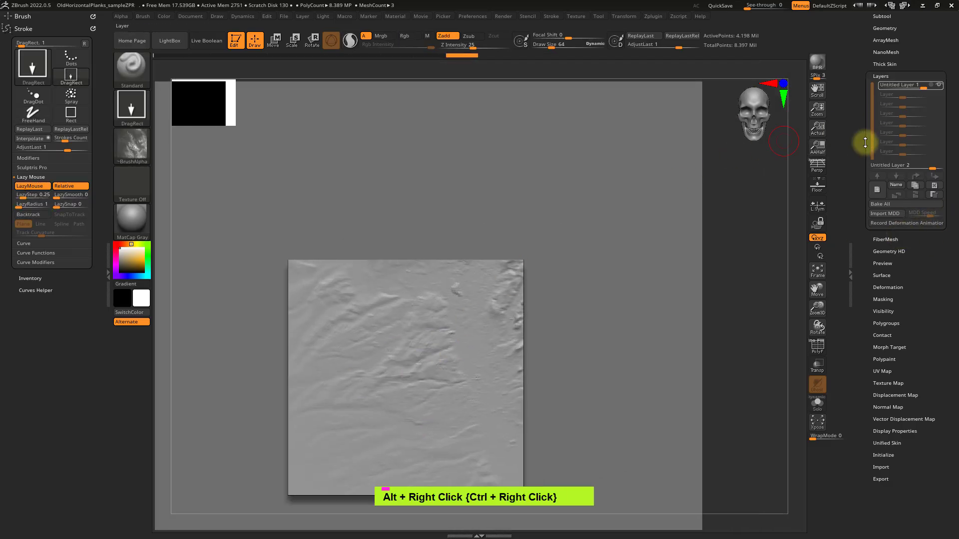
# Display the subtool list, clone the current Standard brush and turn on PolyFrame for the Sculpt plane
pyautogui.moveTo(858, 121); pyautogui.dragTo(858, 250)
pyautogui.click(883, 210)
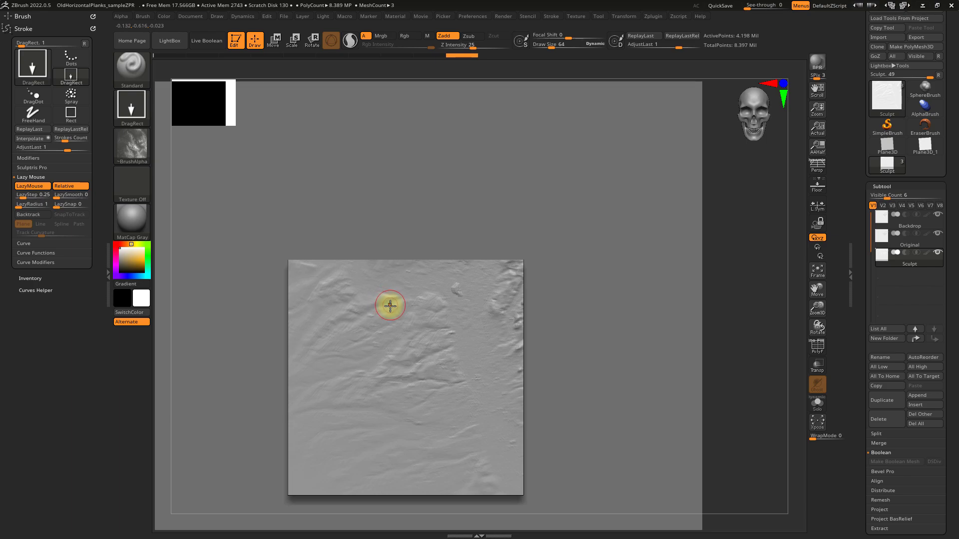
pyautogui.keyDown('alt'); pyautogui.moveTo(389, 307); pyautogui.dragTo(404, 259, button='right'); pyautogui.keyUp('alt')
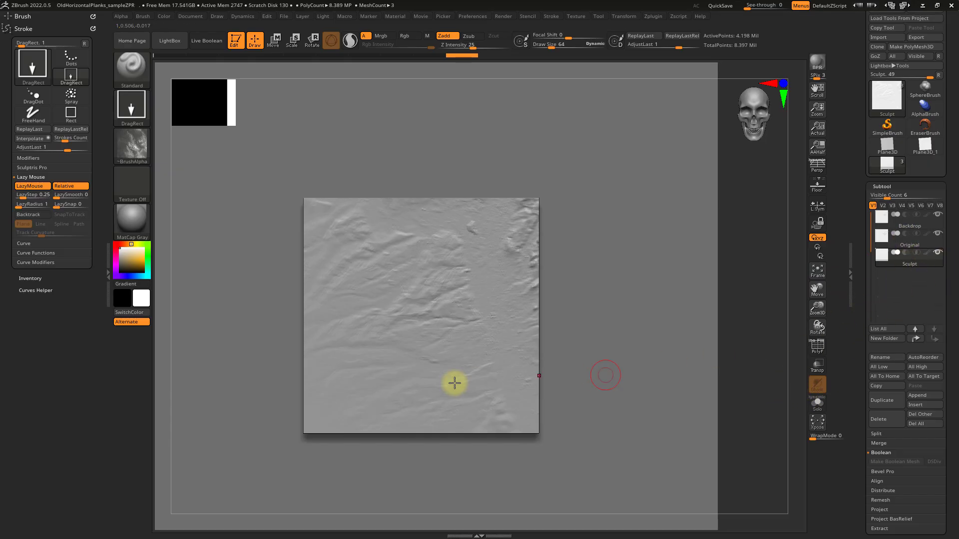
pyautogui.click(141, 15)
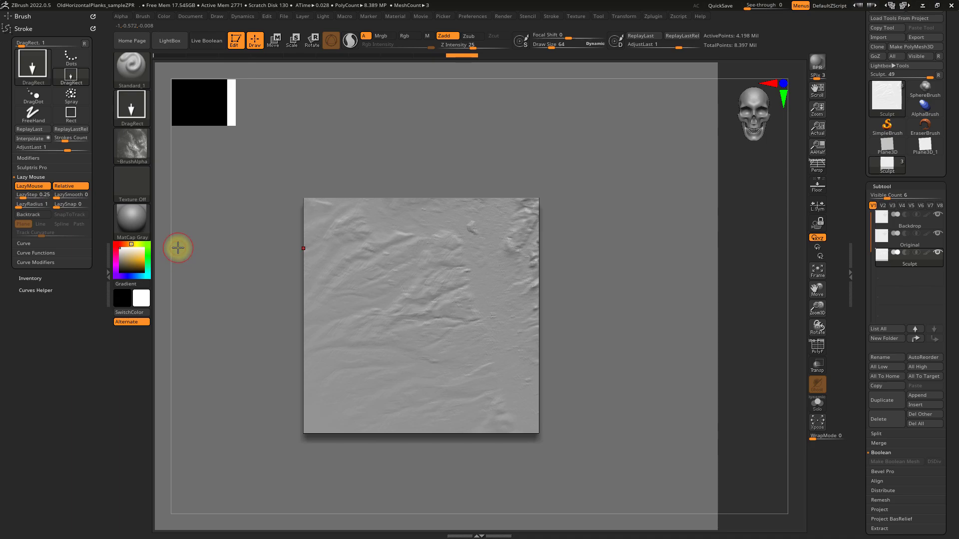
pyautogui.keyDown('alt'); pyautogui.moveTo(419, 233); pyautogui.dragTo(436, 219, button='right'); pyautogui.keyUp('alt')
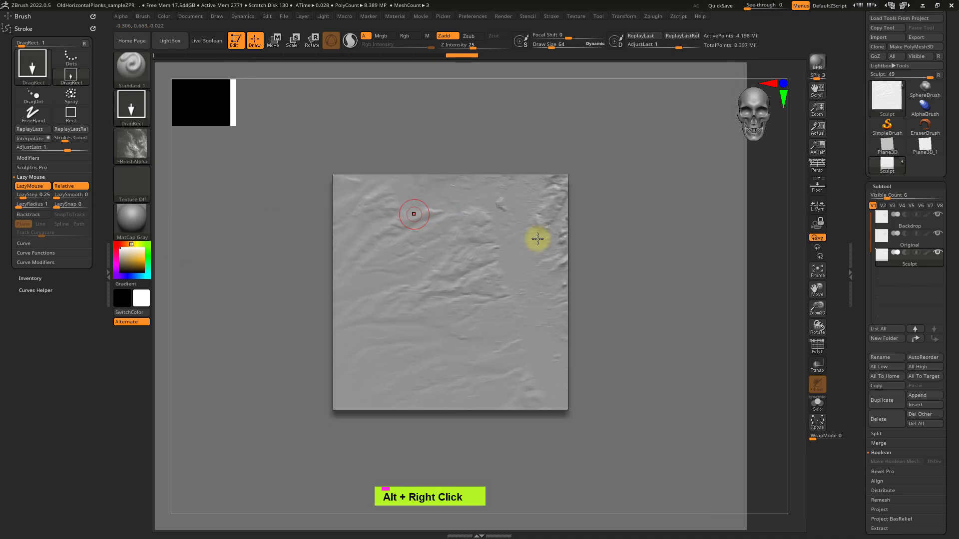
pyautogui.hotkey('shift', 'f')
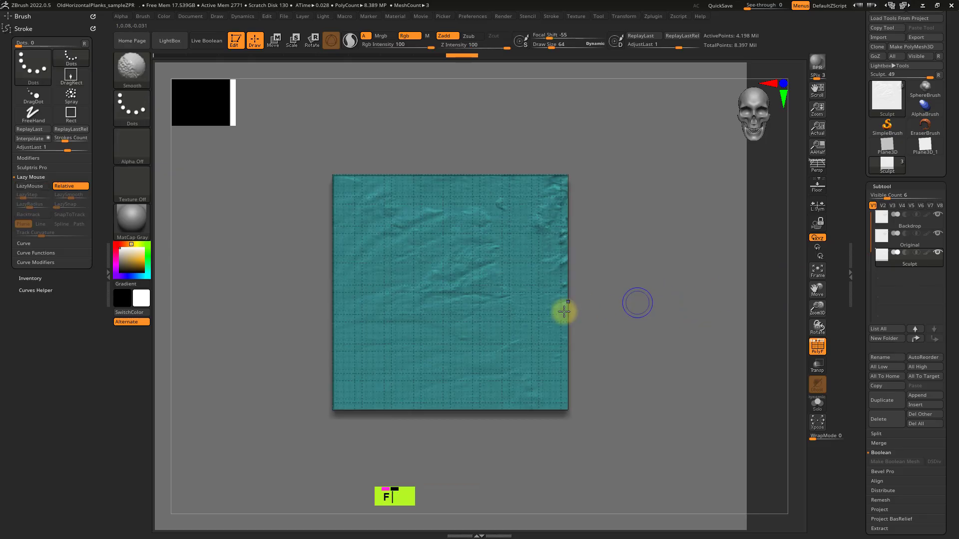
# Examine the Sculpt plane's polygon density up close and turn off PolyFrame
pyautogui.keyDown('ctrl'); pyautogui.moveTo(451, 259); pyautogui.dragTo(496, 393, button='right'); pyautogui.keyUp('ctrl')
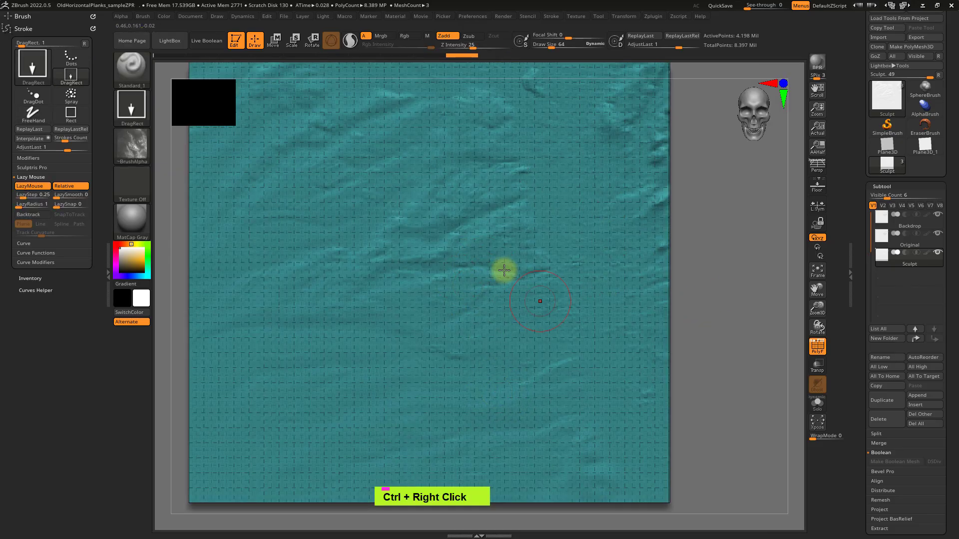
pyautogui.moveTo(503, 270)
pyautogui.keyDown('alt'); pyautogui.mouseDown(button='right')
pyautogui.moveTo(499, 325)
pyautogui.moveTo(492, 292)
pyautogui.mouseUp(button='right'); pyautogui.keyUp('alt')
pyautogui.hotkey('shift', 'f')
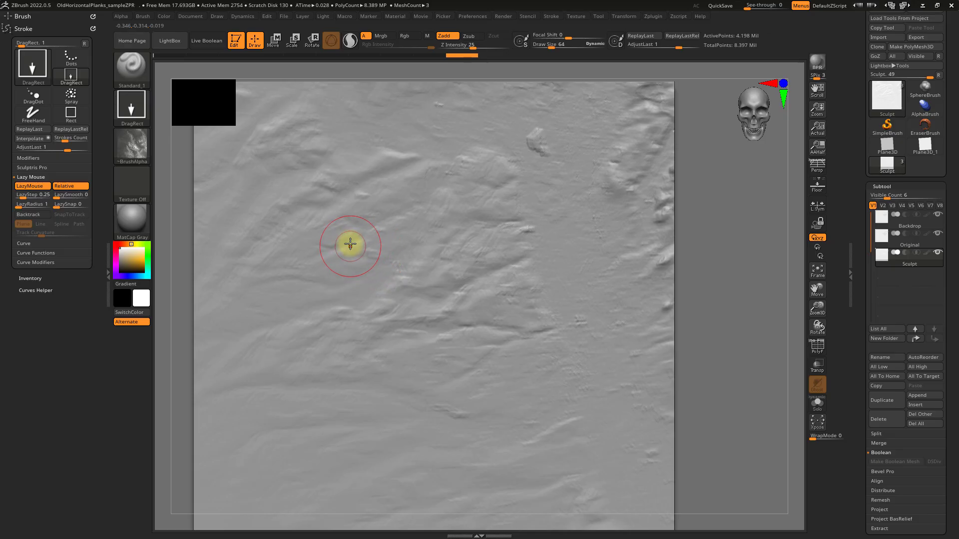
# Collapse the Stroke palette and dock the Zplugin palette beneath it
pyautogui.click(22, 28)
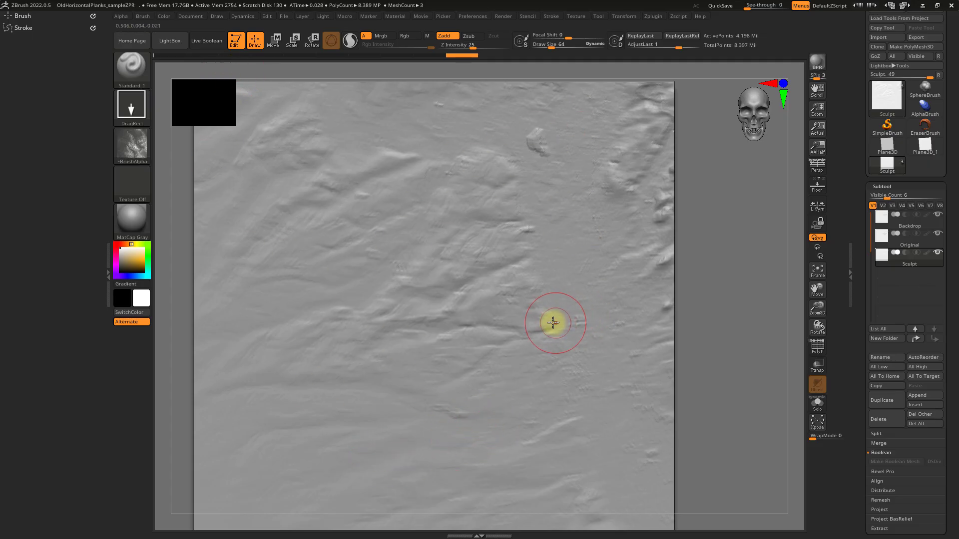
pyautogui.click(651, 18)
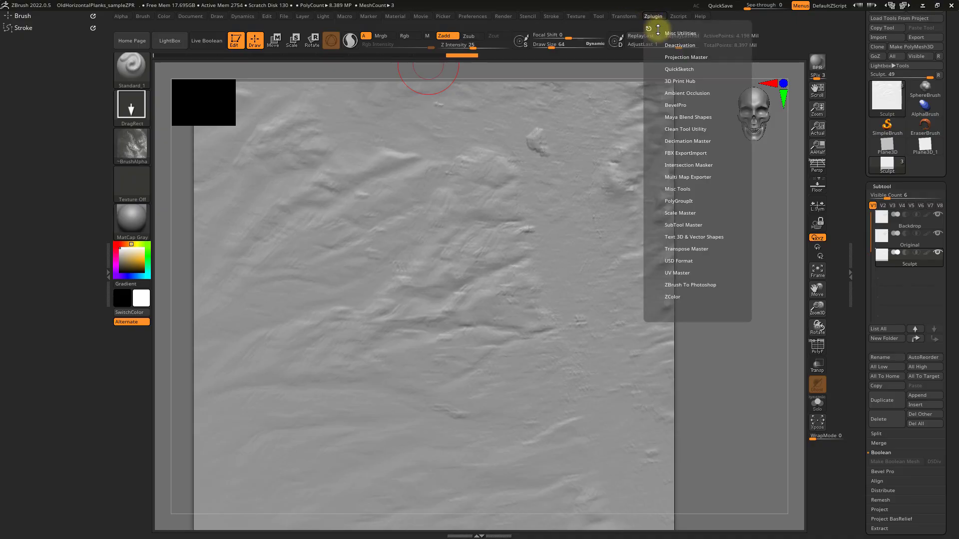
pyautogui.moveTo(648, 28); pyautogui.dragTo(55, 111)
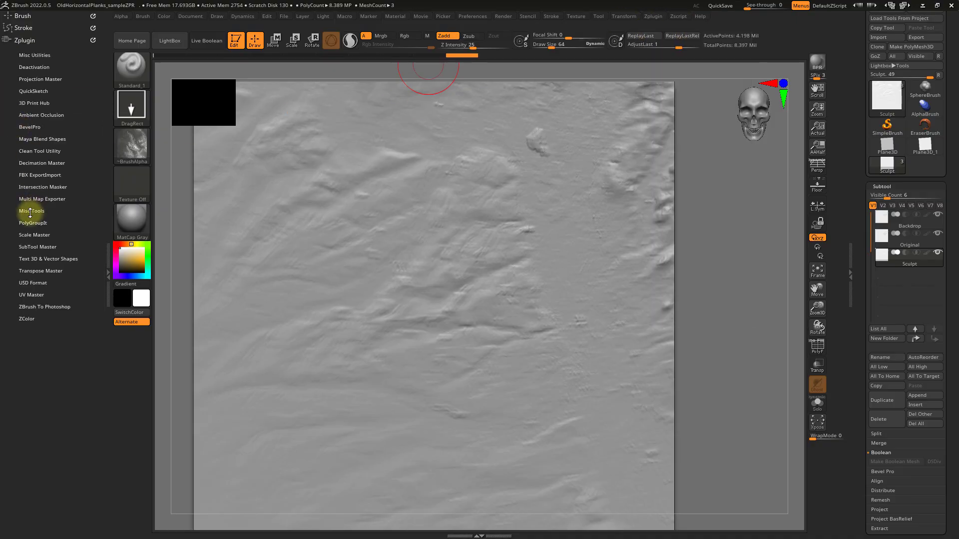
# Pre-process the Sculpt subtool in Decimation Master, baking all of its 3D layers
pyautogui.click(42, 162)
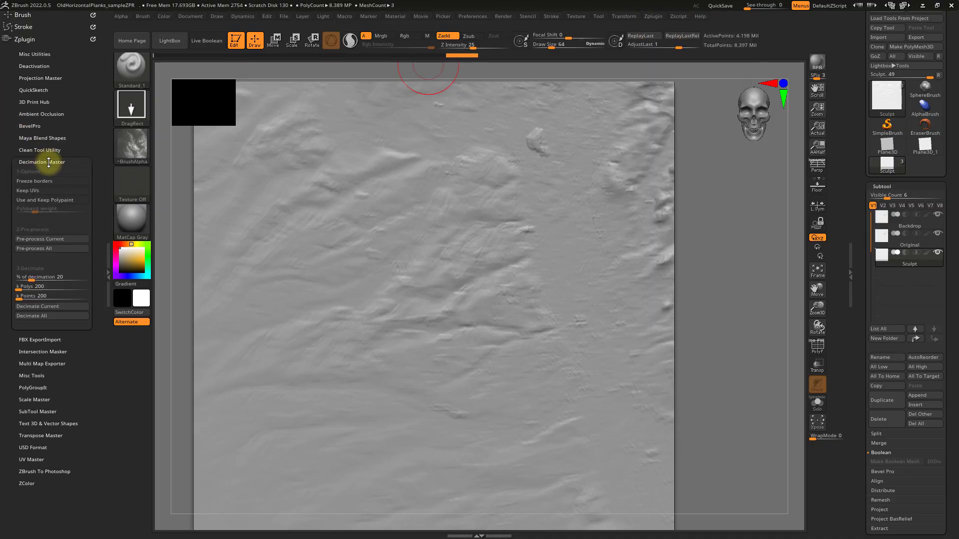
pyautogui.click(47, 239)
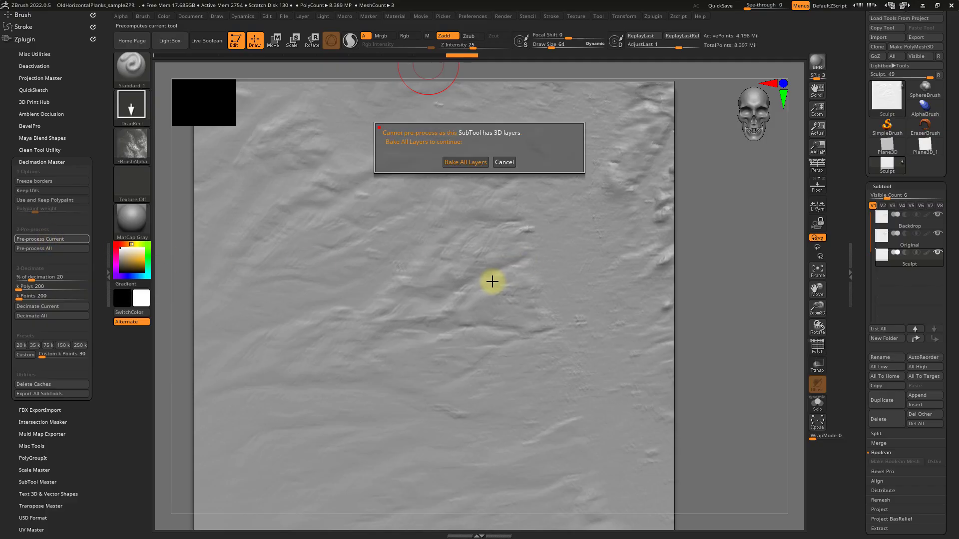
pyautogui.click(464, 161)
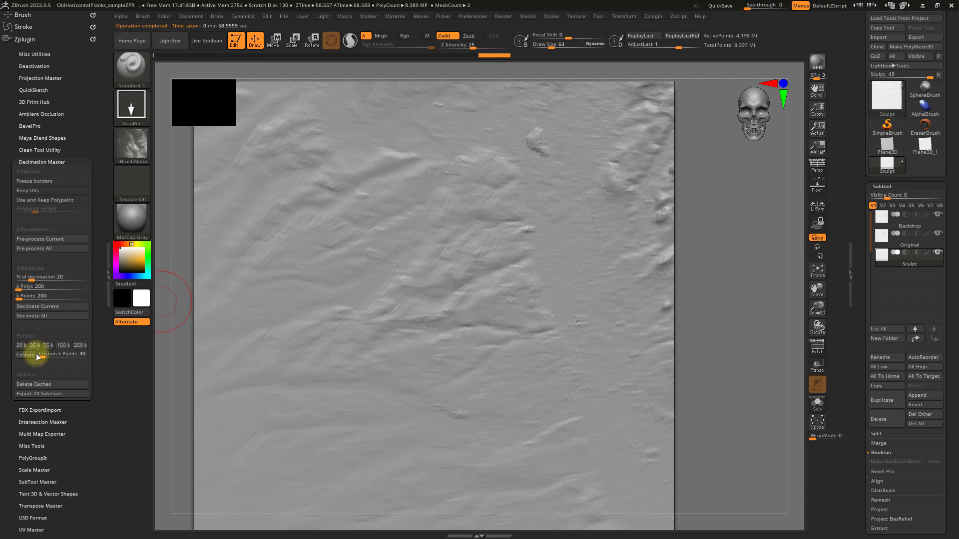
# Set the percentage of decimation to 2 and decimate only the current Sculpt subtool
pyautogui.click(24, 278)
pyautogui.write('2')
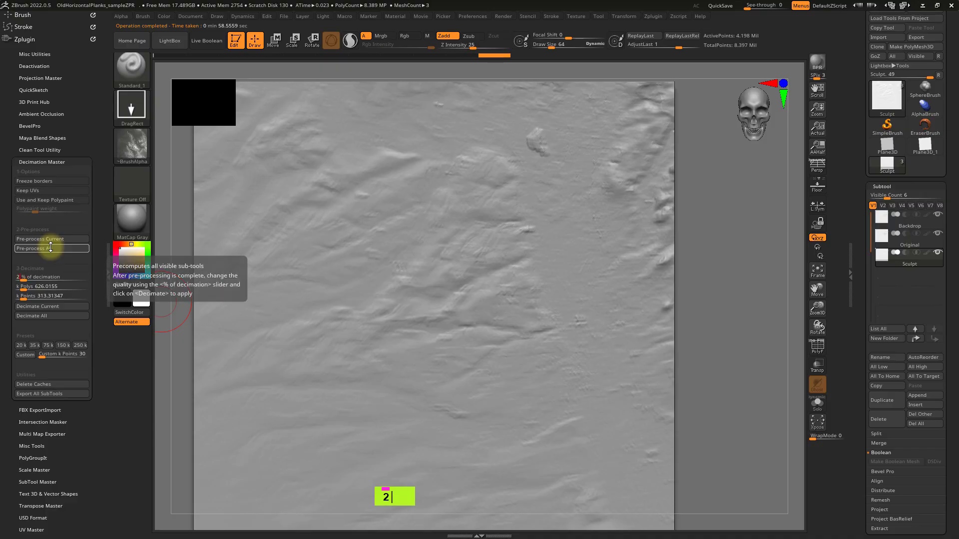
pyautogui.press('Return')
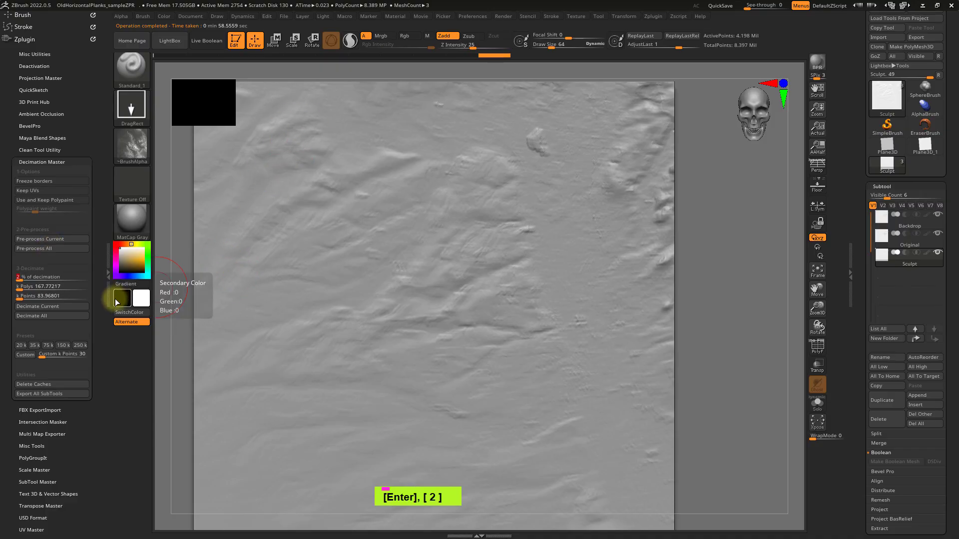
pyautogui.doubleClick(51, 313)
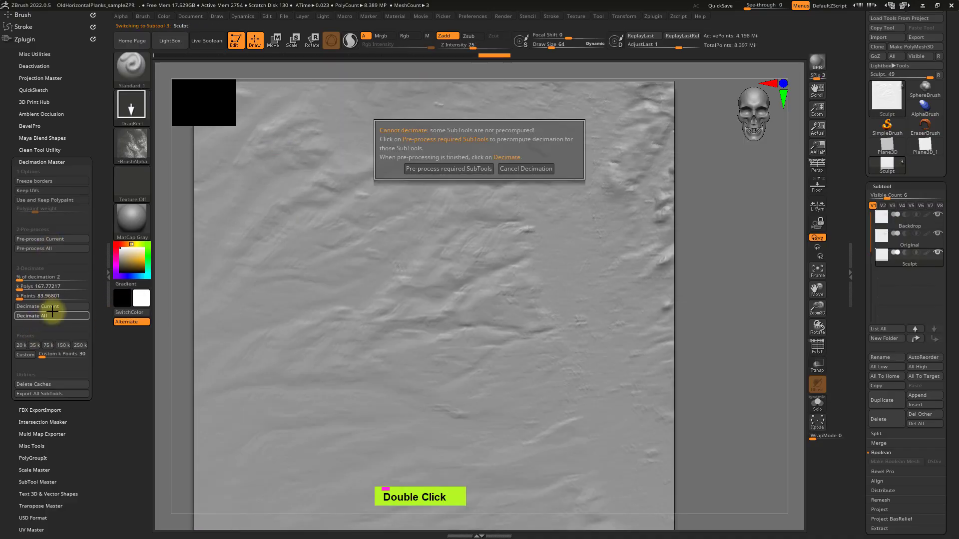
pyautogui.click(519, 168)
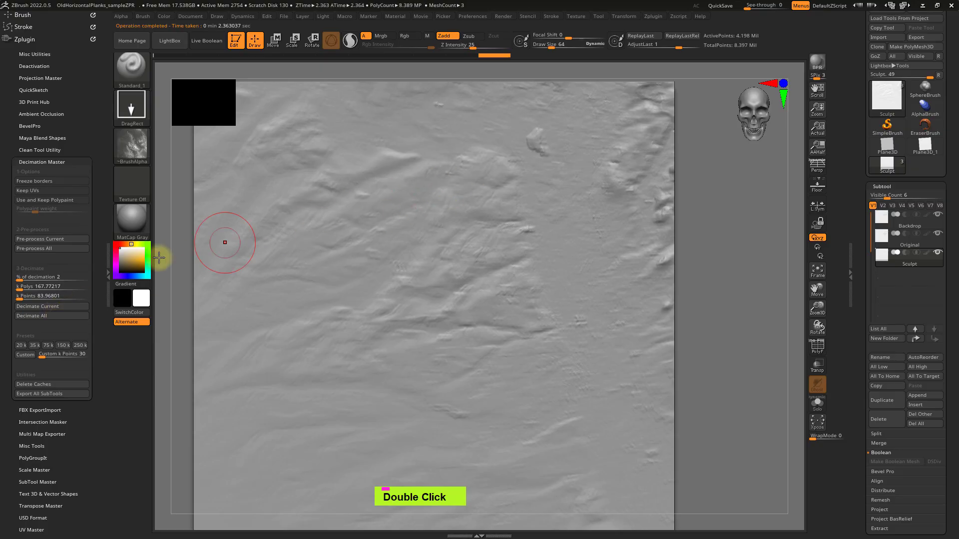
pyautogui.click(48, 307)
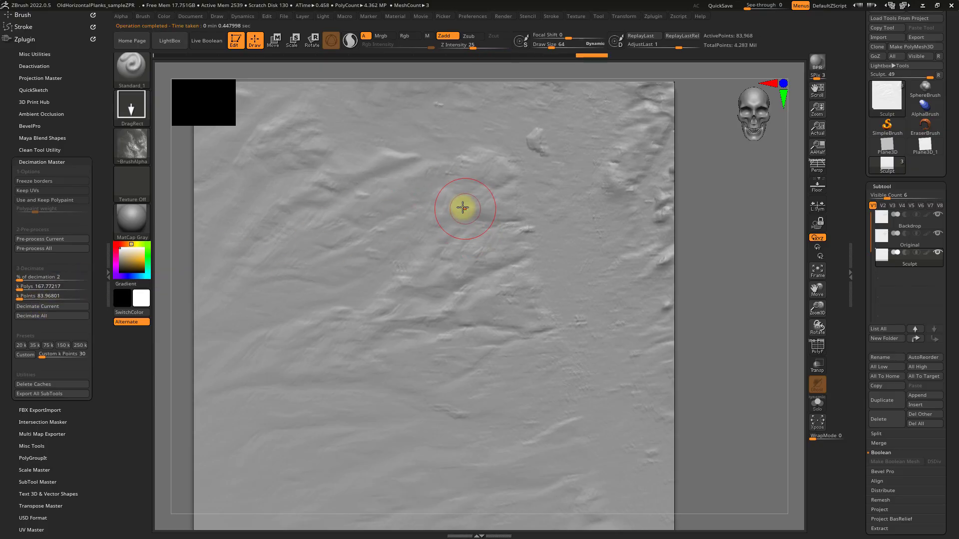
# Inspect the decimated Sculpt plane's triangulation in PolyFrame and its surface detail from close up and at an angle
pyautogui.hotkey('shift', 'f')
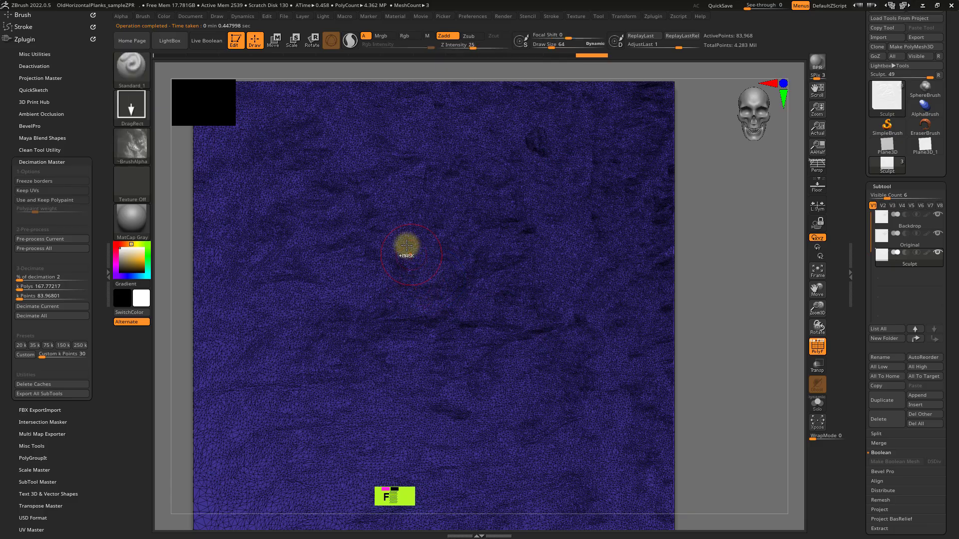
pyautogui.keyDown('ctrl'); pyautogui.rightClick(436, 334); pyautogui.keyUp('ctrl')
pyautogui.keyDown('ctrl'); pyautogui.rightClick(442, 374); pyautogui.keyUp('ctrl')
pyautogui.hotkey('shift', 'f')
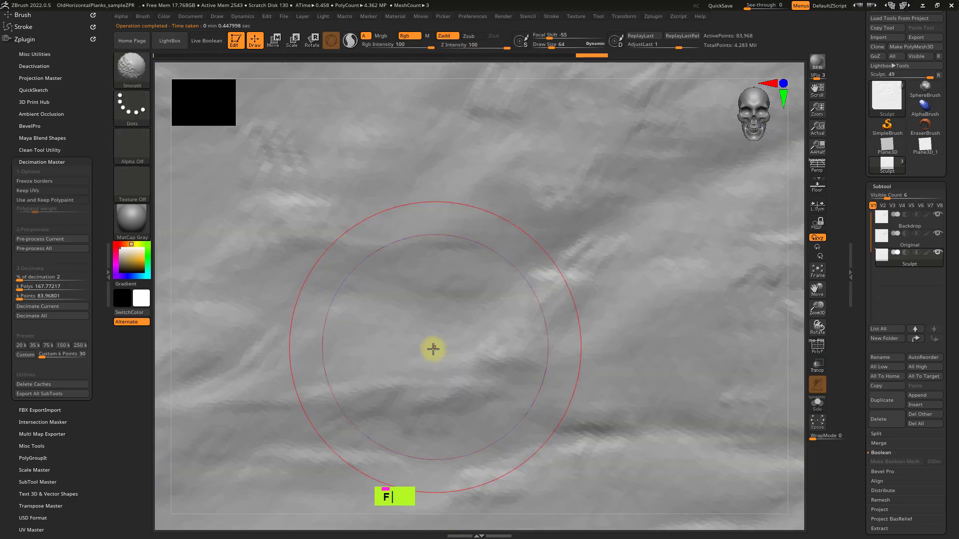
pyautogui.keyDown('ctrl'); pyautogui.moveTo(433, 349); pyautogui.dragTo(406, 285, button='right'); pyautogui.keyUp('ctrl')
pyautogui.keyDown('ctrl'); pyautogui.moveTo(413, 368); pyautogui.dragTo(404, 280, button='right'); pyautogui.keyUp('ctrl')
pyautogui.moveTo(405, 310); pyautogui.dragTo(403, 287, button='right')
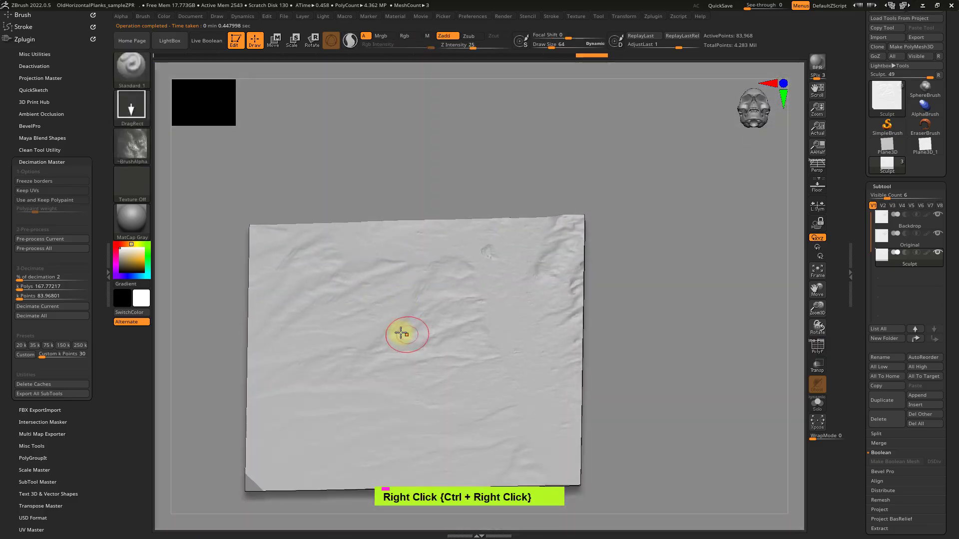
pyautogui.moveTo(400, 333)
pyautogui.mouseDown(button='right')
pyautogui.moveTo(419, 357)
pyautogui.moveTo(409, 384)
pyautogui.moveTo(418, 312)
pyautogui.mouseUp(button='right')
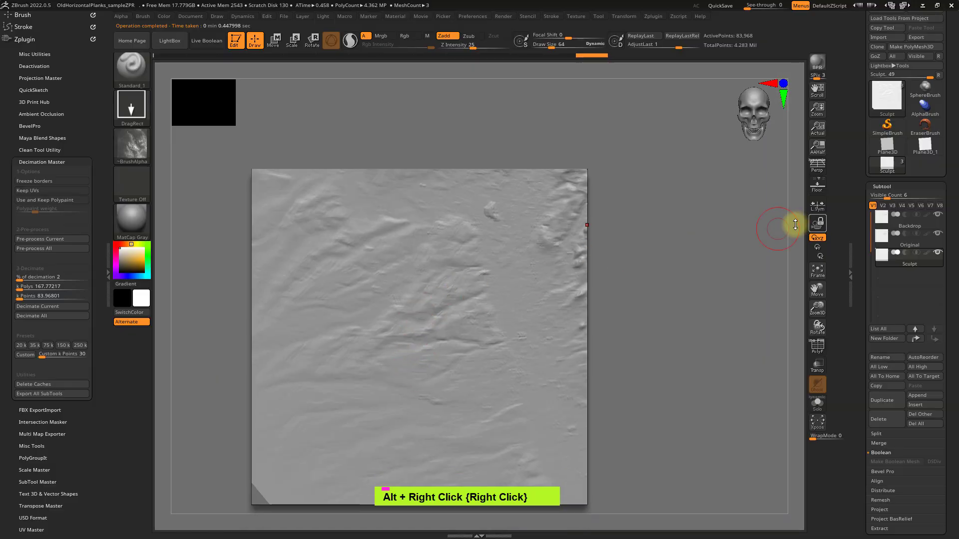
pyautogui.keyDown('alt'); pyautogui.rightClick(422, 375); pyautogui.keyUp('alt')
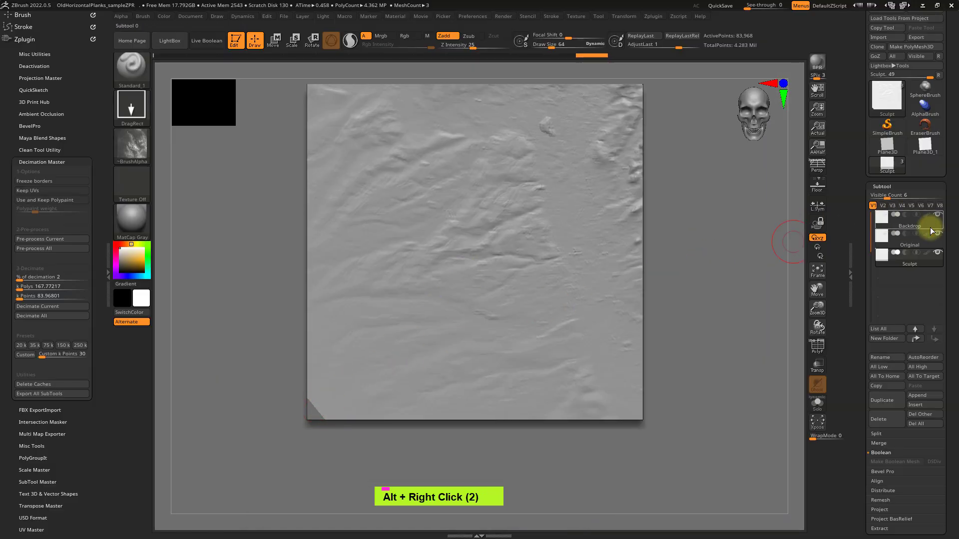
# Hide the Original subtool and inspect the cut corner and wireframe of the decimated Sculpt plane
pyautogui.click(937, 233)
pyautogui.keyDown('alt'); pyautogui.rightClick(535, 397); pyautogui.keyUp('alt')
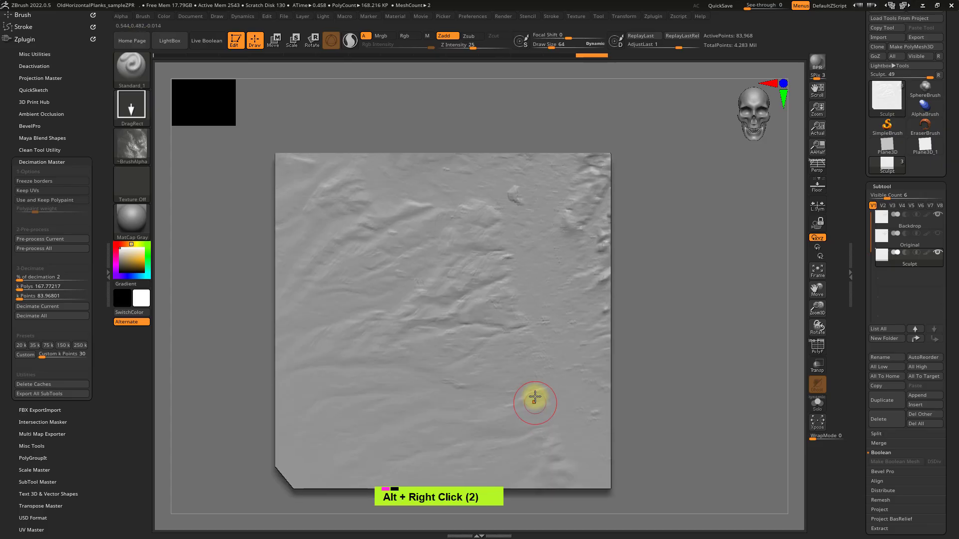
pyautogui.moveTo(464, 373); pyautogui.dragTo(478, 321, button='right')
pyautogui.moveTo(331, 366); pyautogui.dragTo(330, 379, button='right')
pyautogui.rightClick(330, 378)
pyautogui.hotkey('shift', 'f')
pyautogui.keyDown('shift'); pyautogui.moveTo(370, 343); pyautogui.dragTo(400, 274, button='right'); pyautogui.keyUp('shift')
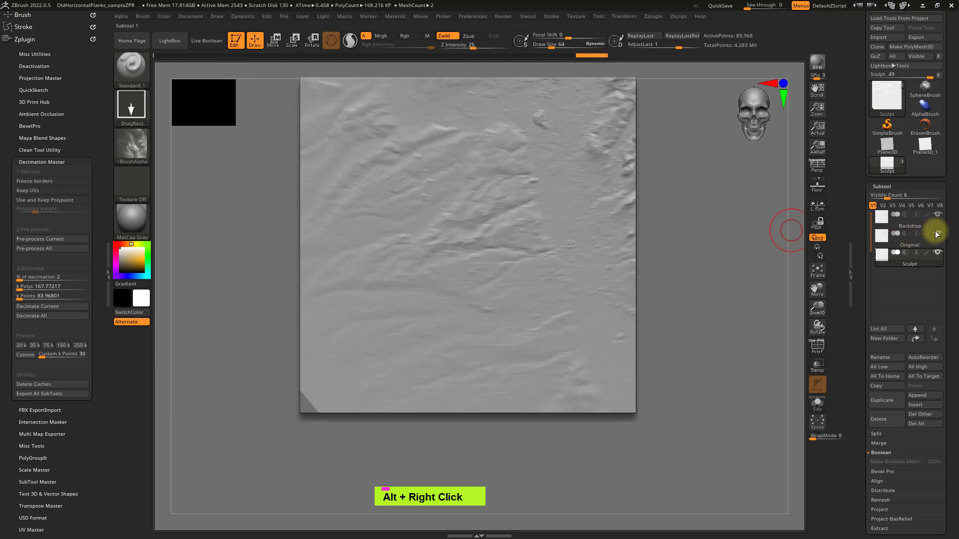
# Keep the Original subtool hidden and examine the decimated Sculpt plane's relief and outline
pyautogui.click(936, 233)
pyautogui.keyDown('alt'); pyautogui.moveTo(499, 320); pyautogui.dragTo(459, 370, button='right'); pyautogui.keyUp('alt')
pyautogui.keyDown('ctrl'); pyautogui.moveTo(420, 338); pyautogui.dragTo(408, 404, button='right'); pyautogui.keyUp('ctrl')
pyautogui.keyDown('alt'); pyautogui.moveTo(412, 312); pyautogui.dragTo(405, 340, button='right'); pyautogui.keyUp('alt')
pyautogui.moveTo(410, 274)
pyautogui.keyDown('ctrl'); pyautogui.mouseDown(button='right')
pyautogui.moveTo(413, 301)
pyautogui.moveTo(415, 272)
pyautogui.mouseUp(button='right'); pyautogui.keyUp('ctrl')
pyautogui.keyDown('ctrl'); pyautogui.moveTo(418, 308); pyautogui.dragTo(409, 265, button='right'); pyautogui.keyUp('ctrl')
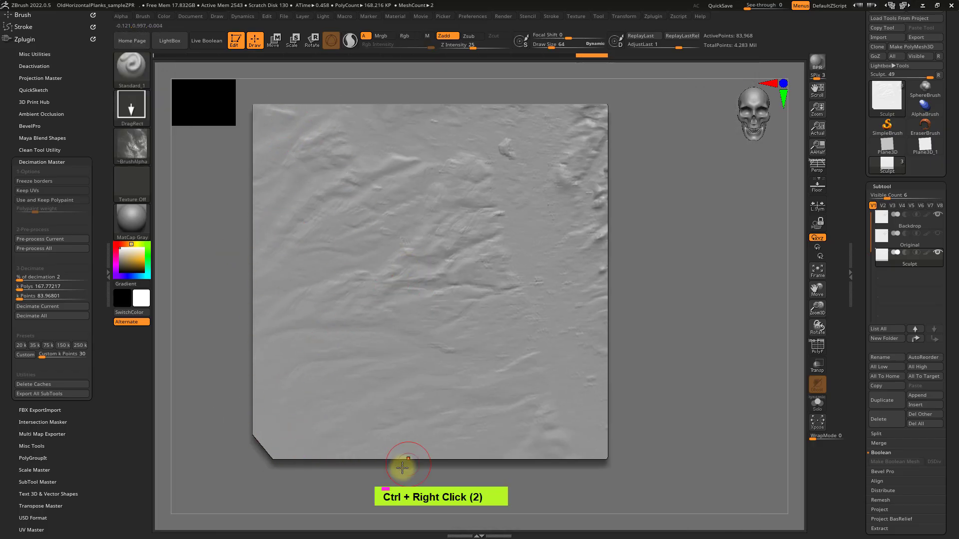
pyautogui.keyDown('alt'); pyautogui.moveTo(514, 329); pyautogui.dragTo(513, 386, button='right'); pyautogui.keyUp('alt')
pyautogui.keyDown('alt'); pyautogui.moveTo(433, 348); pyautogui.dragTo(393, 316, button='right'); pyautogui.keyUp('alt')
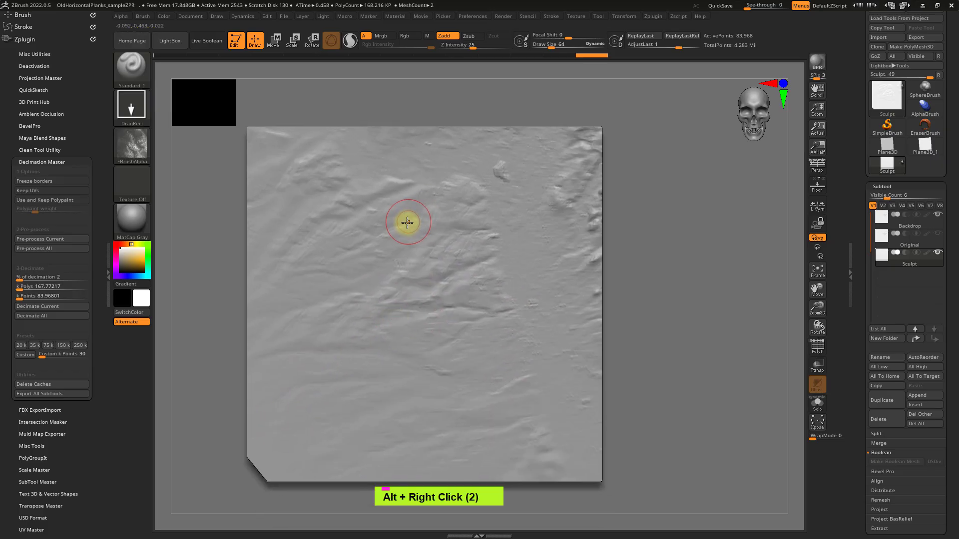
pyautogui.keyDown('alt'); pyautogui.moveTo(394, 230); pyautogui.dragTo(398, 220, button='right'); pyautogui.keyUp('alt')
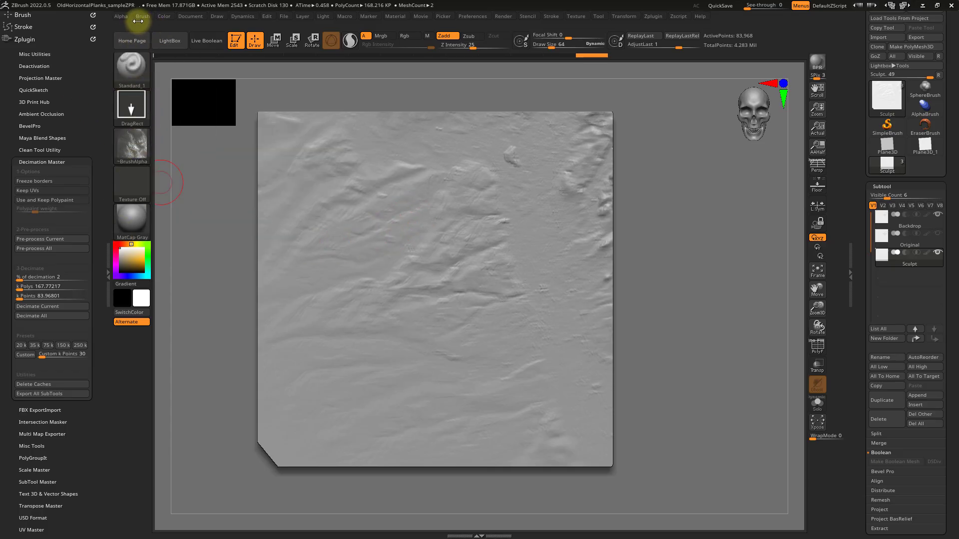
# Add the decimated Sculpt mesh to the cloned Standard brush with From Mesh and check the plane's wireframe
pyautogui.click(118, 16)
pyautogui.click(149, 16)
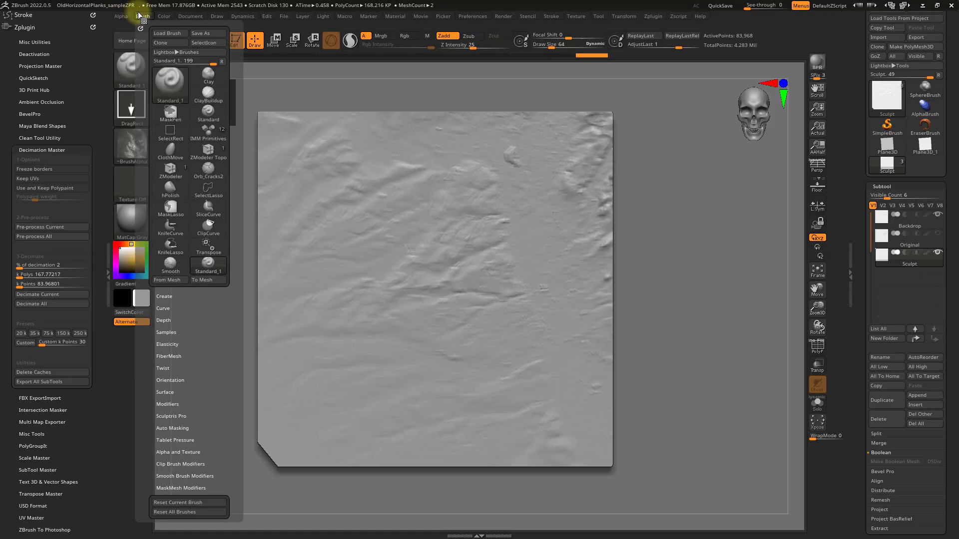
pyautogui.click(168, 282)
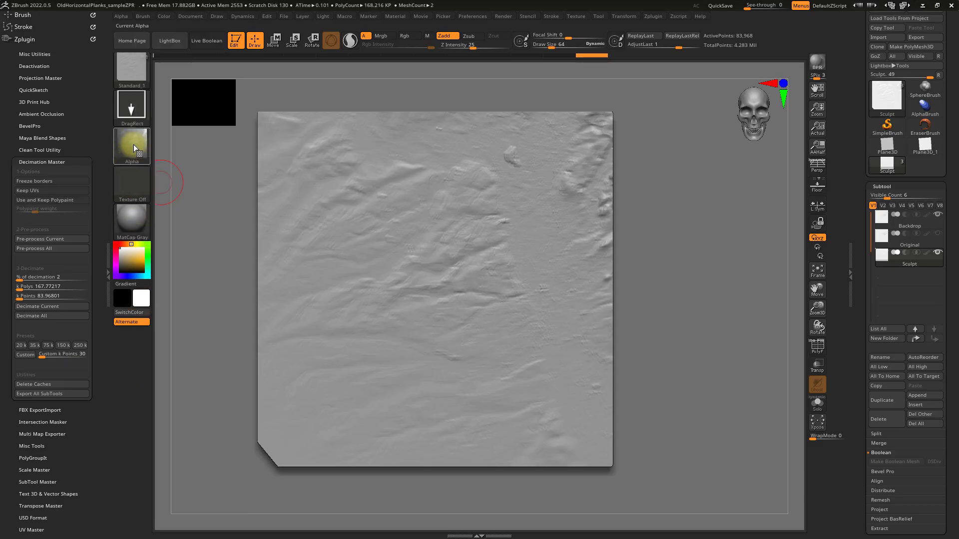
pyautogui.moveTo(134, 143)
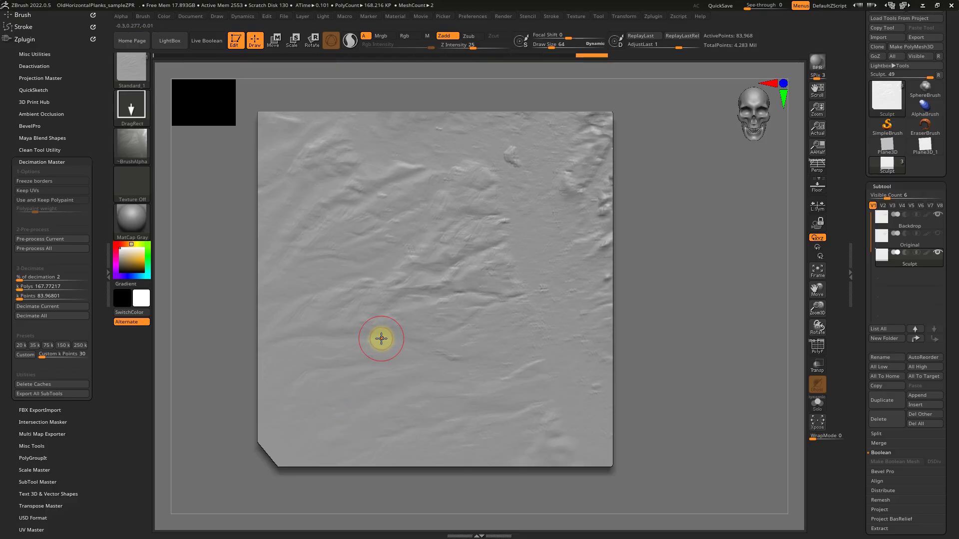
pyautogui.hotkey('shift', 'f')
pyautogui.hotkey('shift', 'f')
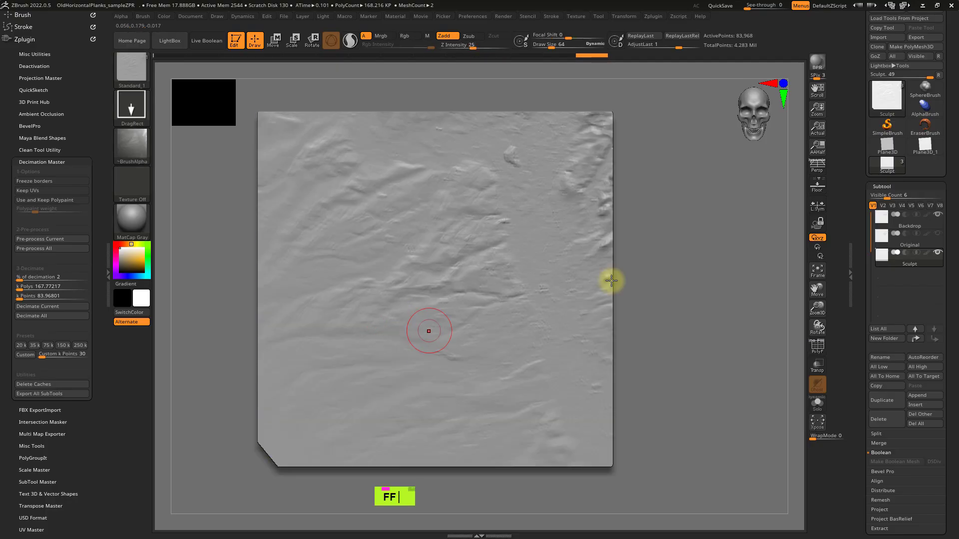
# Duplicate the Original subtool, make the copy active and hide the Sculpt subtool
pyautogui.click(901, 243)
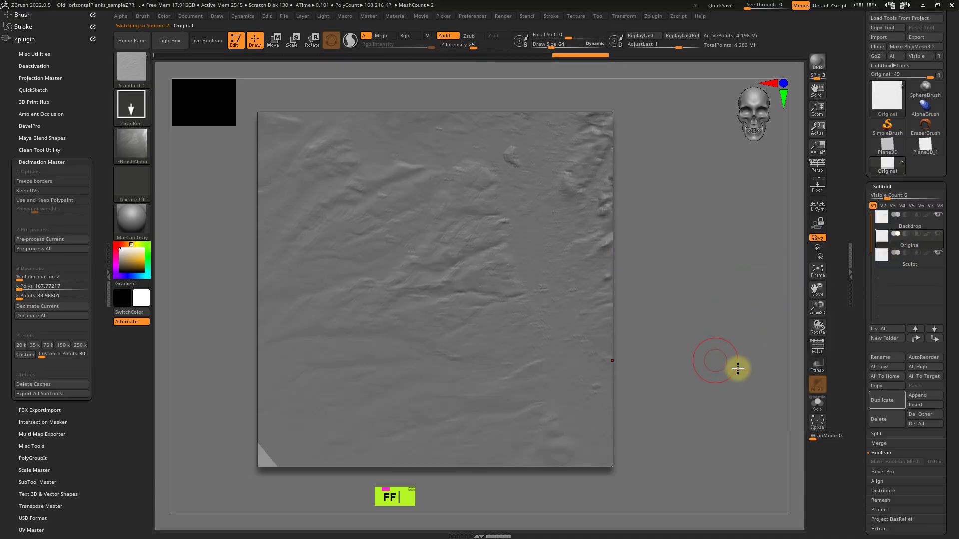
pyautogui.click(879, 400)
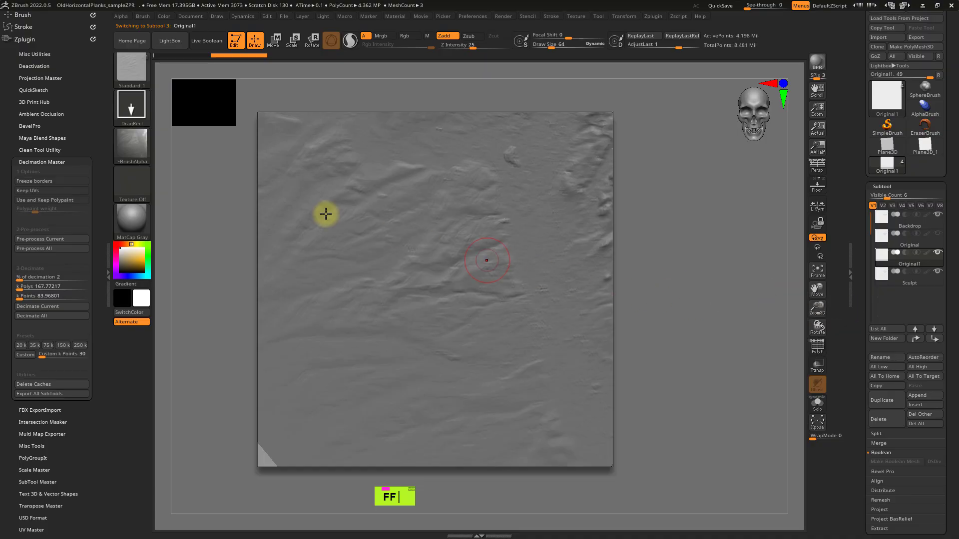
pyautogui.click(901, 291)
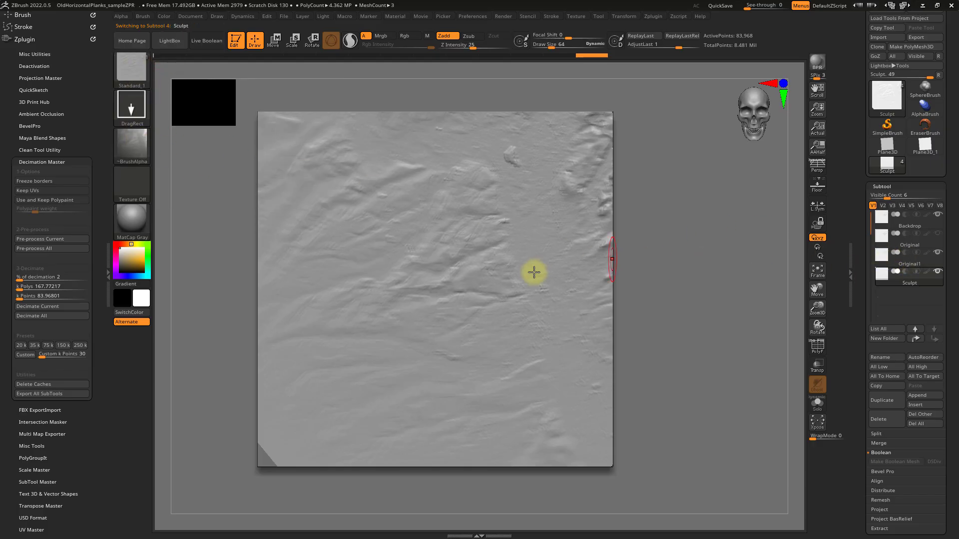
pyautogui.click(903, 262)
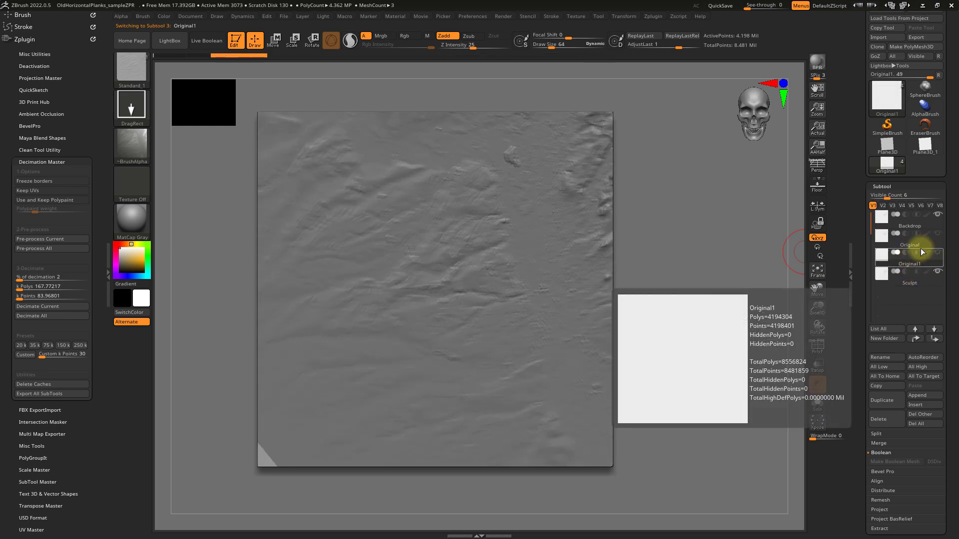
pyautogui.click(937, 271)
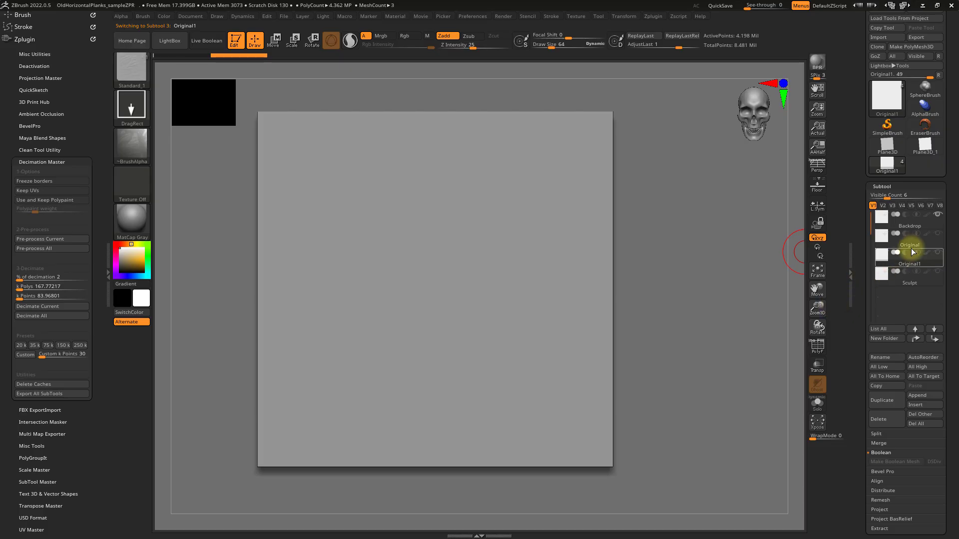
pyautogui.click(895, 242)
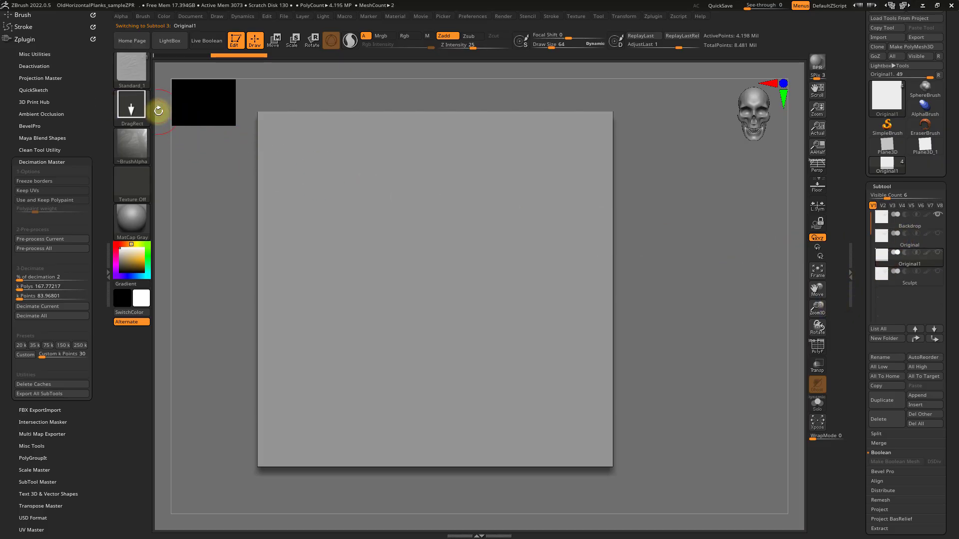
# Switch to the Standard brush and stamp its terrain alpha across the duplicated plane
pyautogui.press('b')
pyautogui.press('s')
pyautogui.press('t')
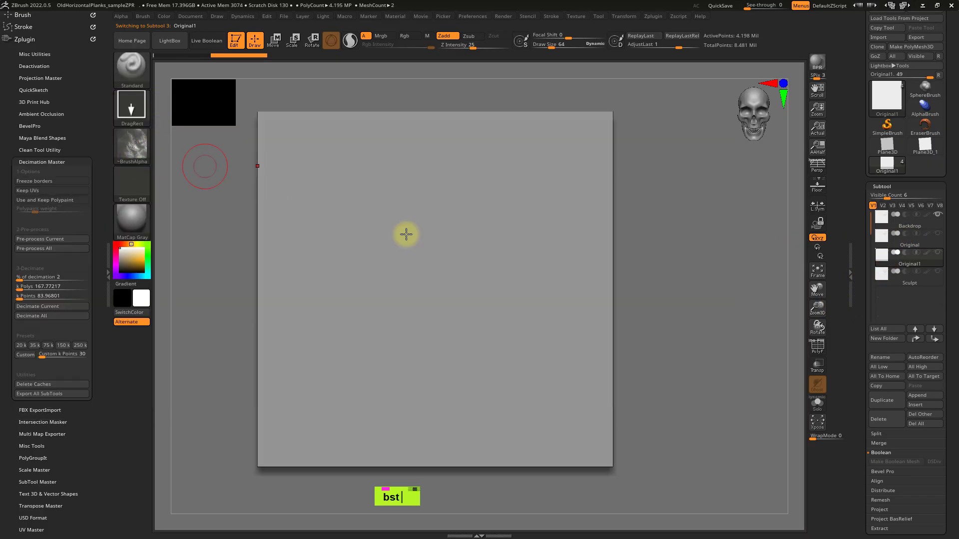
pyautogui.keyDown('ctrl'); pyautogui.moveTo(589, 268); pyautogui.dragTo(539, 239, button='right'); pyautogui.keyUp('ctrl')
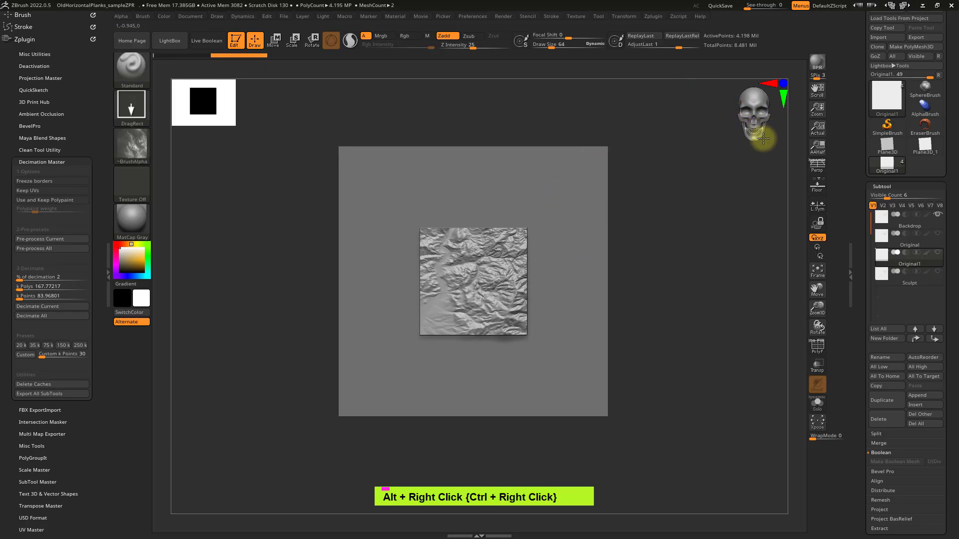
# Rename the sculpted Original1 subtool as Peaks
pyautogui.moveTo(763, 138); pyautogui.dragTo(785, 164)
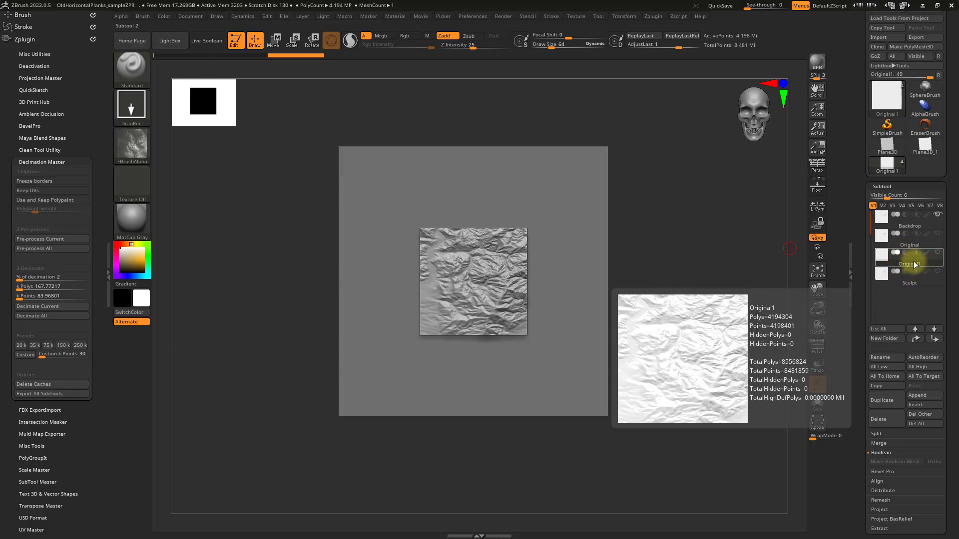
pyautogui.click(882, 358)
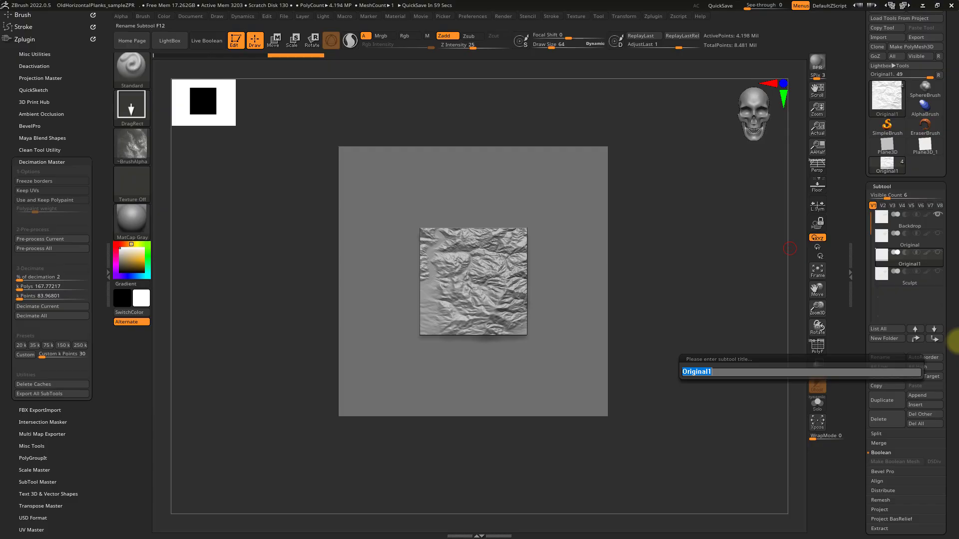
pyautogui.write('ő')
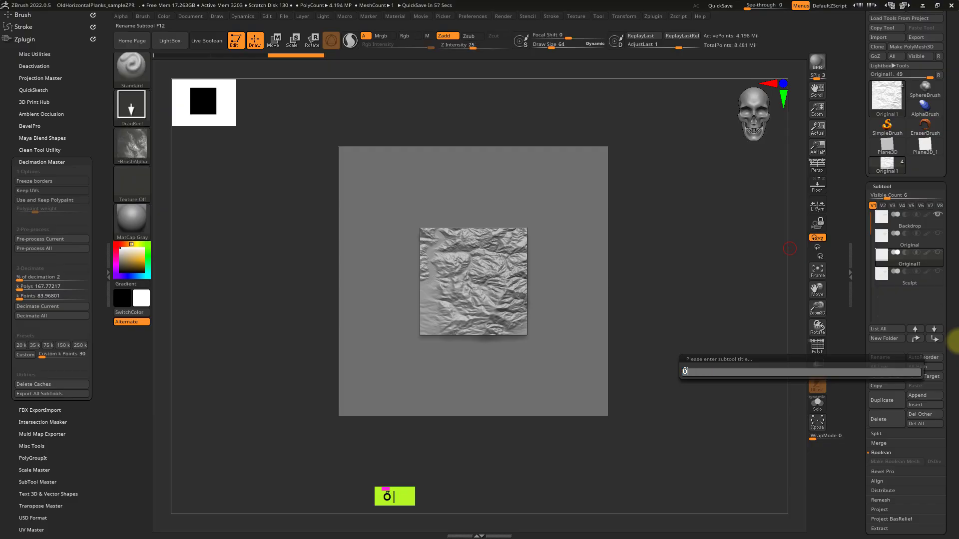
pyautogui.press('BackSpace')
pyautogui.write('P')
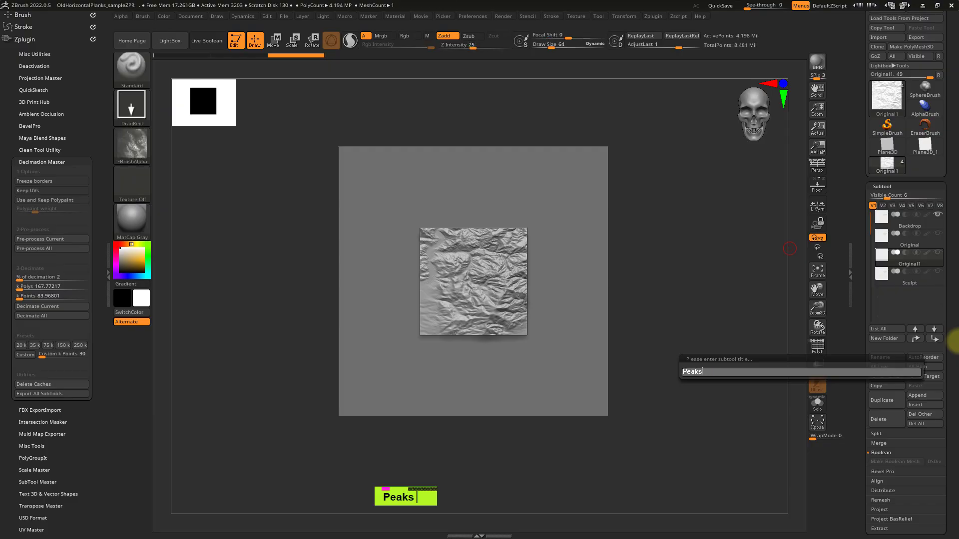
pyautogui.write('eaks')
pyautogui.press('Return')
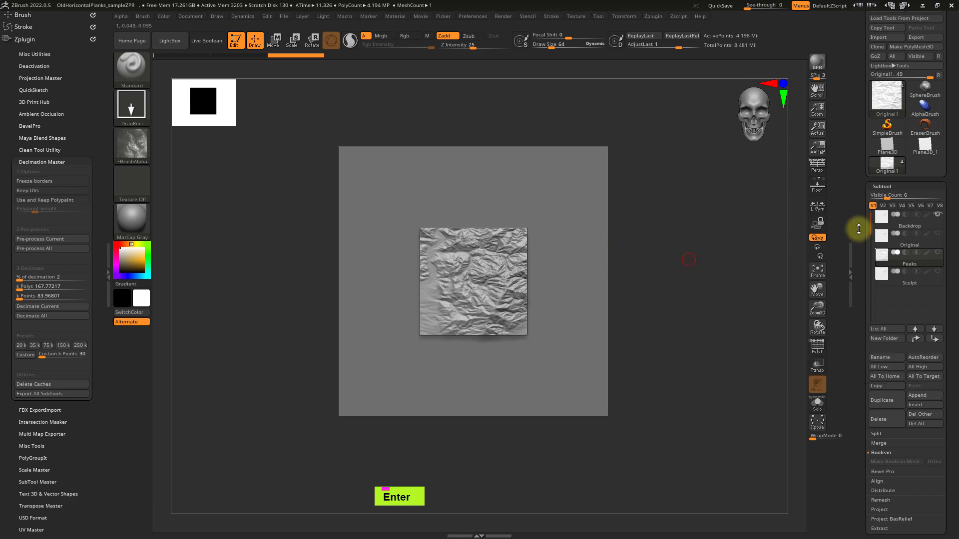
# Pre-process the Peaks subtool and decimate it to 2% with Decimation Master, checking its wireframe
pyautogui.hotkey('shift', 'f')
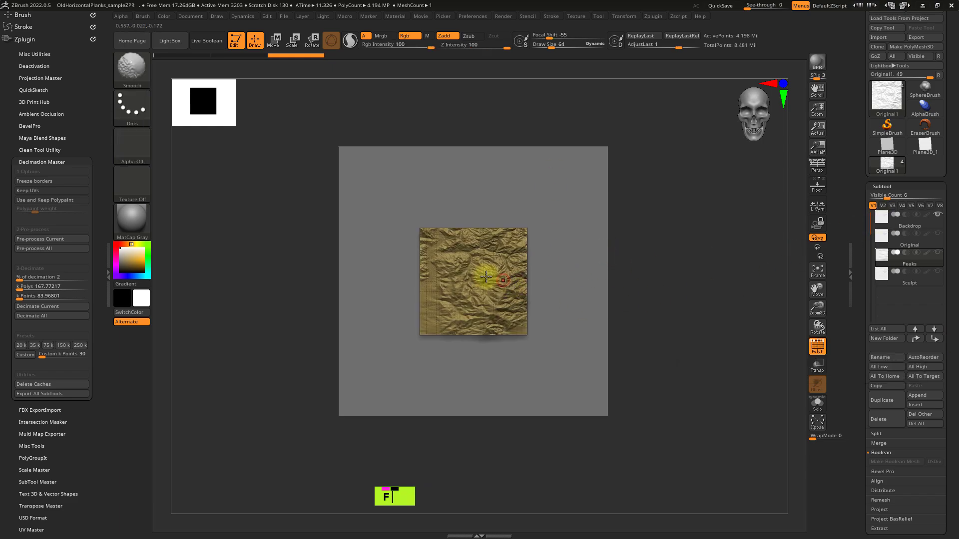
pyautogui.moveTo(486, 274)
pyautogui.keyDown('ctrl'); pyautogui.mouseDown(button='right')
pyautogui.moveTo(505, 284)
pyautogui.moveTo(466, 221)
pyautogui.moveTo(484, 343)
pyautogui.mouseUp(button='right'); pyautogui.keyUp('ctrl')
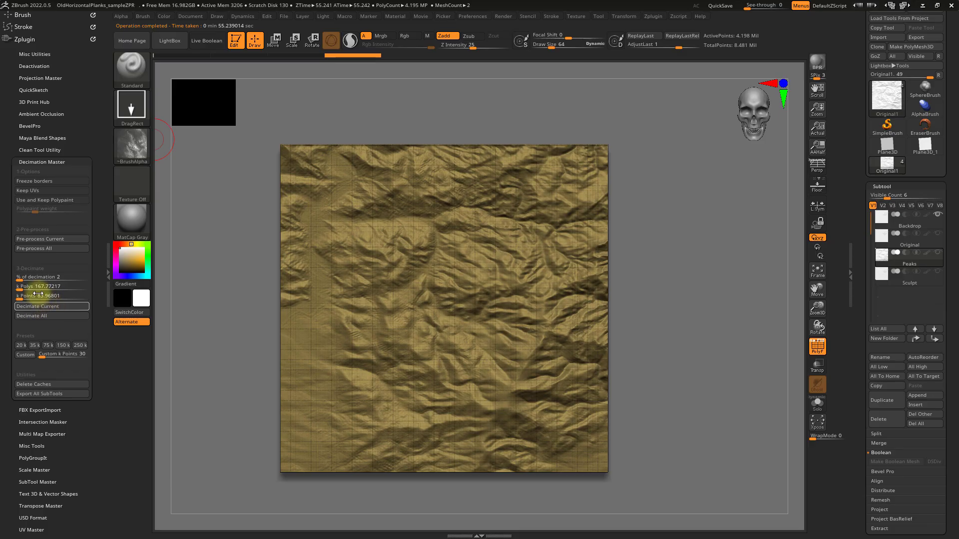
pyautogui.click(47, 307)
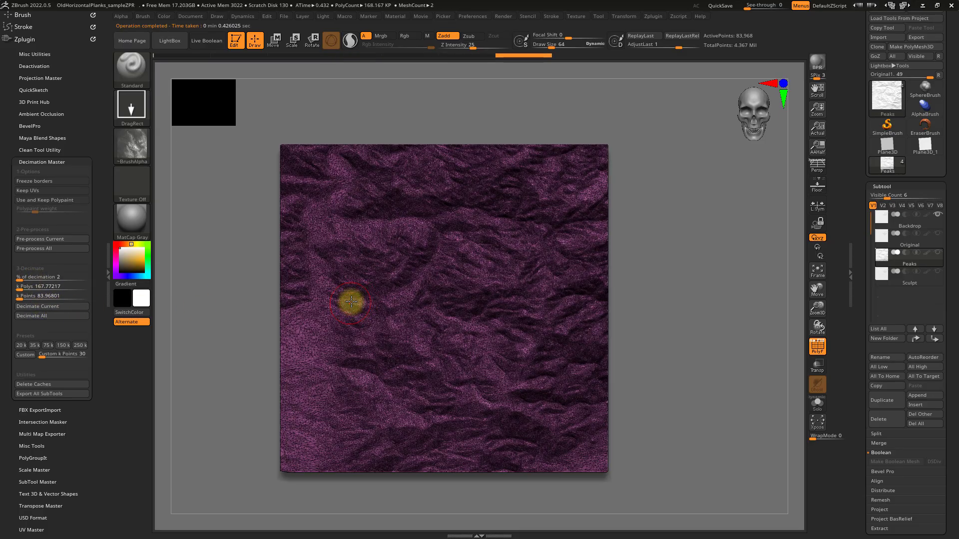
pyautogui.hotkey('shift', 'f')
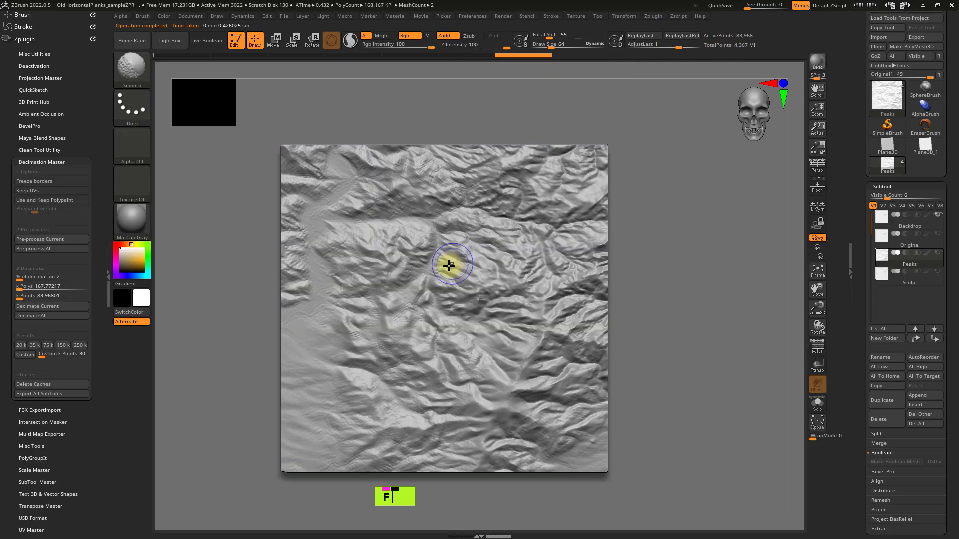
# Center the Gizmo on the Peaks mesh and stretch the mesh along Z to exaggerate its relief
pyautogui.keyDown('ctrl'); pyautogui.moveTo(448, 263); pyautogui.dragTo(421, 276, button='right'); pyautogui.keyUp('ctrl')
pyautogui.moveTo(420, 350); pyautogui.dragTo(390, 261, button='right')
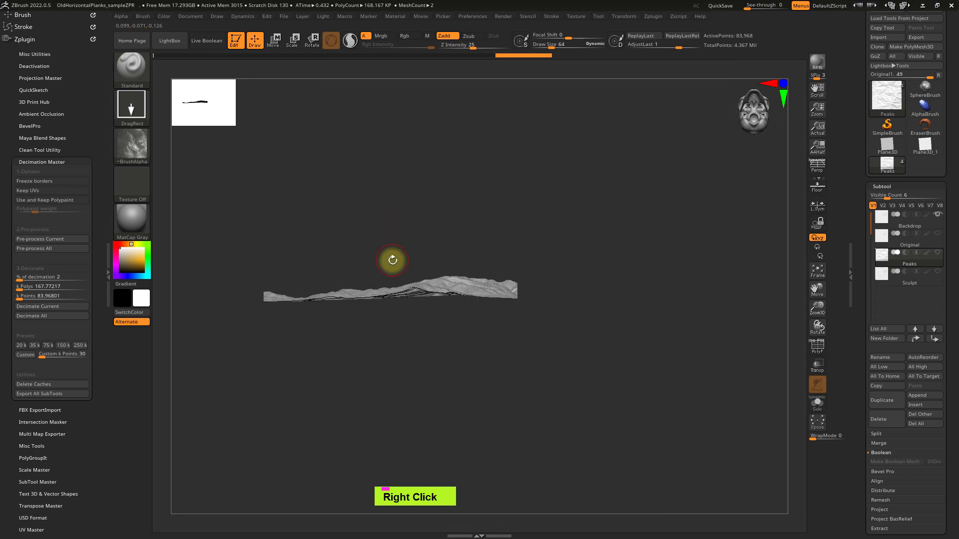
pyautogui.press('w')
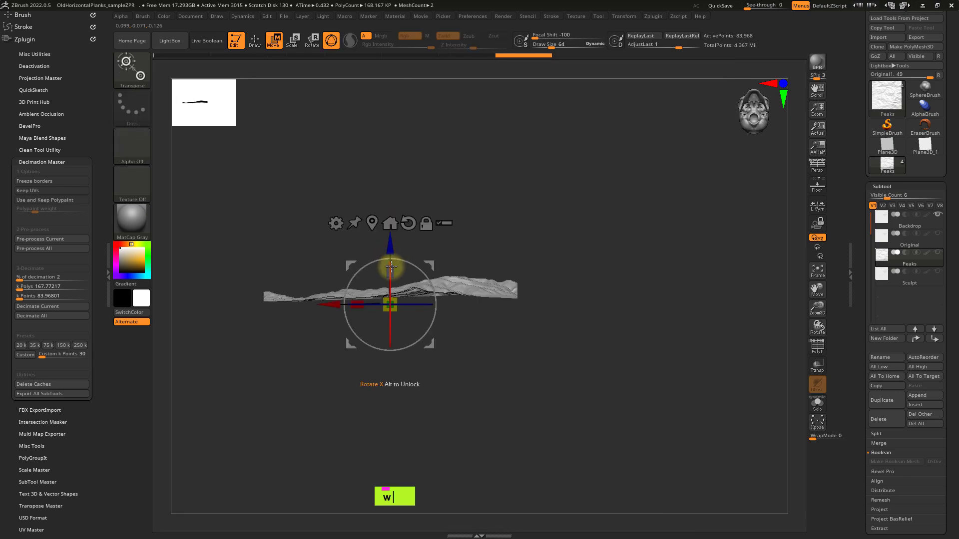
pyautogui.click(372, 223)
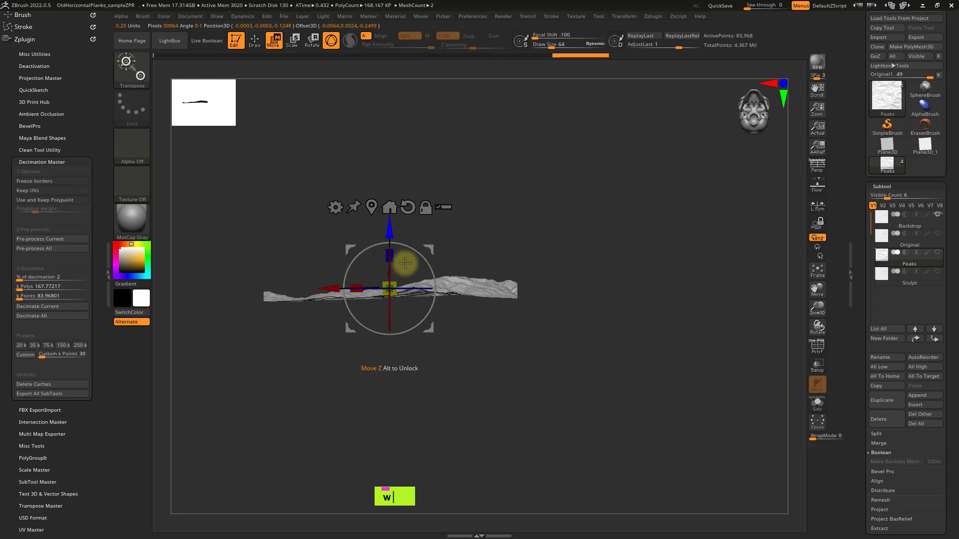
pyautogui.moveTo(393, 254); pyautogui.dragTo(402, 220)
pyautogui.moveTo(406, 207); pyautogui.dragTo(439, 216, button='right')
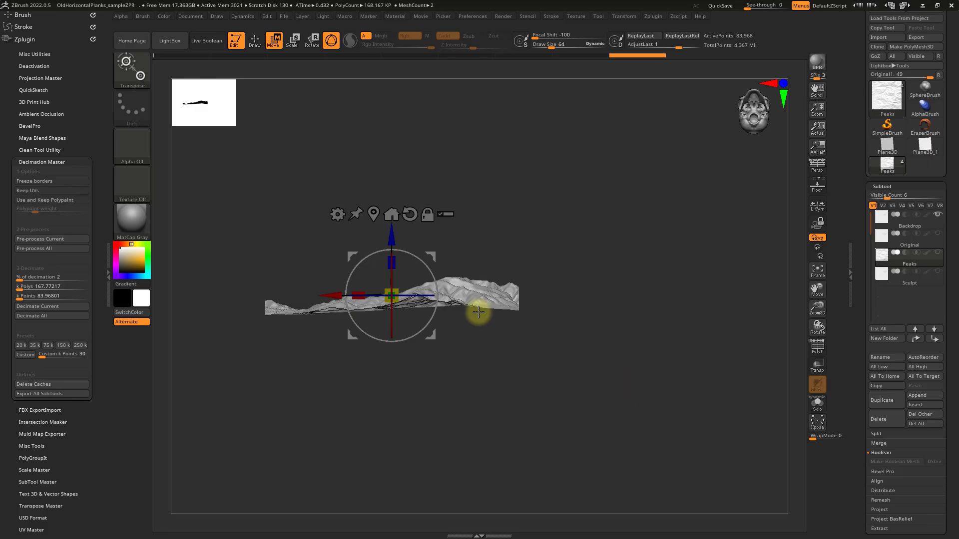
pyautogui.moveTo(467, 216); pyautogui.dragTo(482, 257, button='right')
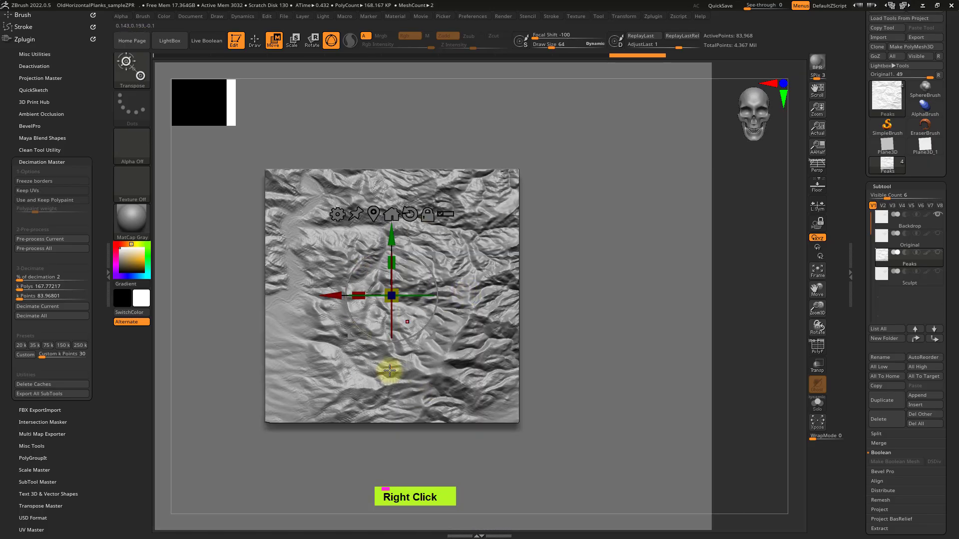
pyautogui.moveTo(379, 358); pyautogui.dragTo(392, 310, button='right')
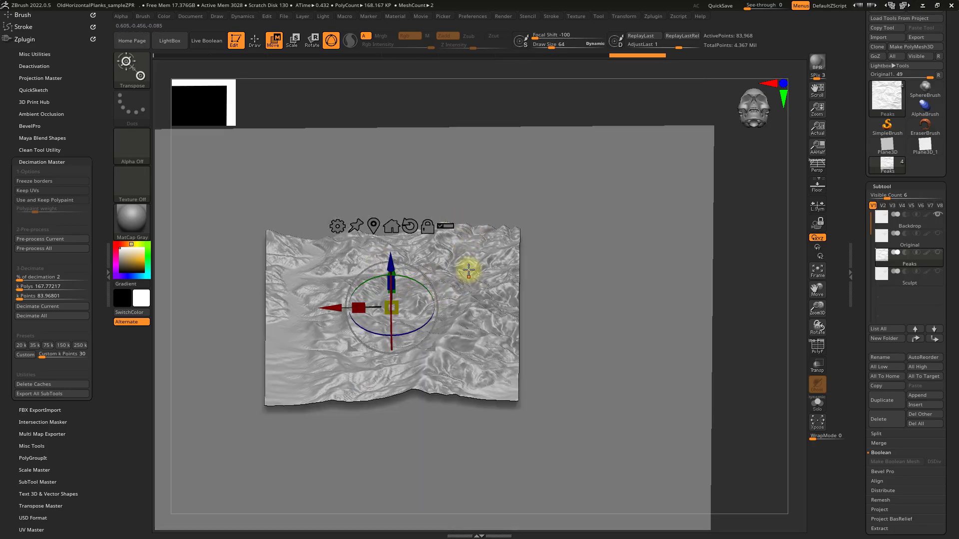
pyautogui.moveTo(467, 249); pyautogui.dragTo(456, 278, button='right')
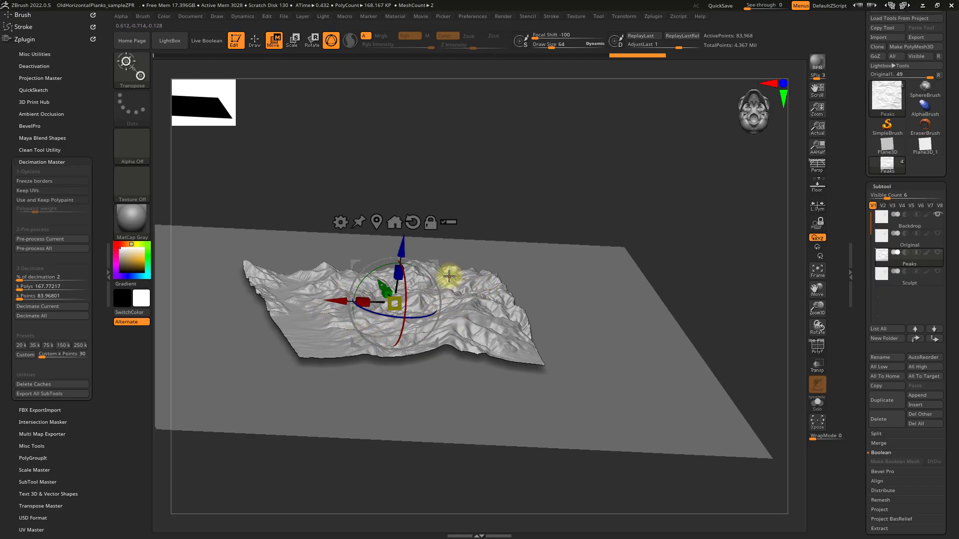
pyautogui.moveTo(462, 226); pyautogui.dragTo(459, 284, button='right')
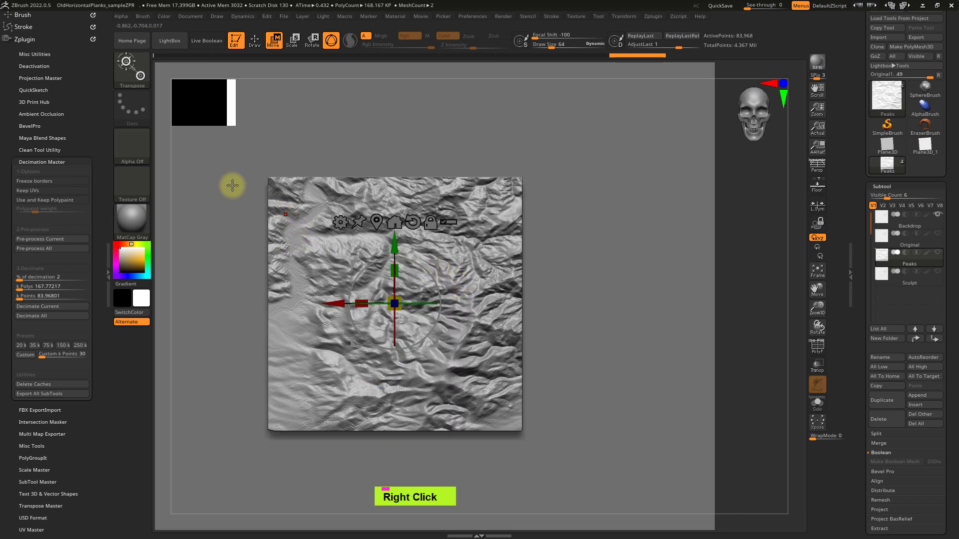
# Add the Peaks mesh to the cloned Standard_1 brush with From Mesh and switch between the brush's Sculpt and Peaks alphas
pyautogui.click(142, 16)
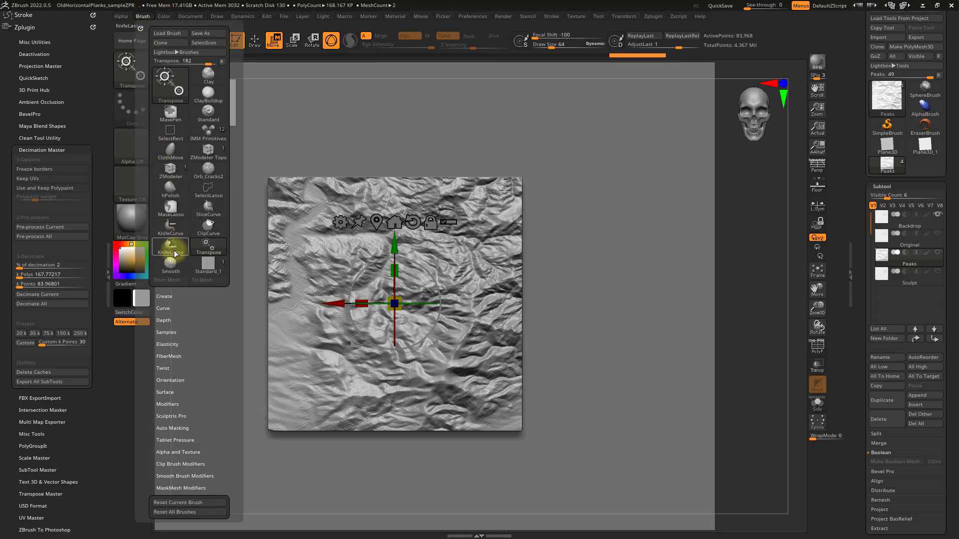
pyautogui.moveTo(189, 267)
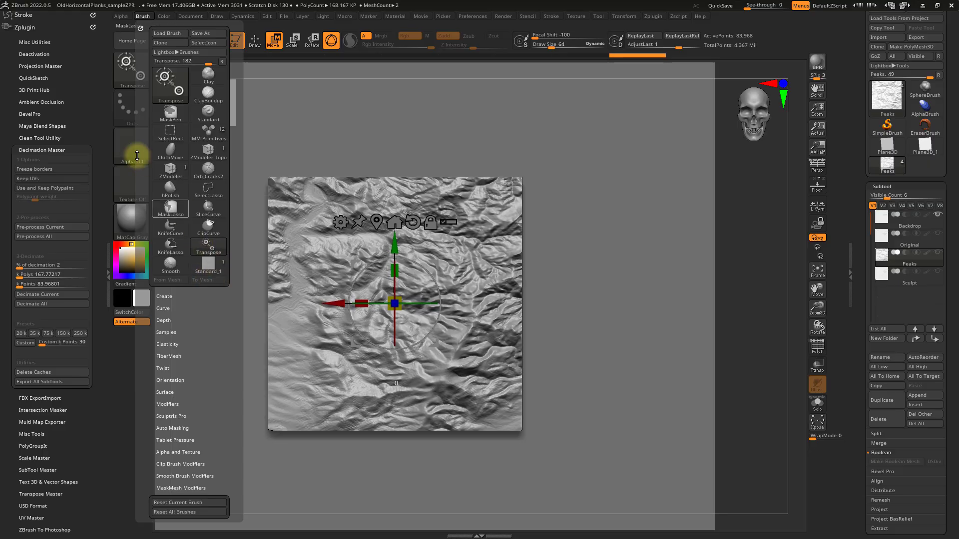
pyautogui.press('q')
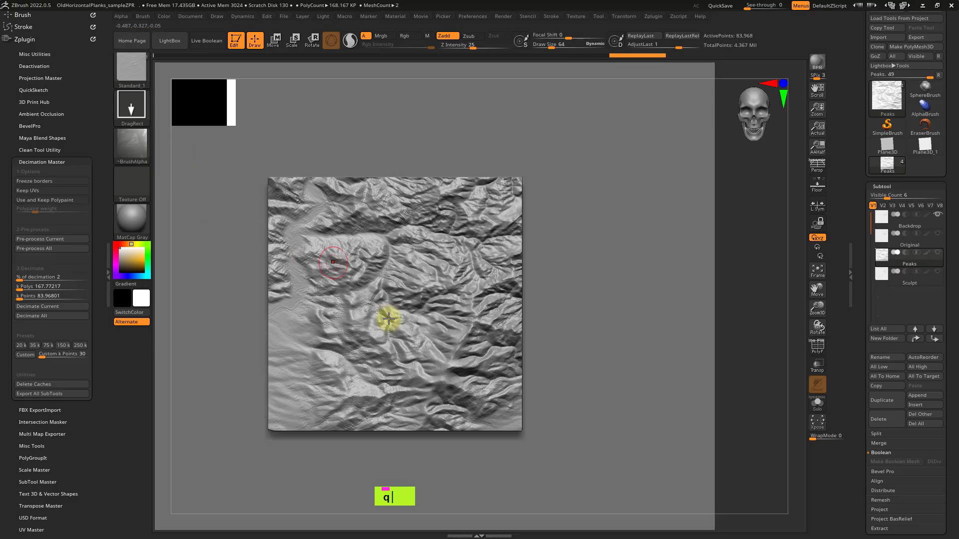
pyautogui.click(143, 16)
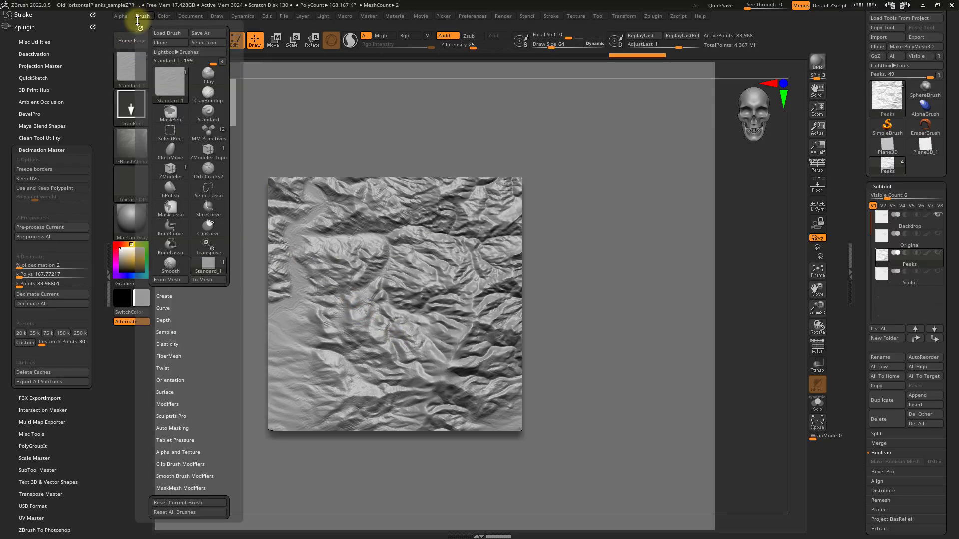
pyautogui.click(174, 281)
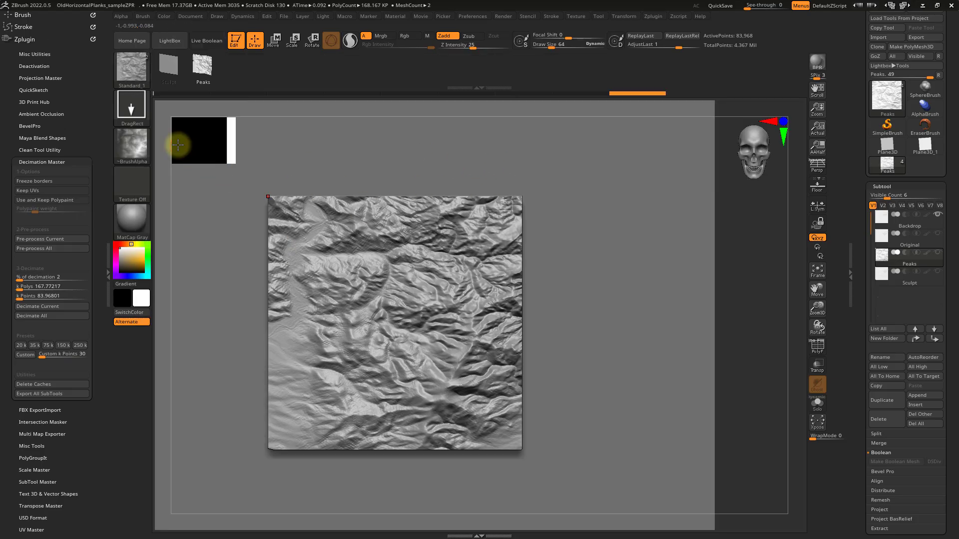
pyautogui.click(210, 66)
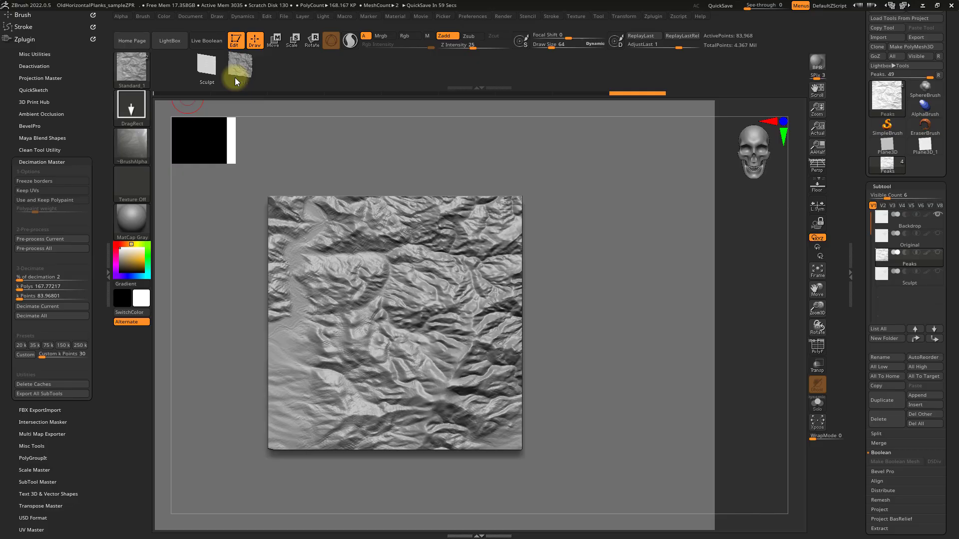
pyautogui.click(199, 68)
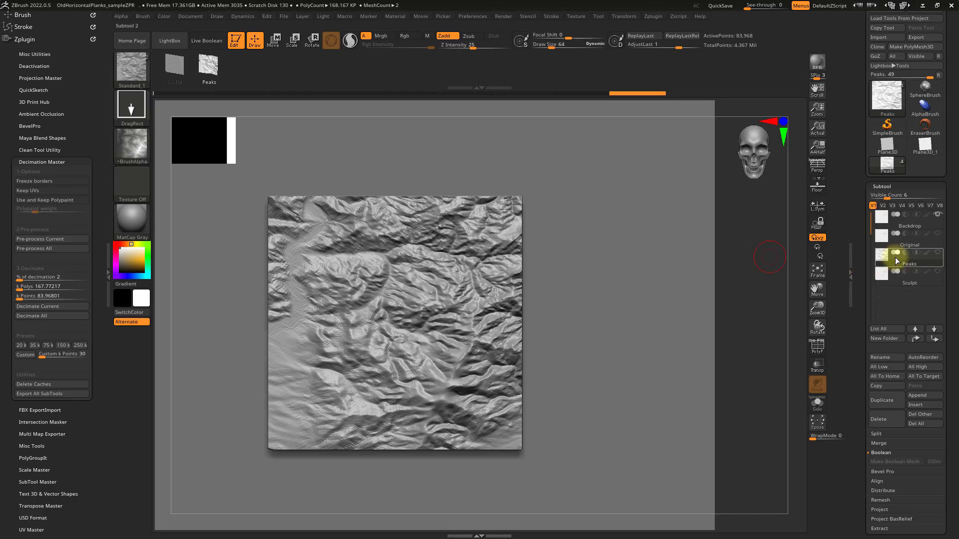
# Compare the Sculpt, Original and Peaks subtools by activating them in turn, finishing on Peaks
pyautogui.moveTo(907, 261)
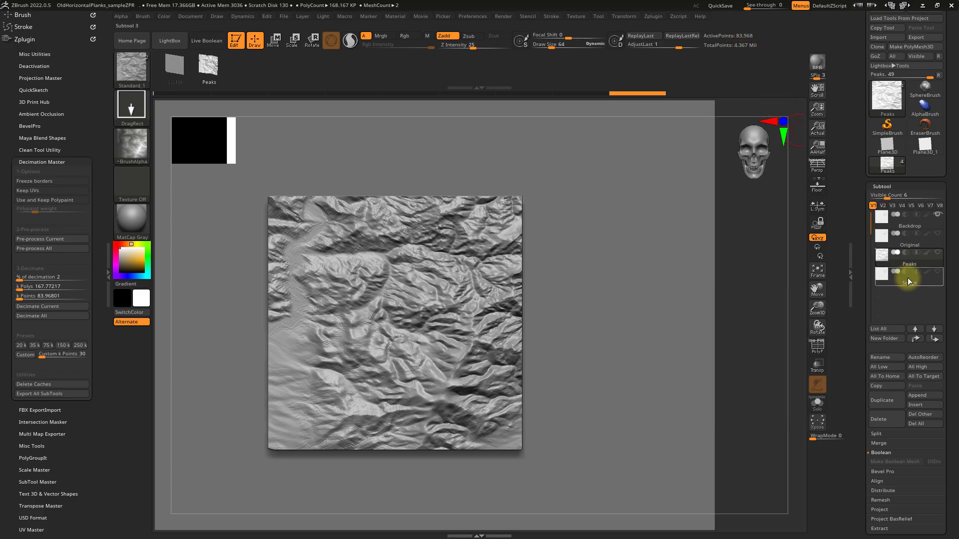
pyautogui.click(906, 278)
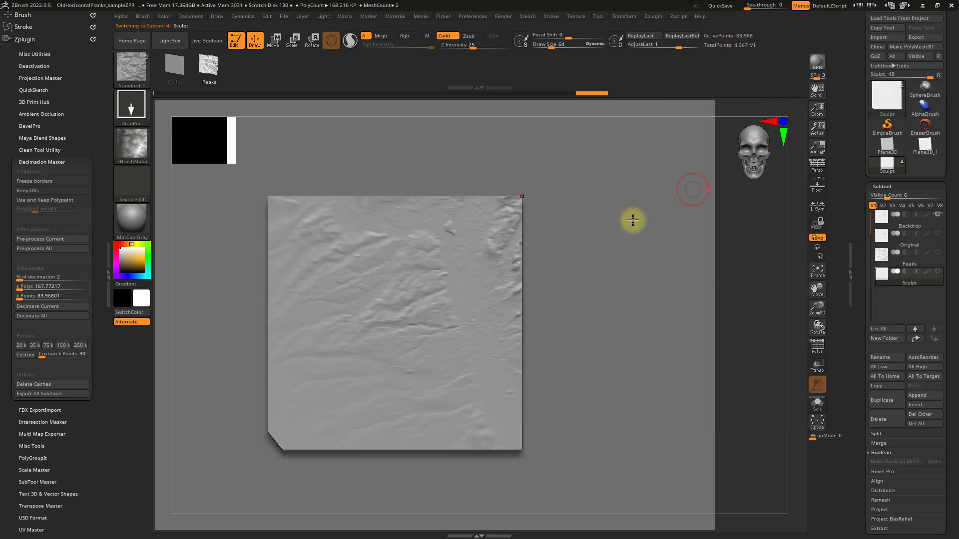
pyautogui.moveTo(634, 218); pyautogui.dragTo(633, 197, button='right')
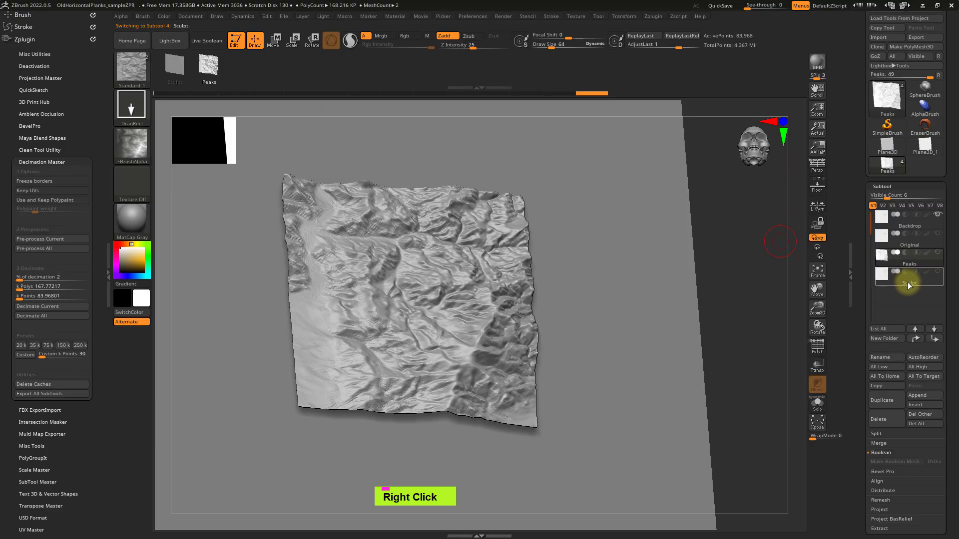
pyautogui.click(912, 247)
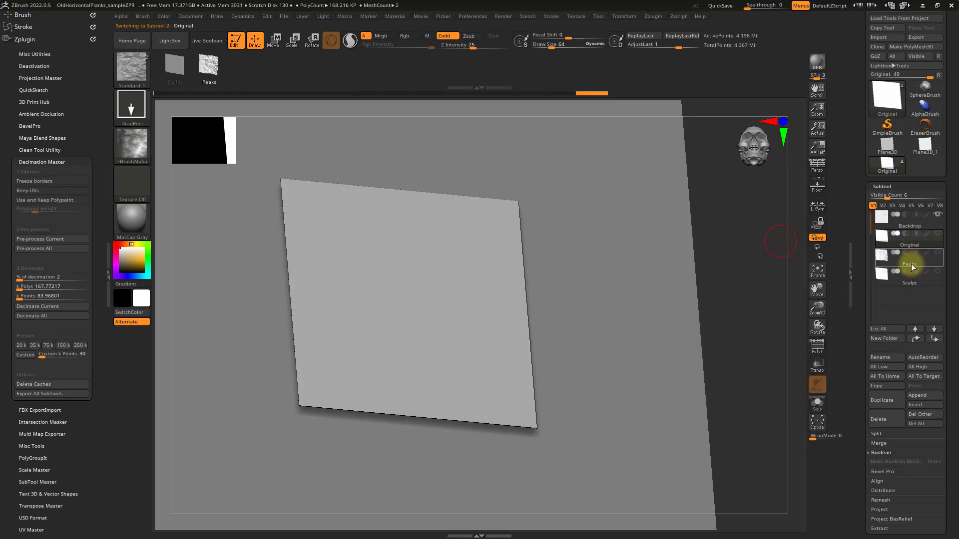
pyautogui.click(913, 273)
pyautogui.click(918, 268)
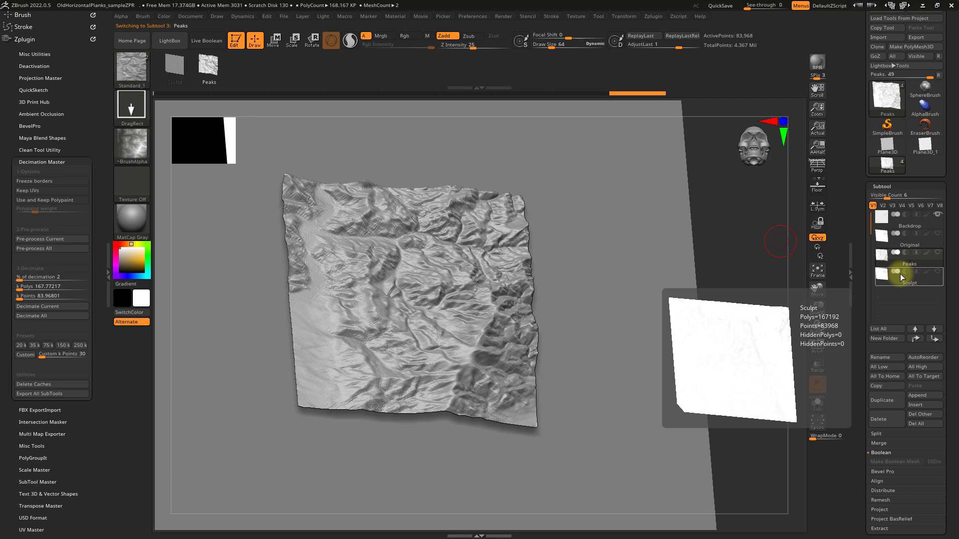
pyautogui.click(49, 277)
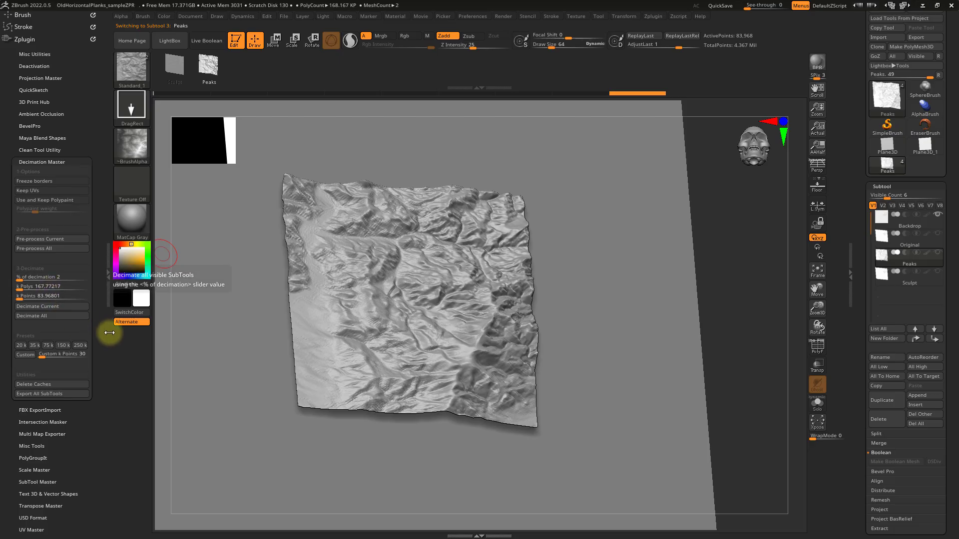
pyautogui.moveTo(513, 268); pyautogui.dragTo(512, 222, button='right')
pyautogui.keyDown('alt'); pyautogui.moveTo(465, 262); pyautogui.dragTo(467, 292, button='right'); pyautogui.keyUp('alt')
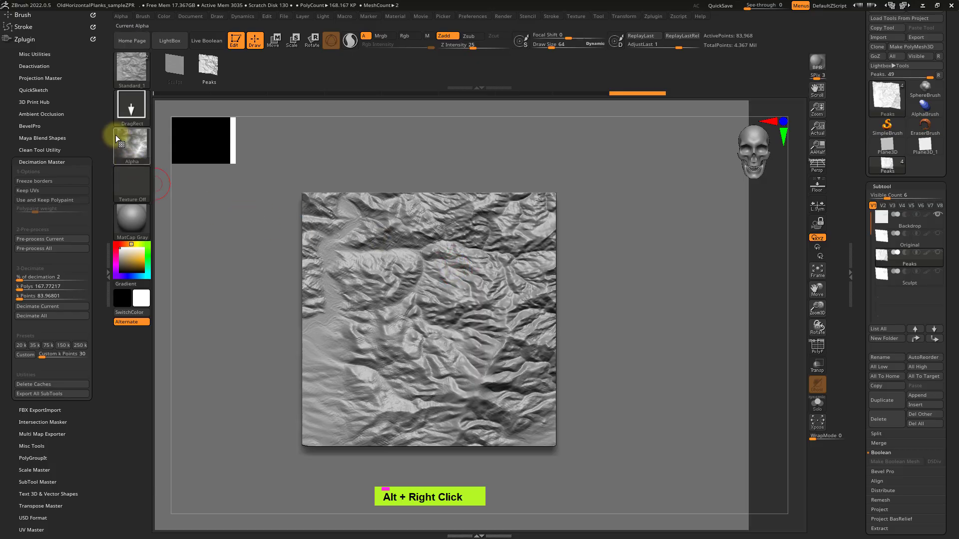
pyautogui.moveTo(120, 129)
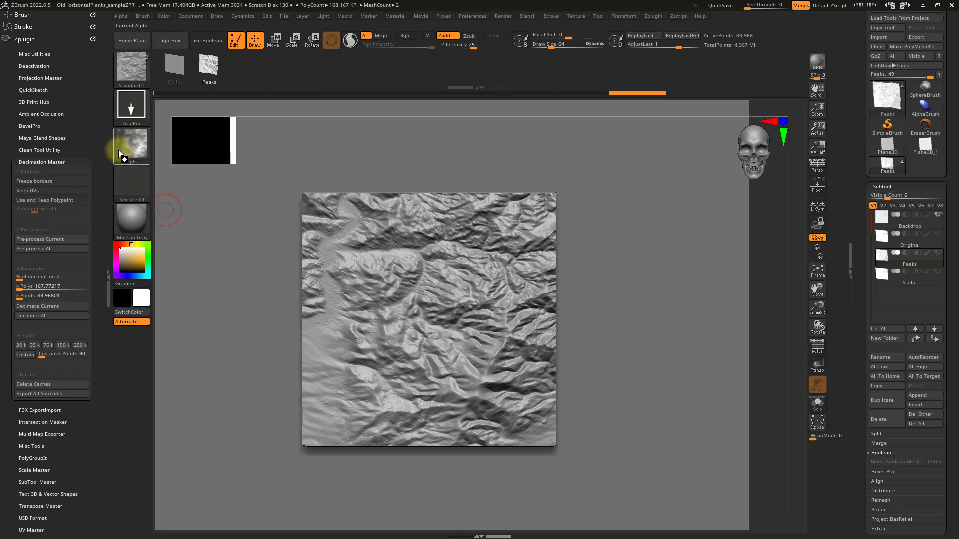
pyautogui.moveTo(134, 142)
pyautogui.mouseDown()
pyautogui.moveTo(308, 273)
pyautogui.moveTo(475, 352)
pyautogui.moveTo(515, 357)
pyautogui.mouseUp()
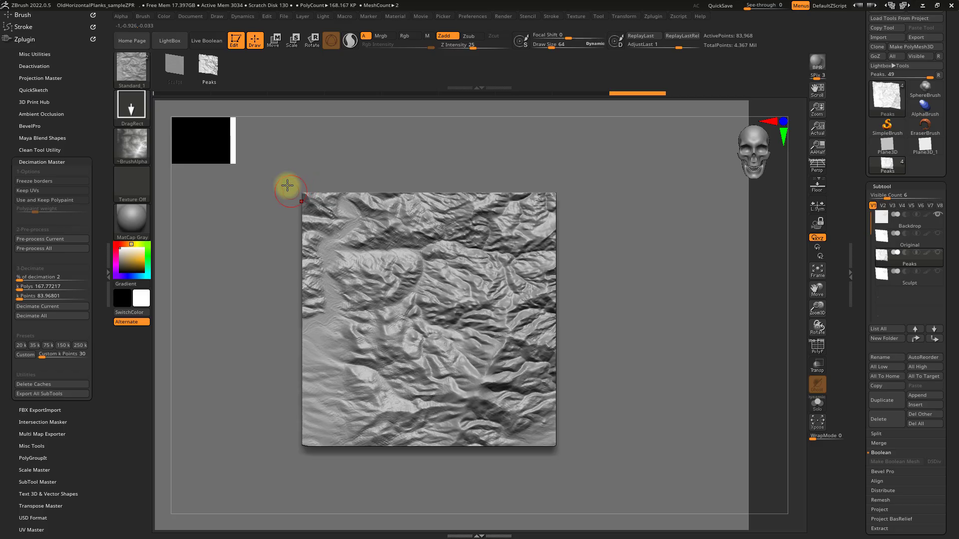
# Set Mountain_Icon.jpg as the cloned Standard_1 brush's icon and roll the Peaks mesh's undo history back to the flat plane
pyautogui.click(140, 16)
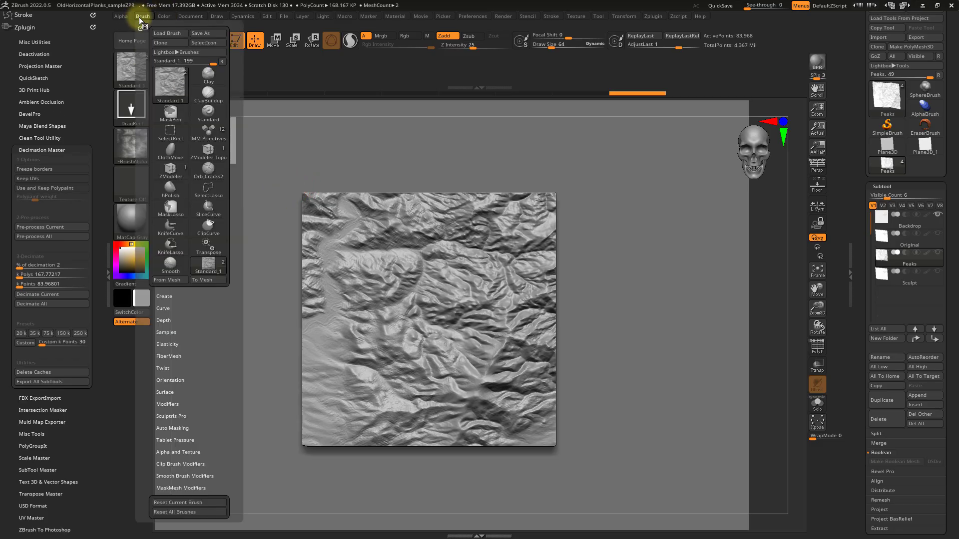
pyautogui.press('alt')
pyautogui.keyDown('alt'); pyautogui.click(206, 44); pyautogui.keyUp('alt')
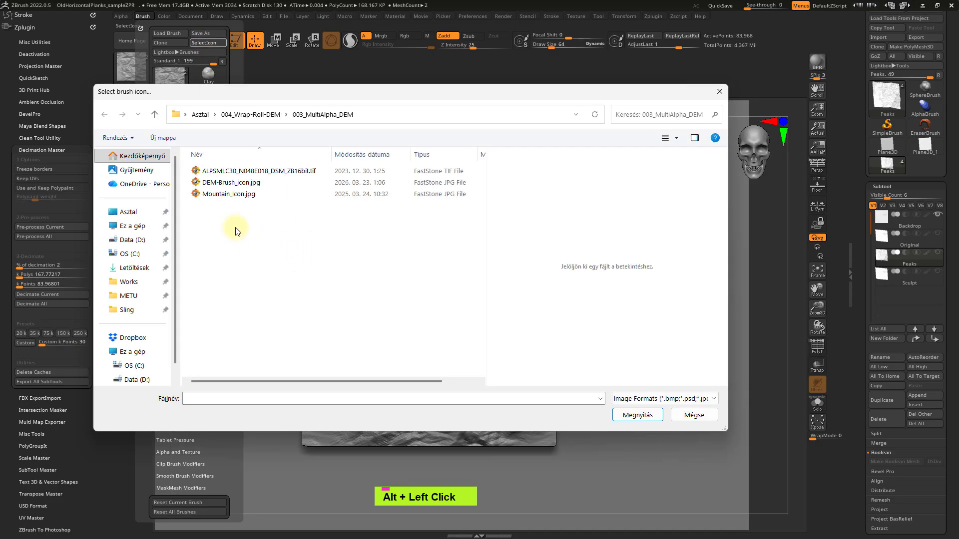
pyautogui.click(230, 184)
pyautogui.click(232, 194)
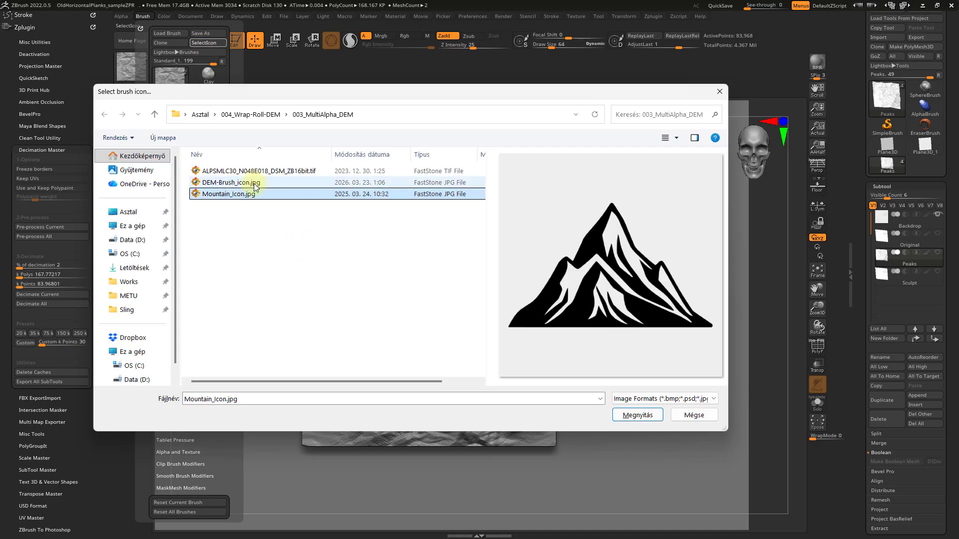
pyautogui.click(637, 415)
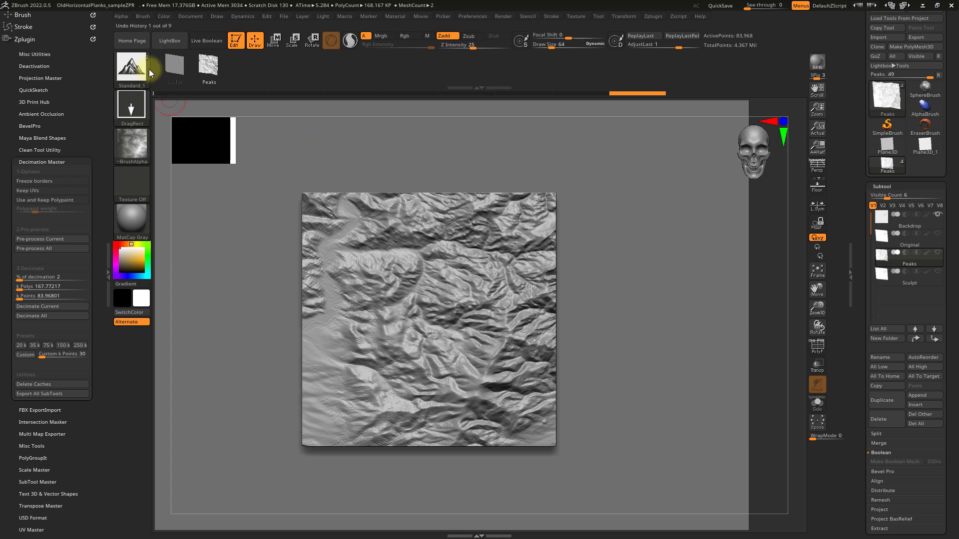
pyautogui.click(156, 94)
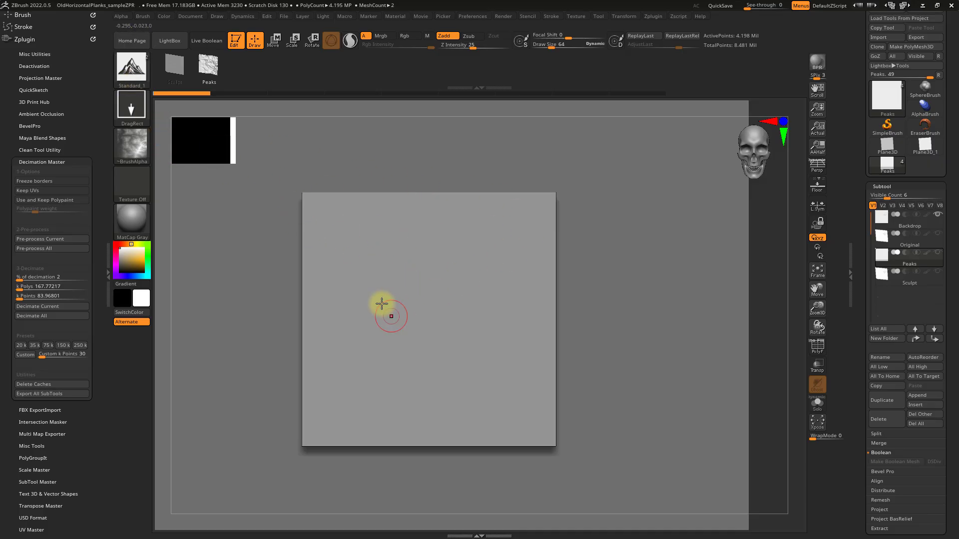
# Save the brush as a preset named Mountain_Base_MA_ZB22 in the 003_MultiAlpha_DEM folder
pyautogui.click(140, 16)
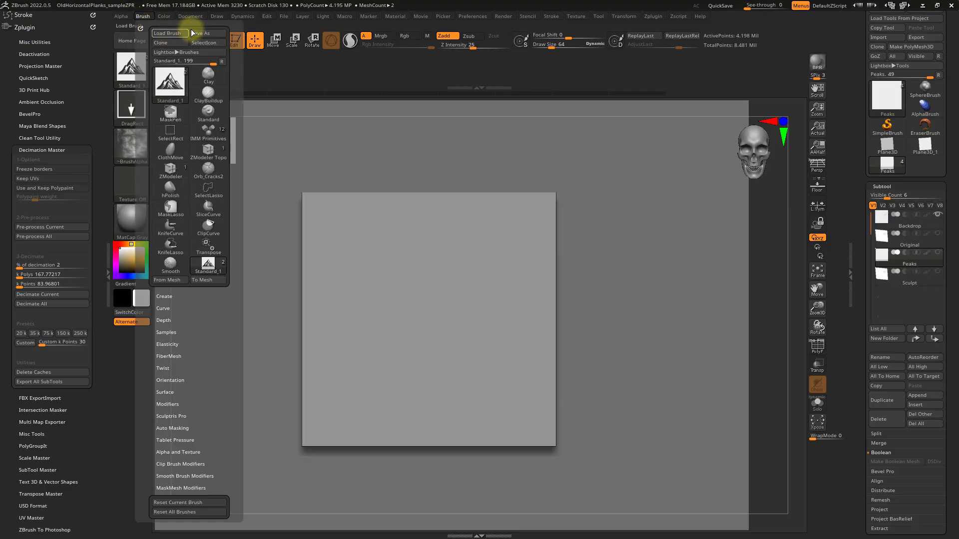
pyautogui.click(212, 33)
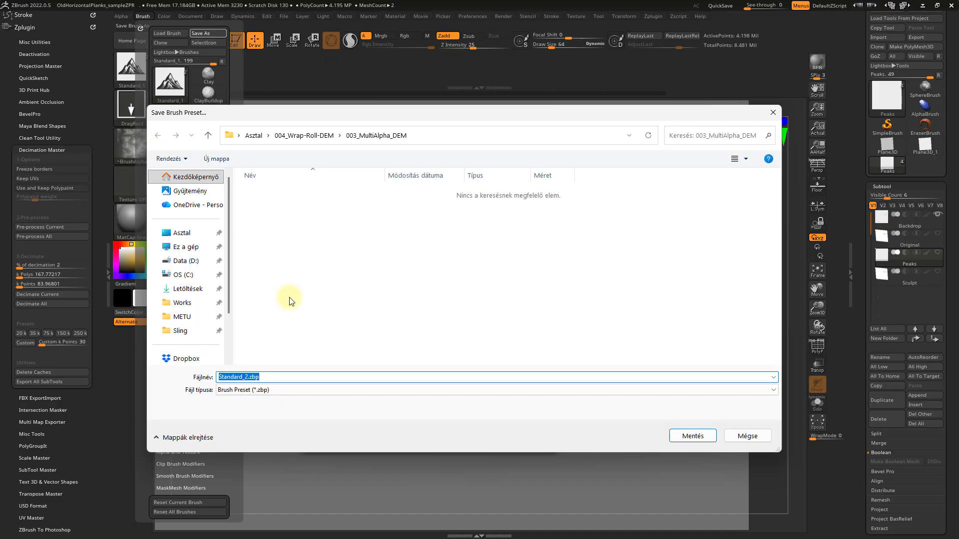
pyautogui.write('Mou')
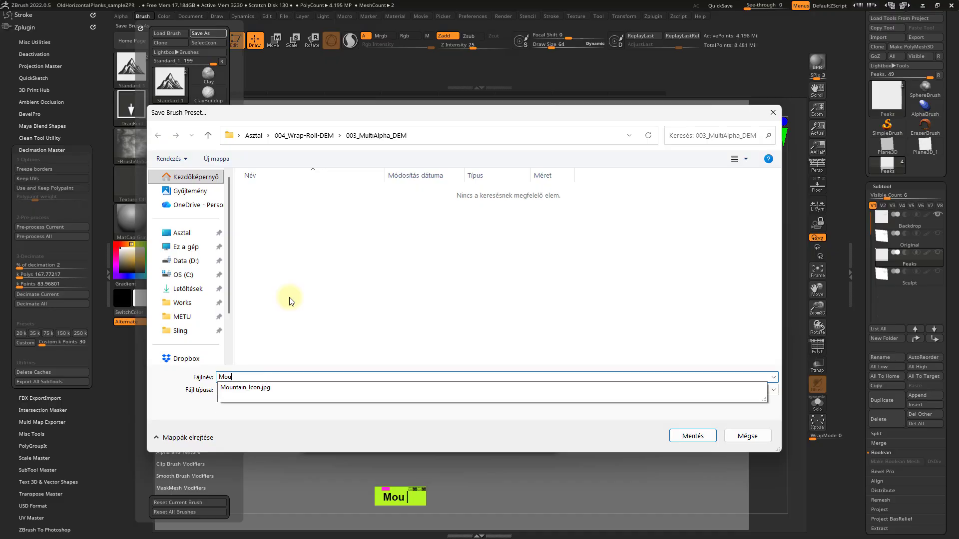
pyautogui.write('ntain')
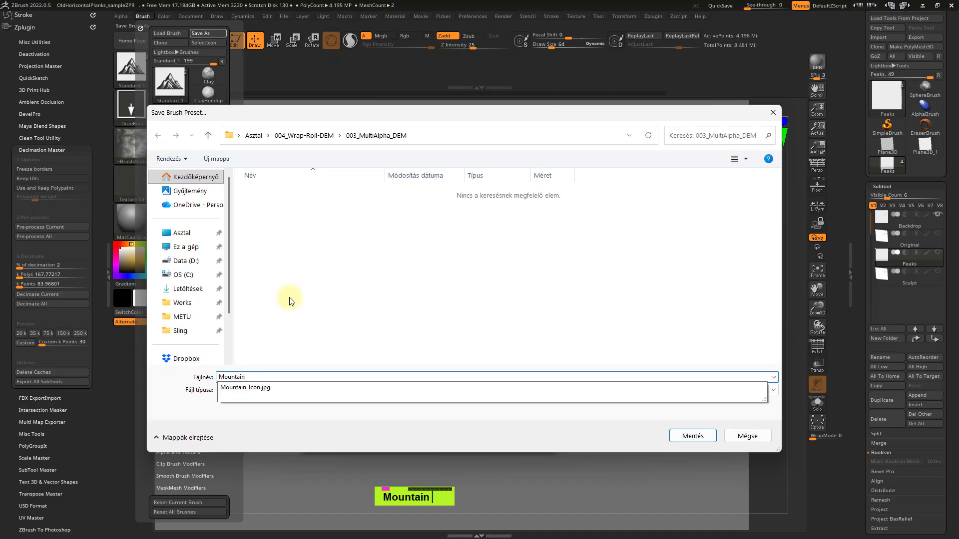
pyautogui.write('_Base_MA_ZB22')
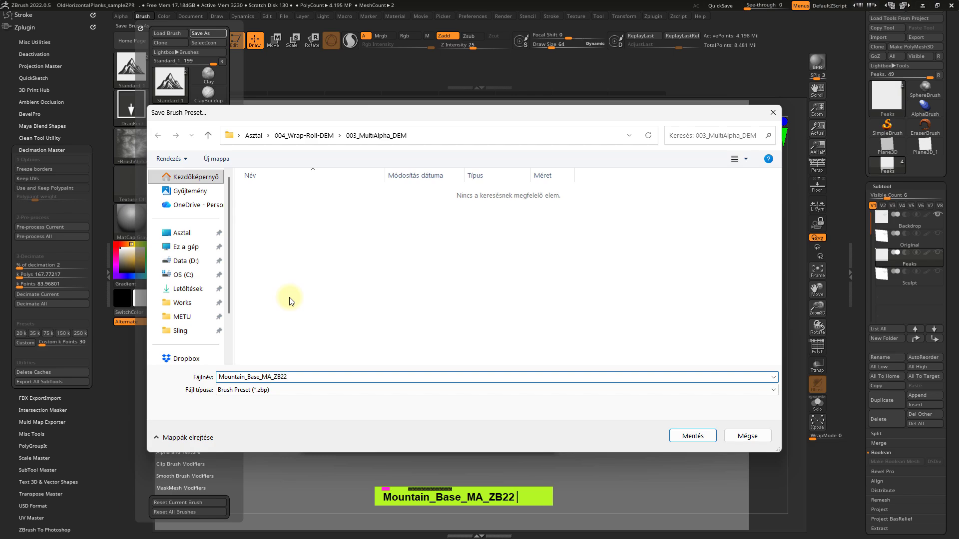
pyautogui.press('Return')
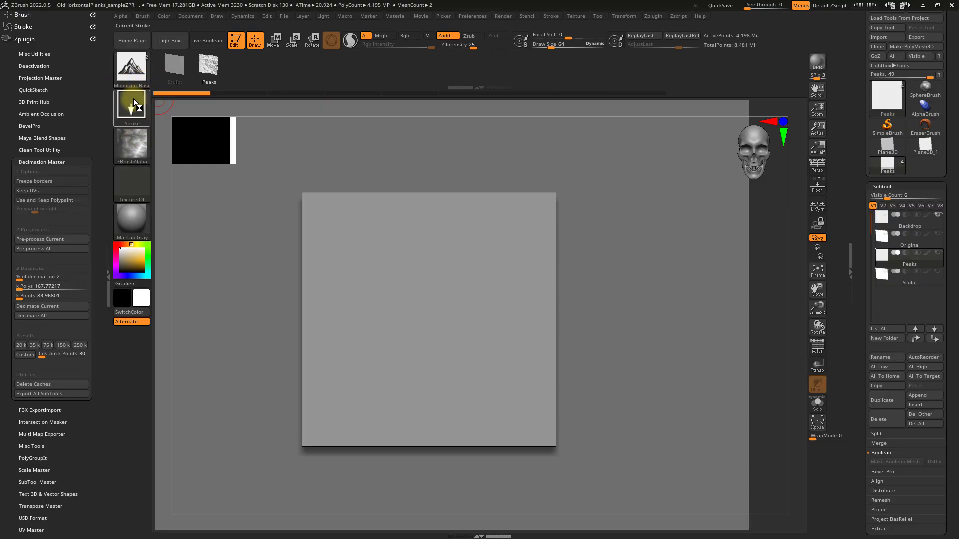
pyautogui.moveTo(130, 74)
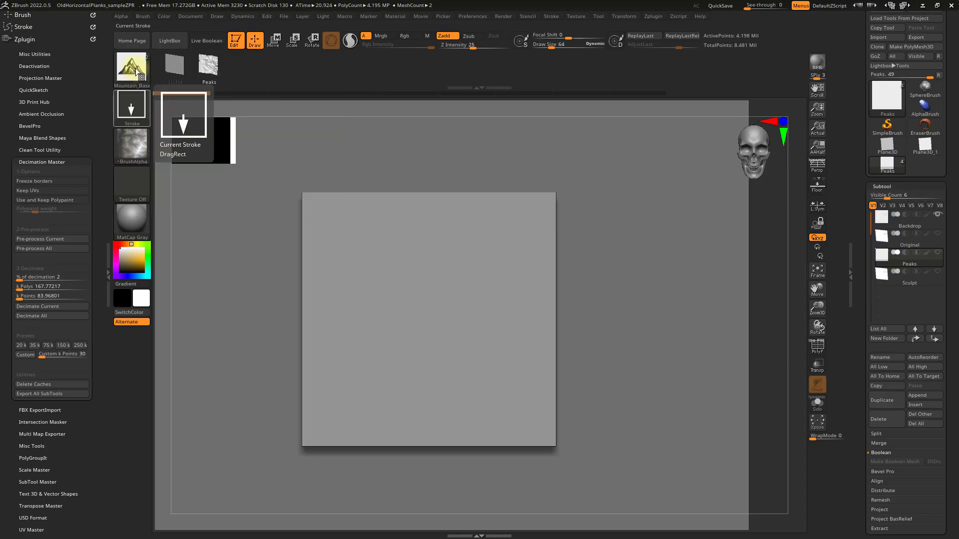
pyautogui.click(142, 15)
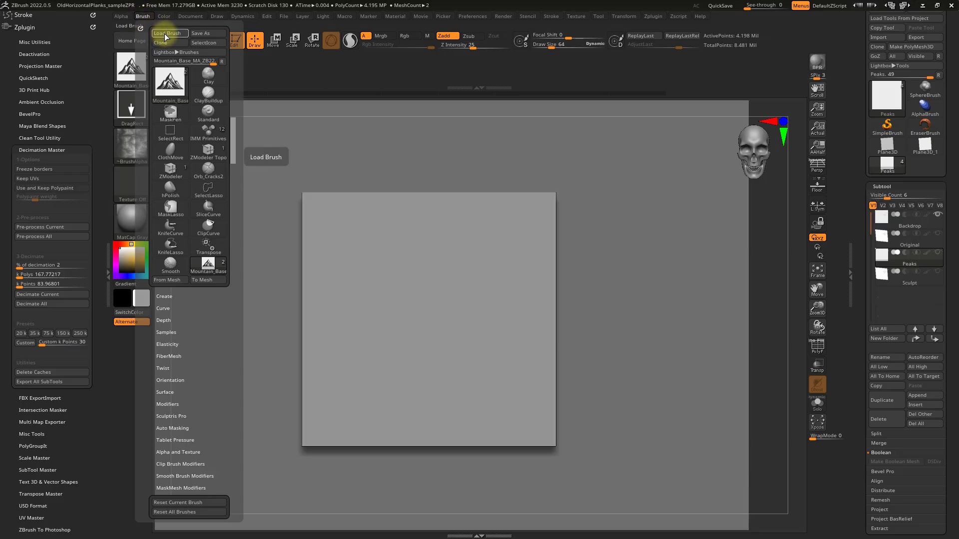
pyautogui.keyDown('alt'); pyautogui.click(200, 32); pyautogui.keyUp('alt')
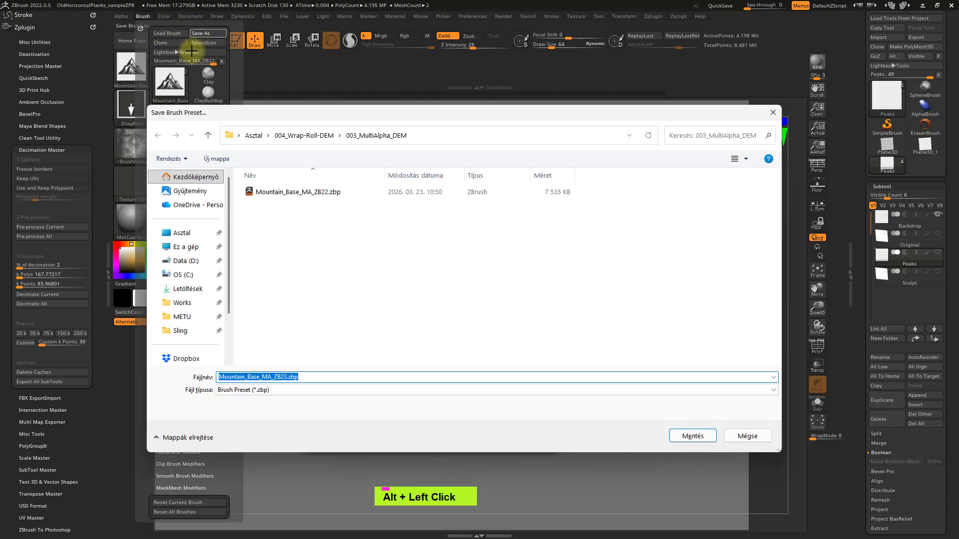
pyautogui.click(747, 436)
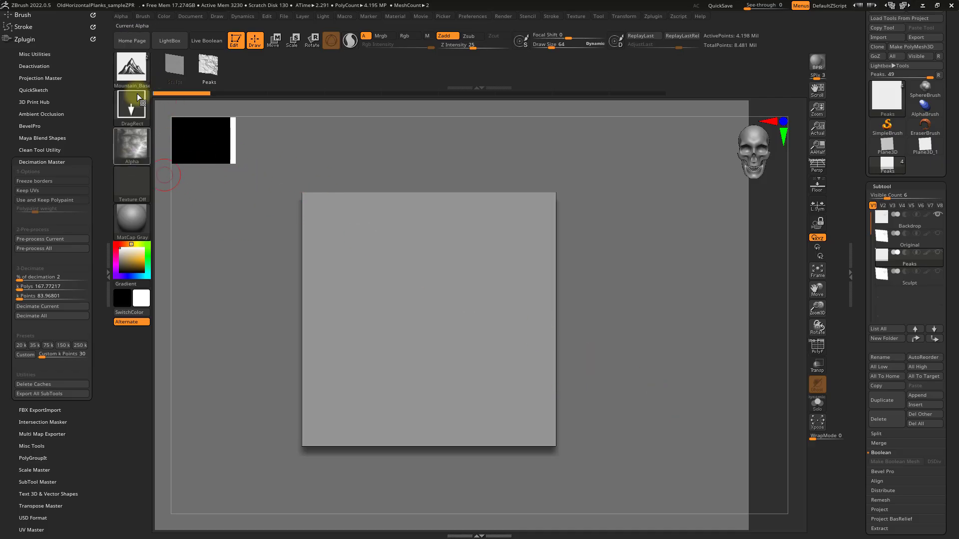
# Choose the mountain brush's Sculpt alpha, activate the Plane3D tool and inspect it at an angle with its wireframe shown
pyautogui.click(174, 64)
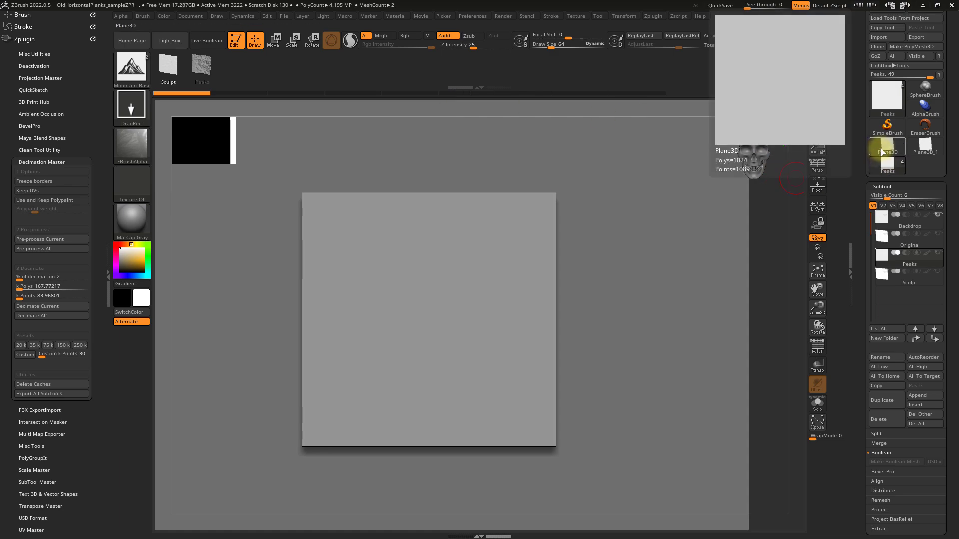
pyautogui.click(923, 146)
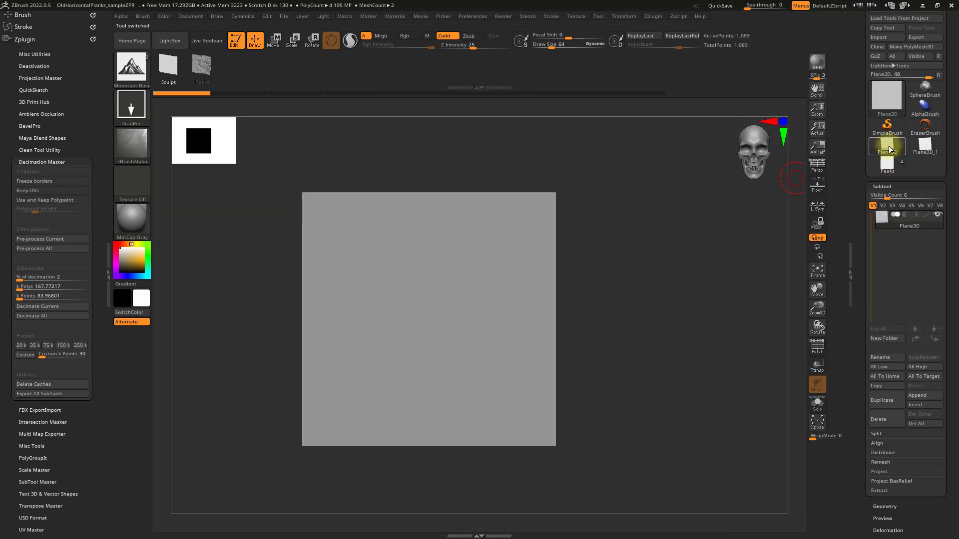
pyautogui.hotkey('shift', 'f')
pyautogui.moveTo(550, 295); pyautogui.dragTo(426, 263, button='right')
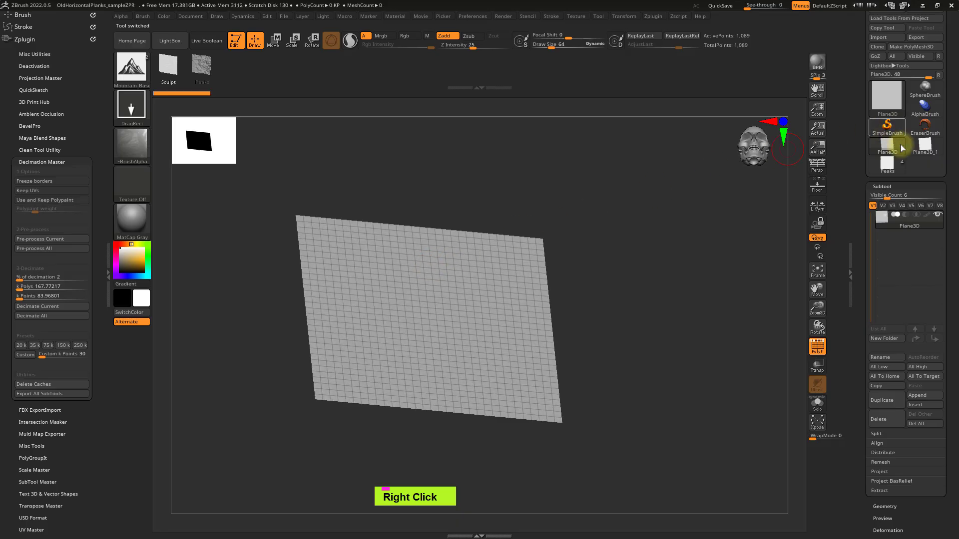
# Activate the Plane3D_1 tool and convert it to a PolyMesh3D
pyautogui.click(921, 151)
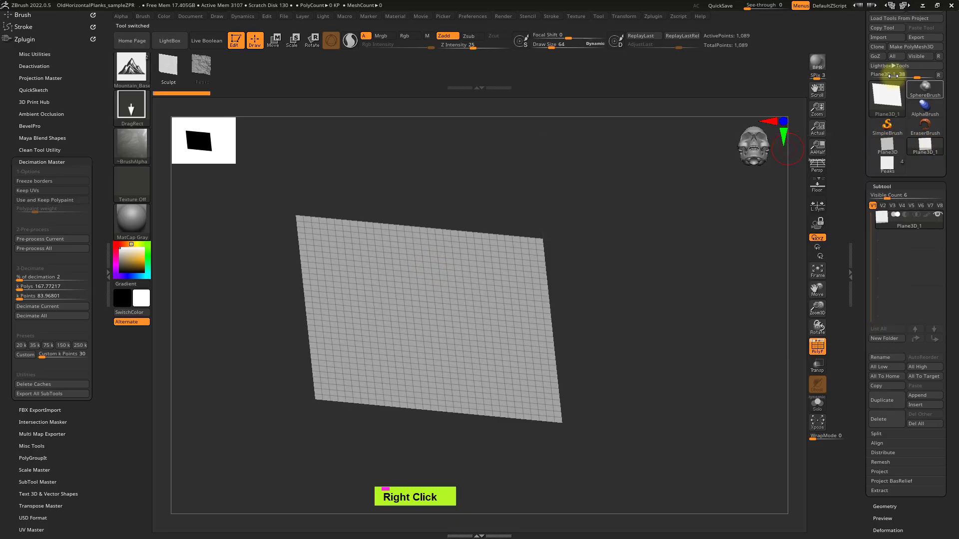
pyautogui.hotkey('shift', 'f')
pyautogui.hotkey('shift', 'f')
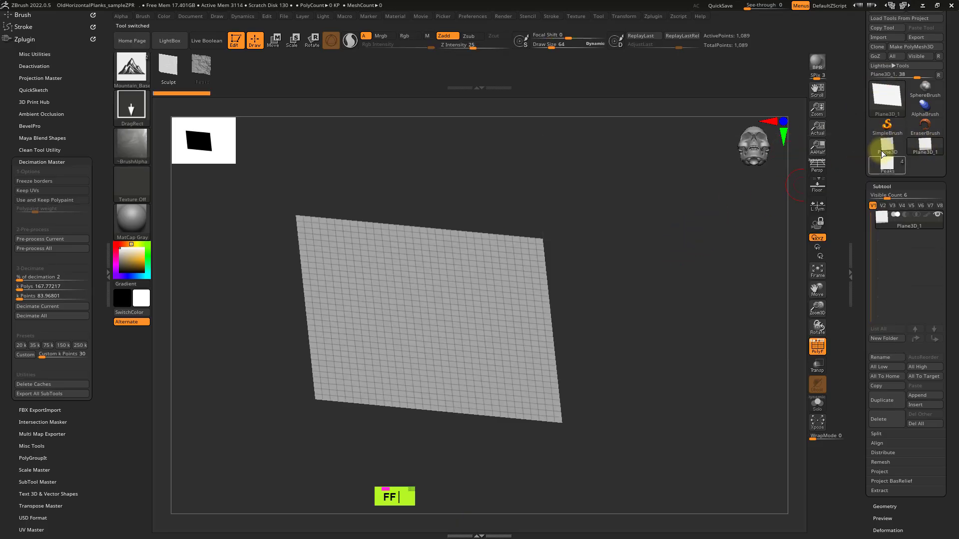
pyautogui.doubleClick(869, 77)
pyautogui.click(911, 47)
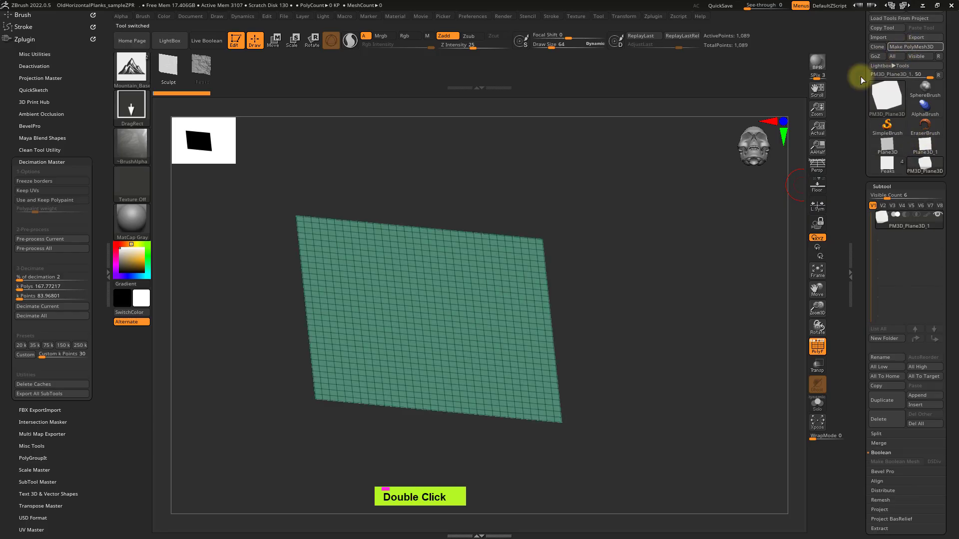
# Subdivide the plane polymesh repeatedly to about 4.19 million polygons and turn off its wireframe
pyautogui.moveTo(449, 321); pyautogui.dragTo(444, 269, button='right')
pyautogui.hotkey('ctrl', 'd')
pyautogui.hotkey('ctrl', 'd')
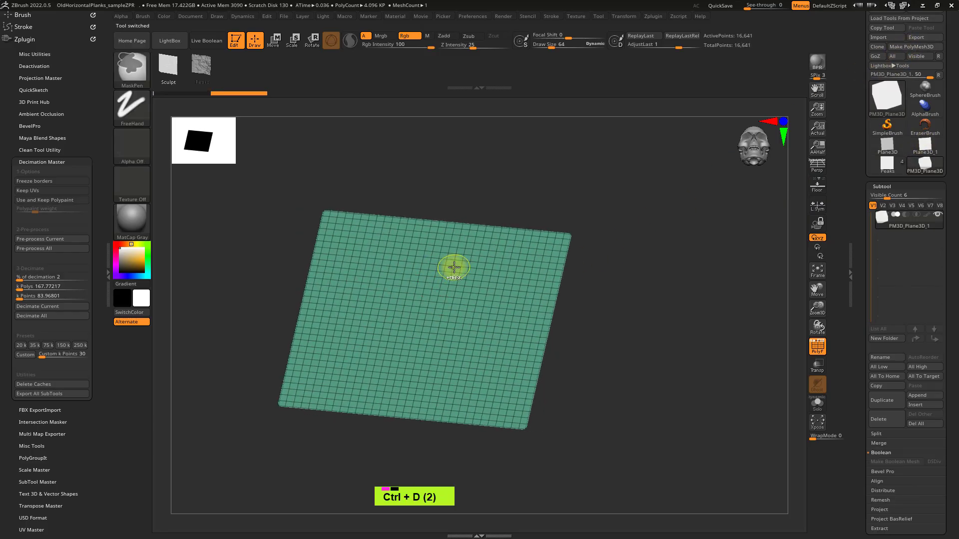
pyautogui.hotkey('shift', 'f')
pyautogui.hotkey('shift', 'f')
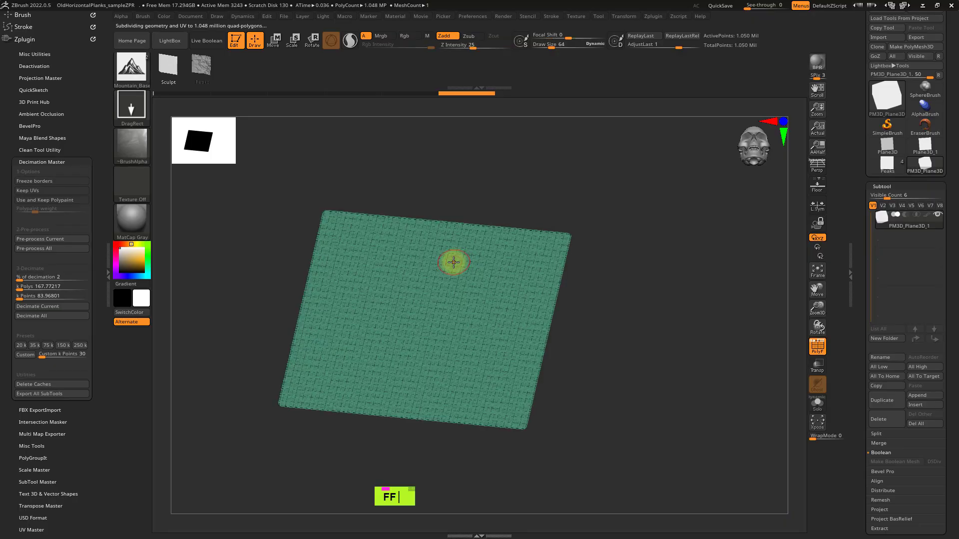
pyautogui.hotkey('ctrl', 'd')
pyautogui.hotkey('shift', 'f')
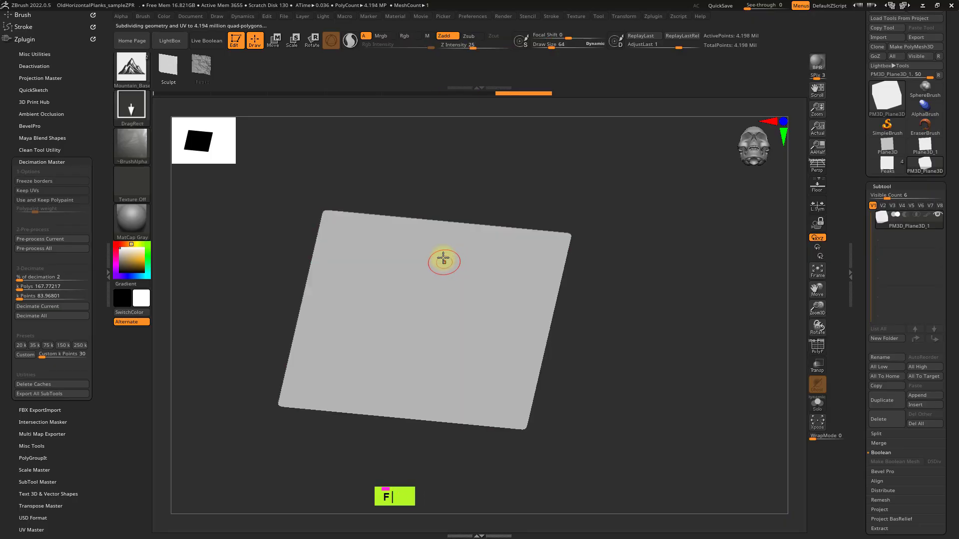
pyautogui.keyDown('ctrl'); pyautogui.moveTo(443, 259); pyautogui.dragTo(410, 212, button='right'); pyautogui.keyUp('ctrl')
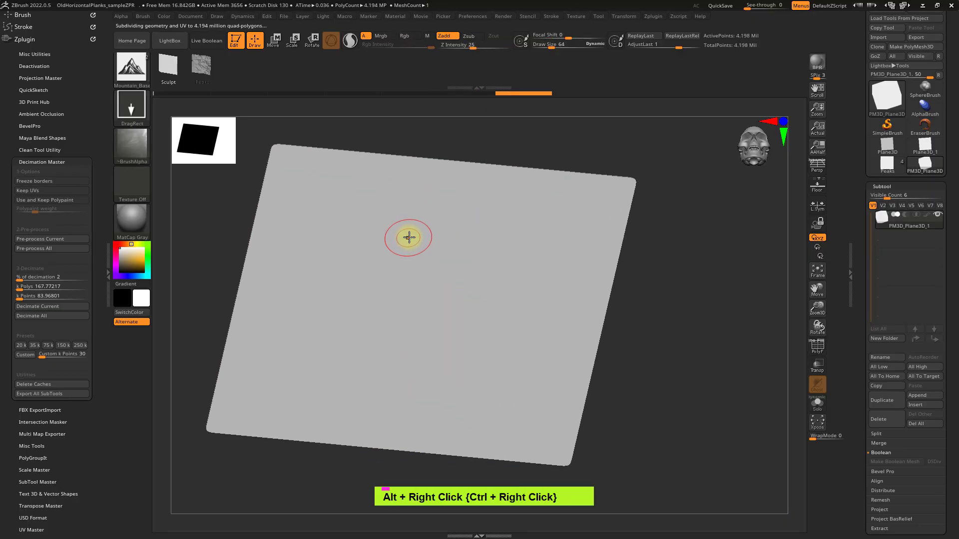
# Switch to the ClayBuildup brush with a draw size of about 215 and turn on perspective
pyautogui.press('b')
pyautogui.press('c')
pyautogui.press('b')
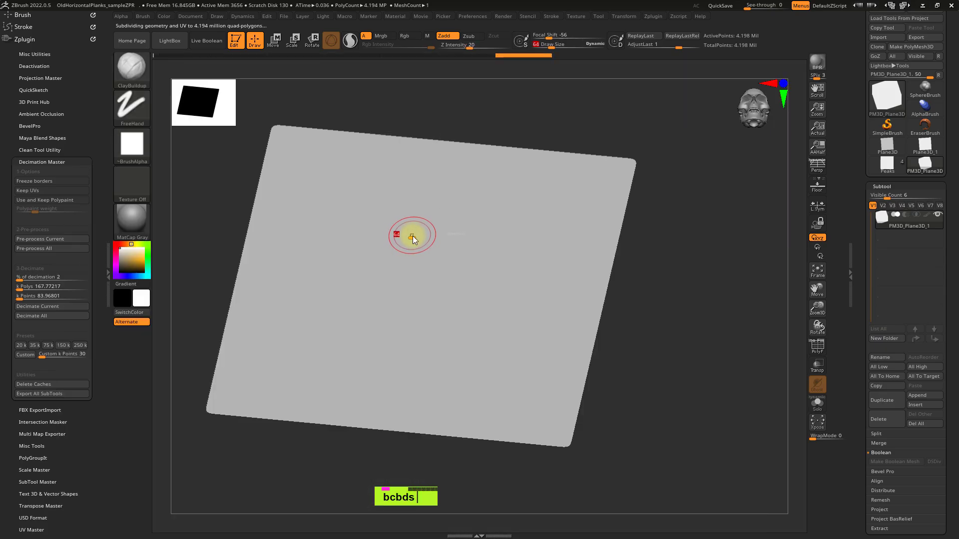
pyautogui.moveTo(413, 240)
pyautogui.mouseDown()
pyautogui.moveTo(433, 239)
pyautogui.moveTo(414, 244)
pyautogui.mouseUp()
pyautogui.press('s')
pyautogui.moveTo(423, 262)
pyautogui.keyDown('alt'); pyautogui.mouseDown(button='right')
pyautogui.moveTo(456, 276)
pyautogui.moveTo(456, 246)
pyautogui.mouseUp(button='right'); pyautogui.keyUp('alt')
pyautogui.press('p')
pyautogui.moveTo(441, 289); pyautogui.dragTo(448, 227, button='right')
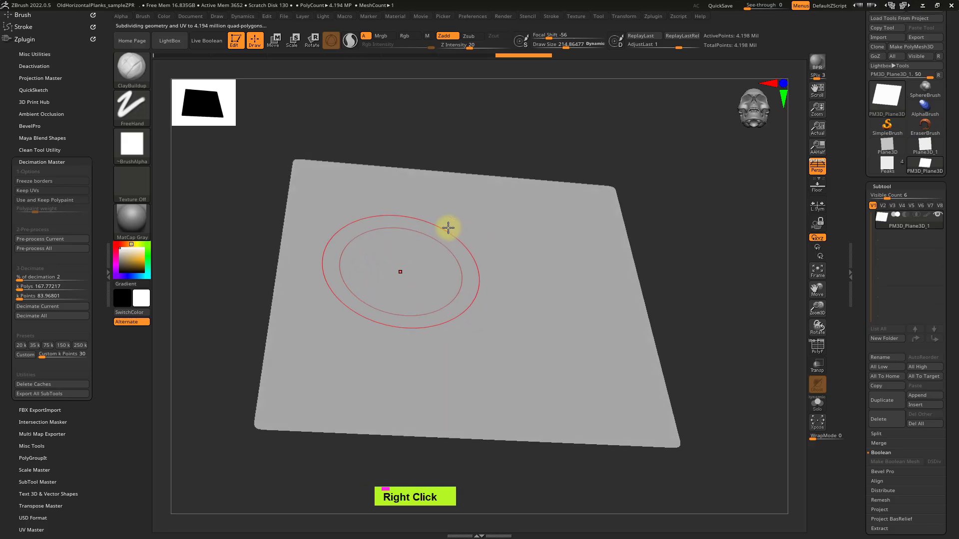
# Try rough ClayBuildup strokes on the plane, reduce the draw size to about 151, and undo the strokes
pyautogui.moveTo(372, 294)
pyautogui.mouseDown()
pyautogui.moveTo(397, 199)
pyautogui.moveTo(417, 289)
pyautogui.moveTo(446, 286)
pyautogui.mouseUp()
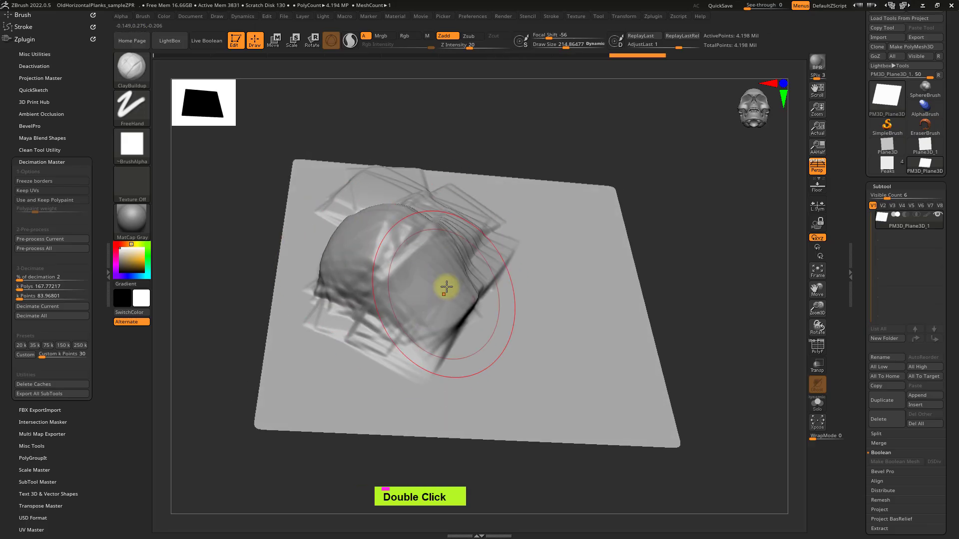
pyautogui.hotkey('ctrl', 'z')
pyautogui.hotkey('ctrl', 'z')
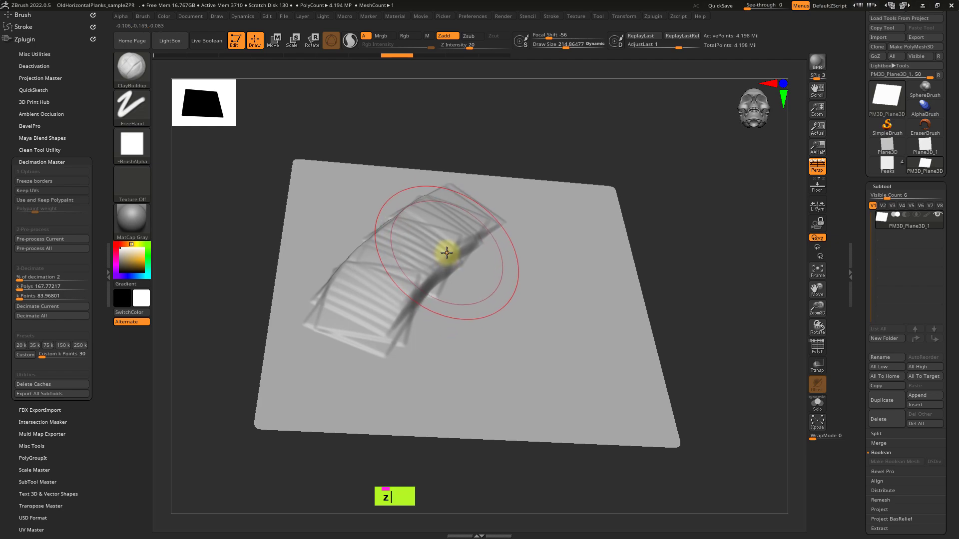
pyautogui.moveTo(494, 238)
pyautogui.keyDown('ctrl'); pyautogui.mouseDown(button='right')
pyautogui.moveTo(481, 206)
pyautogui.moveTo(430, 241)
pyautogui.mouseUp(button='right'); pyautogui.keyUp('ctrl')
pyautogui.press('s')
pyautogui.moveTo(421, 243); pyautogui.dragTo(415, 244)
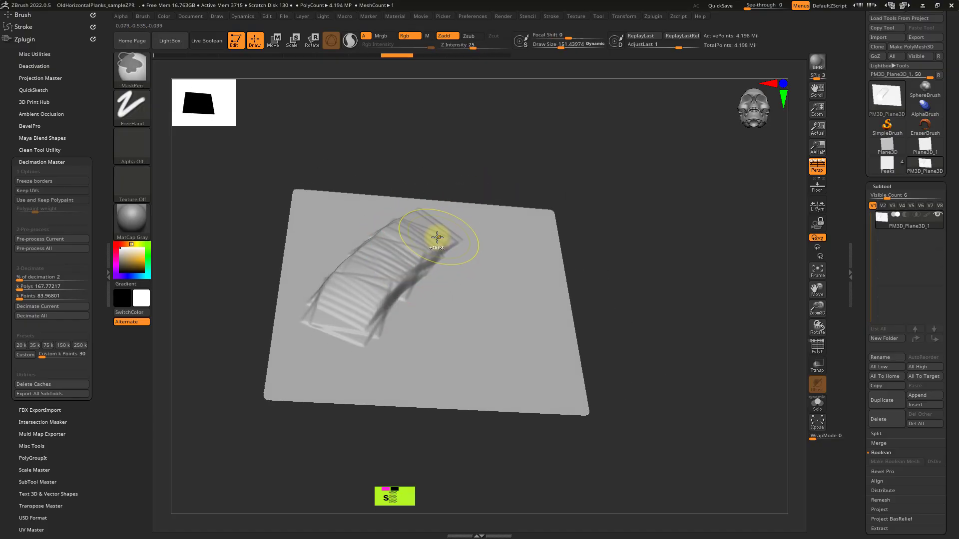
pyautogui.hotkey('ctrl', 'z')
pyautogui.moveTo(383, 253); pyautogui.dragTo(351, 274, button='right')
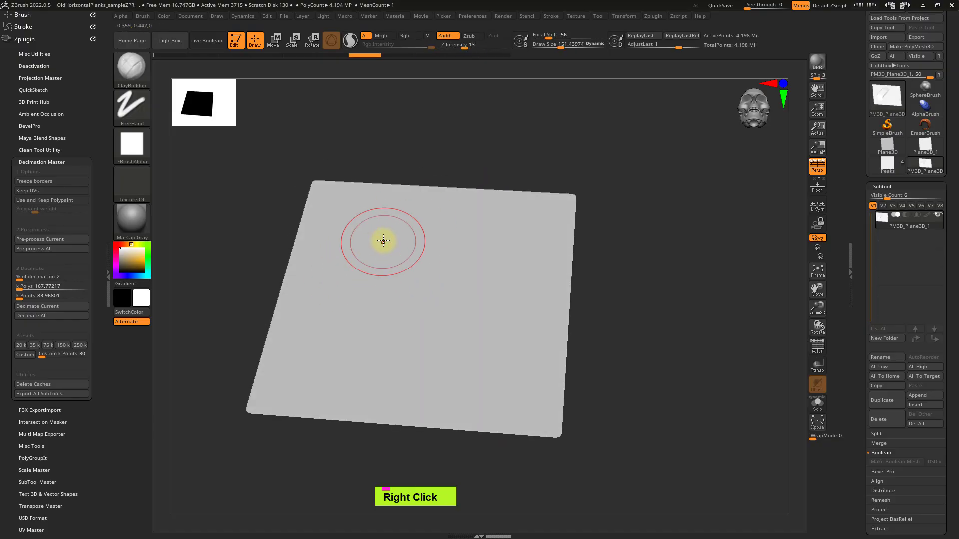
# Shape broad, shallow relief across the plane using the Move brush with a draw size of about 384
pyautogui.press('b')
pyautogui.press('m')
pyautogui.press('v')
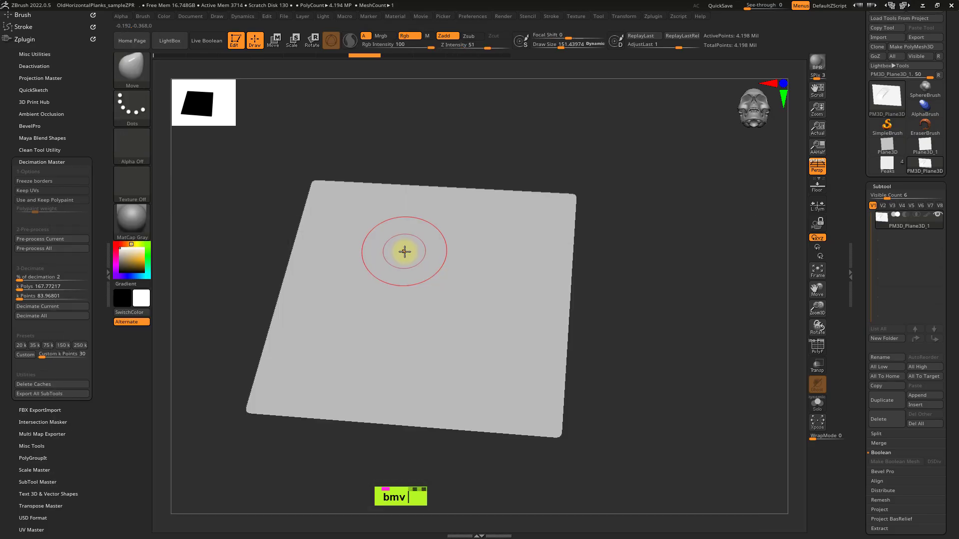
pyautogui.press('s')
pyautogui.moveTo(402, 250)
pyautogui.mouseDown()
pyautogui.moveTo(397, 244)
pyautogui.moveTo(411, 298)
pyautogui.moveTo(357, 330)
pyautogui.mouseUp()
pyautogui.moveTo(441, 317)
pyautogui.keyDown('alt'); pyautogui.mouseDown()
pyautogui.moveTo(475, 297)
pyautogui.moveTo(501, 252)
pyautogui.moveTo(465, 272)
pyautogui.mouseUp(); pyautogui.keyUp('alt')
# Reduce the Move brush's draw size and push the plane's surface into a smaller rise and a rounded hollow
pyautogui.press('s')
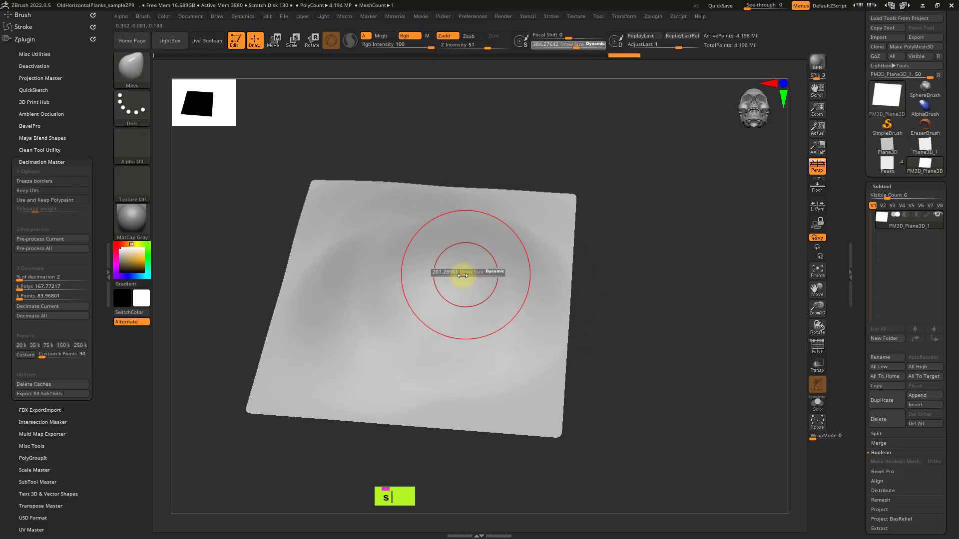
pyautogui.keyDown('alt'); pyautogui.moveTo(430, 336); pyautogui.dragTo(387, 324); pyautogui.keyUp('alt')
pyautogui.moveTo(454, 306)
pyautogui.mouseDown(button='right')
pyautogui.moveTo(454, 293)
pyautogui.moveTo(446, 319)
pyautogui.mouseUp(button='right')
pyautogui.moveTo(433, 331)
pyautogui.keyDown('alt'); pyautogui.mouseDown()
pyautogui.moveTo(412, 346)
pyautogui.moveTo(428, 306)
pyautogui.moveTo(403, 278)
pyautogui.mouseUp(); pyautogui.keyUp('alt')
pyautogui.keyDown('alt'); pyautogui.click(397, 354); pyautogui.keyUp('alt')
# Build up overlapping ridges over the rise and around the hollow with ClayBuildup at draw size about 86 and Z Intensity 5
pyautogui.press('b')
pyautogui.press('c')
pyautogui.press('b')
pyautogui.press('s')
pyautogui.moveTo(402, 280)
pyautogui.mouseDown(button='right')
pyautogui.moveTo(381, 317)
pyautogui.moveTo(387, 304)
pyautogui.mouseUp(button='right')
pyautogui.press('s')
pyautogui.moveTo(387, 304)
pyautogui.mouseDown()
pyautogui.moveTo(379, 321)
pyautogui.moveTo(399, 297)
pyautogui.moveTo(375, 335)
pyautogui.moveTo(359, 315)
pyautogui.moveTo(382, 277)
pyautogui.mouseUp()
pyautogui.press('u')
pyautogui.moveTo(310, 341)
pyautogui.mouseDown()
pyautogui.moveTo(338, 341)
pyautogui.moveTo(349, 295)
pyautogui.moveTo(376, 281)
pyautogui.mouseUp()
pyautogui.moveTo(410, 287)
pyautogui.mouseDown(button='right')
pyautogui.moveTo(396, 308)
pyautogui.moveTo(382, 295)
pyautogui.mouseUp(button='right')
pyautogui.moveTo(374, 257); pyautogui.dragTo(336, 255)
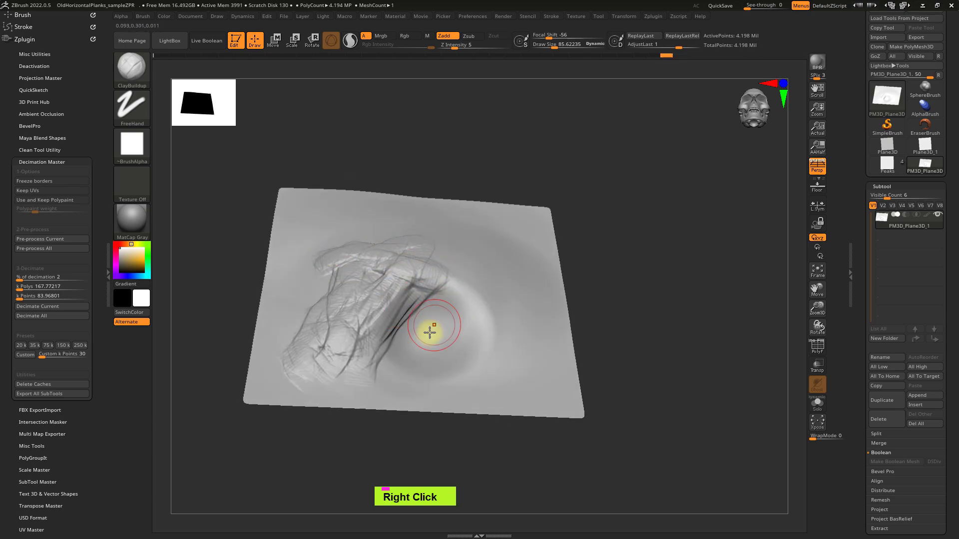
pyautogui.moveTo(430, 332)
pyautogui.keyDown('alt'); pyautogui.mouseDown()
pyautogui.moveTo(416, 330)
pyautogui.moveTo(464, 301)
pyautogui.moveTo(452, 281)
pyautogui.mouseUp(); pyautogui.keyUp('alt')
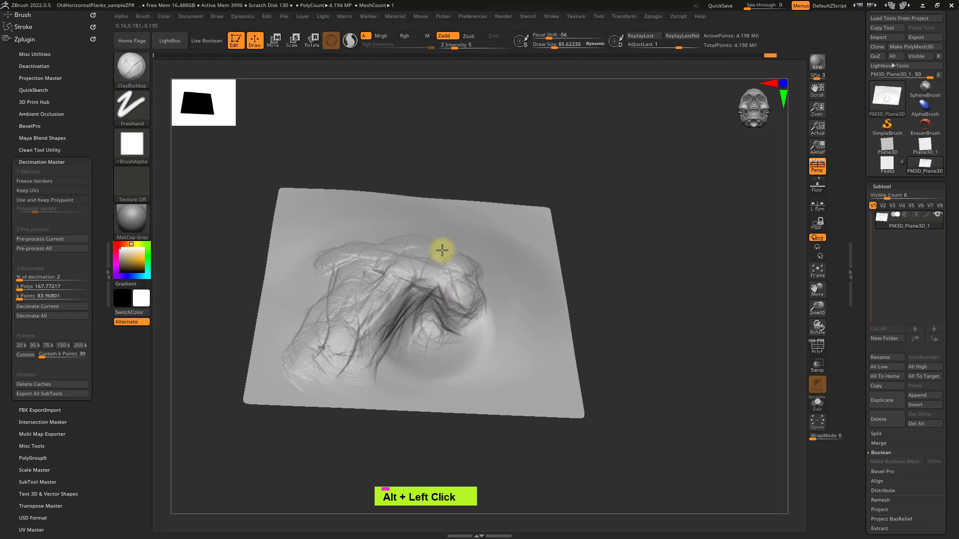
# Extend the ClayBuildup ridges down the hill's right side and across the front of the plane, carving inward in places
pyautogui.moveTo(442, 250); pyautogui.dragTo(460, 255, button='right')
pyautogui.moveTo(504, 277); pyautogui.dragTo(512, 304, button='right')
pyautogui.rightClick(484, 322)
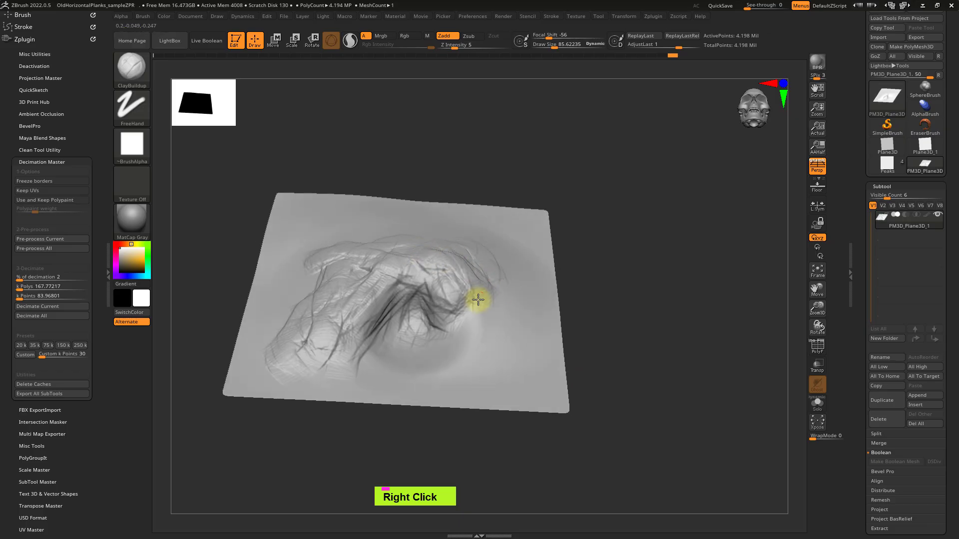
pyautogui.moveTo(476, 323); pyautogui.dragTo(483, 304)
pyautogui.moveTo(483, 304)
pyautogui.mouseDown(button='right')
pyautogui.moveTo(473, 270)
pyautogui.moveTo(387, 360)
pyautogui.mouseUp(button='right')
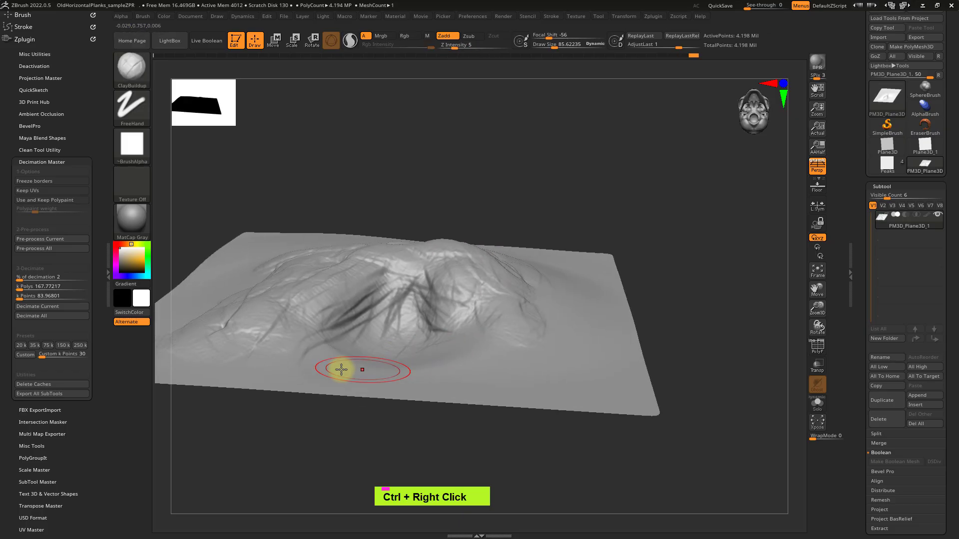
pyautogui.moveTo(327, 346)
pyautogui.keyDown('alt'); pyautogui.mouseDown()
pyautogui.moveTo(356, 367)
pyautogui.moveTo(384, 363)
pyautogui.moveTo(395, 386)
pyautogui.mouseUp(); pyautogui.keyUp('alt')
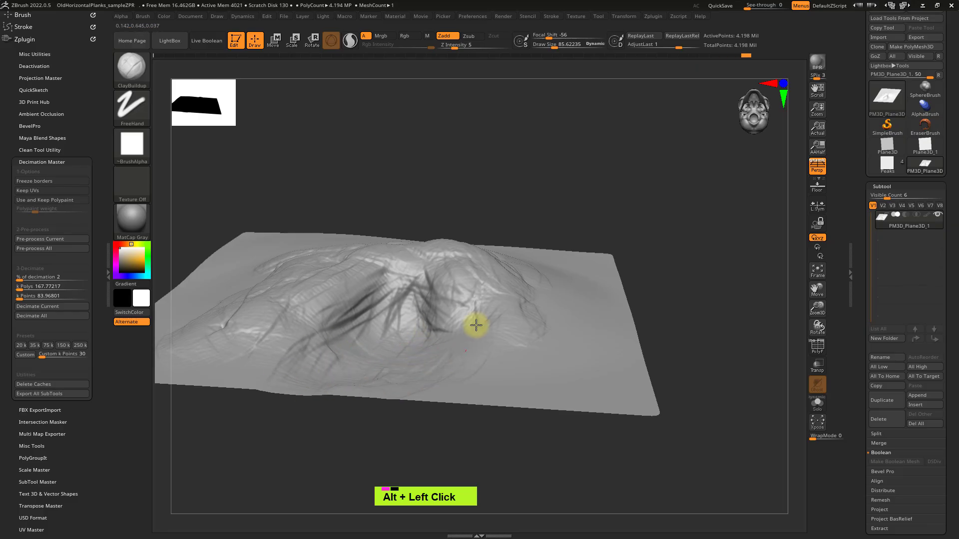
pyautogui.moveTo(476, 325)
pyautogui.keyDown('alt'); pyautogui.mouseDown()
pyautogui.moveTo(477, 352)
pyautogui.moveTo(513, 366)
pyautogui.moveTo(516, 384)
pyautogui.mouseUp(); pyautogui.keyUp('alt')
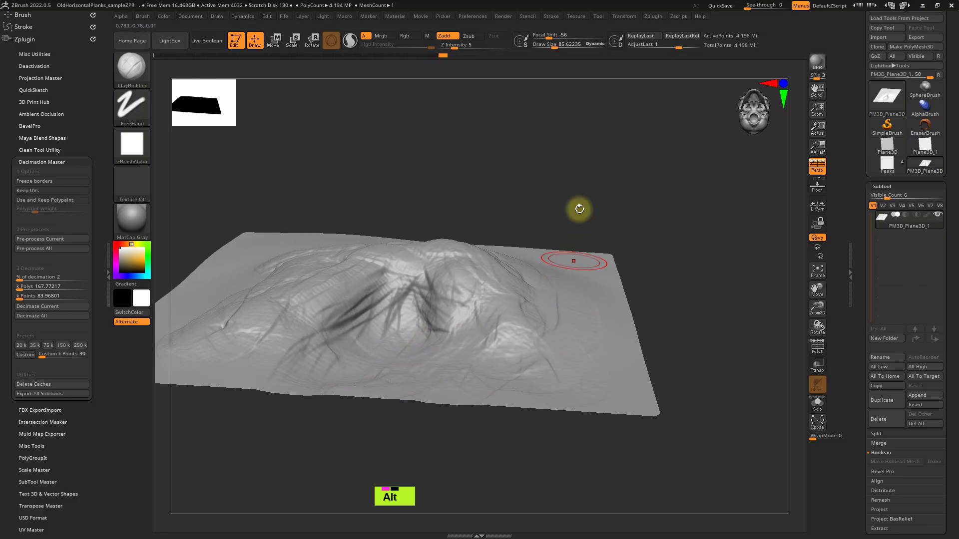
# Set the ClayBuildup draw size to about 90 and layer crossing ridges over the hill's back and left slopes
pyautogui.moveTo(489, 256)
pyautogui.mouseDown(button='right')
pyautogui.moveTo(499, 291)
pyautogui.moveTo(477, 244)
pyautogui.mouseUp(button='right')
pyautogui.press('s')
pyautogui.moveTo(378, 184)
pyautogui.mouseDown()
pyautogui.moveTo(445, 156)
pyautogui.moveTo(445, 199)
pyautogui.moveTo(255, 188)
pyautogui.moveTo(341, 274)
pyautogui.mouseUp()
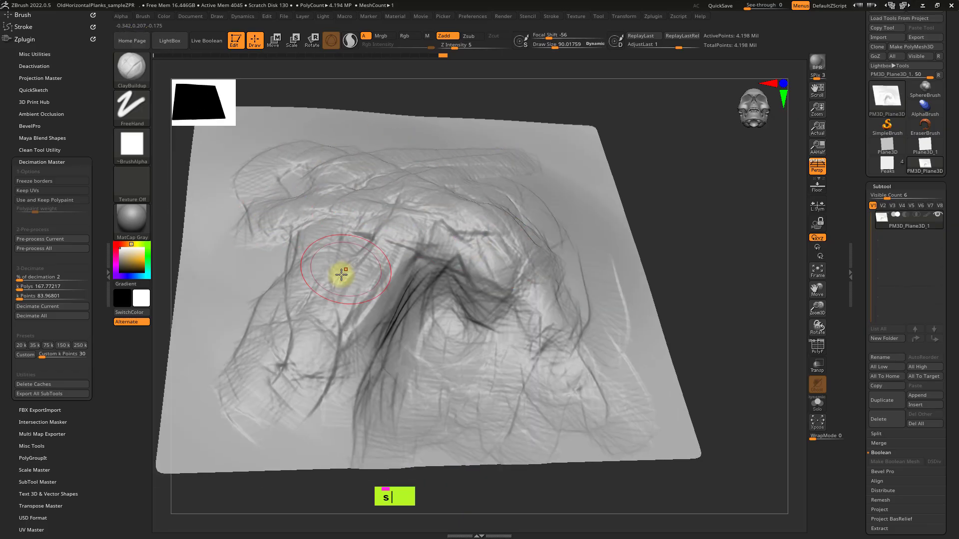
pyautogui.moveTo(341, 274); pyautogui.dragTo(347, 228, button='right')
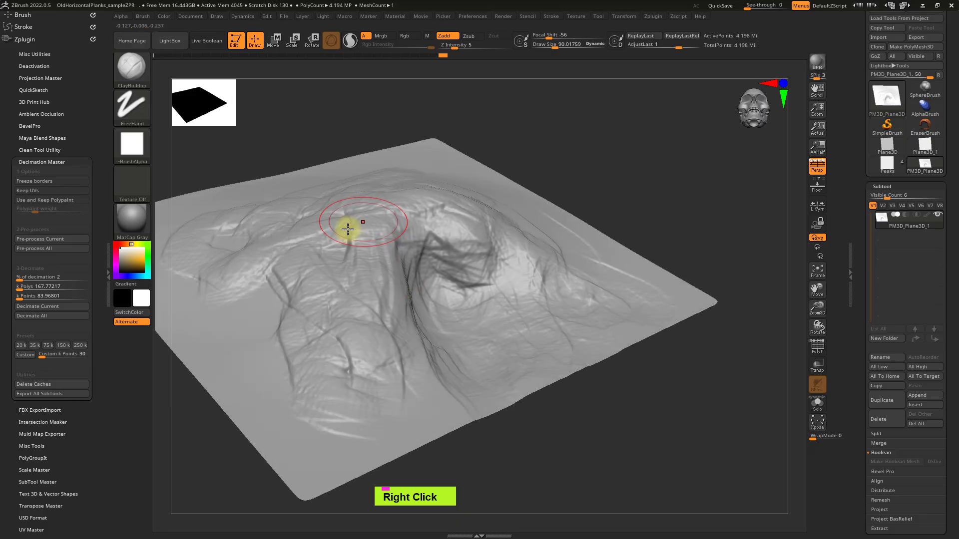
pyautogui.moveTo(398, 312); pyautogui.dragTo(484, 302, button='right')
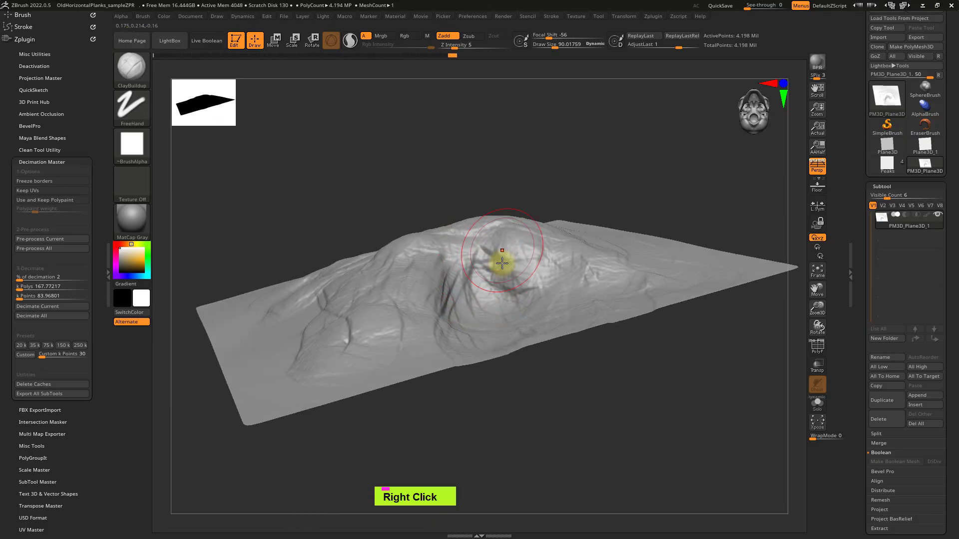
pyautogui.moveTo(501, 259); pyautogui.dragTo(456, 254, button='right')
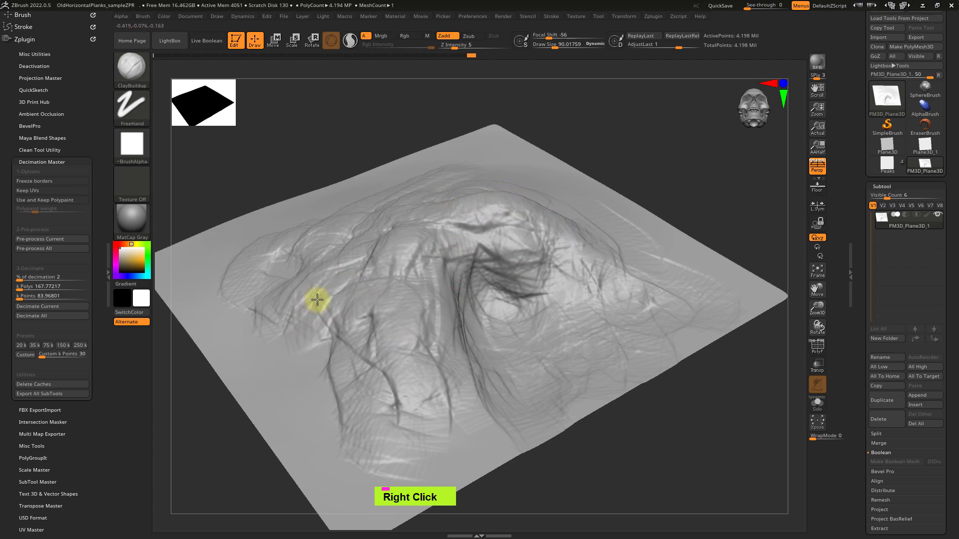
pyautogui.moveTo(338, 355); pyautogui.dragTo(402, 245, button='right')
pyautogui.moveTo(402, 245); pyautogui.dragTo(492, 327, button='right')
pyautogui.keyDown('alt'); pyautogui.moveTo(491, 327); pyautogui.dragTo(458, 298, button='right'); pyautogui.keyUp('alt')
pyautogui.moveTo(490, 222); pyautogui.dragTo(450, 224, button='right')
pyautogui.keyDown('alt'); pyautogui.moveTo(450, 224); pyautogui.dragTo(493, 167, button='right'); pyautogui.keyUp('alt')
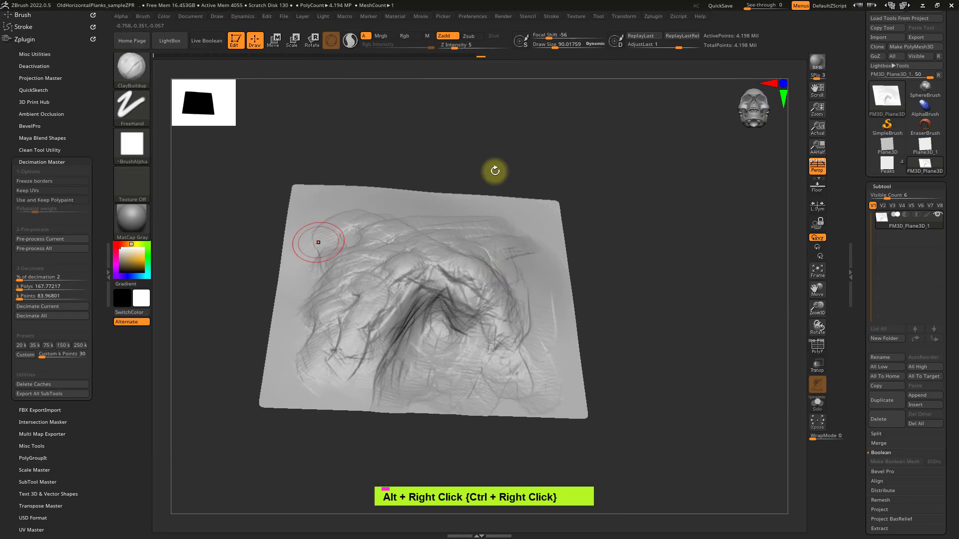
# Load the MalletFast2 brush from the Mallet brush folder and set draw size to about 175 and Z Intensity to 6
pyautogui.press(',')
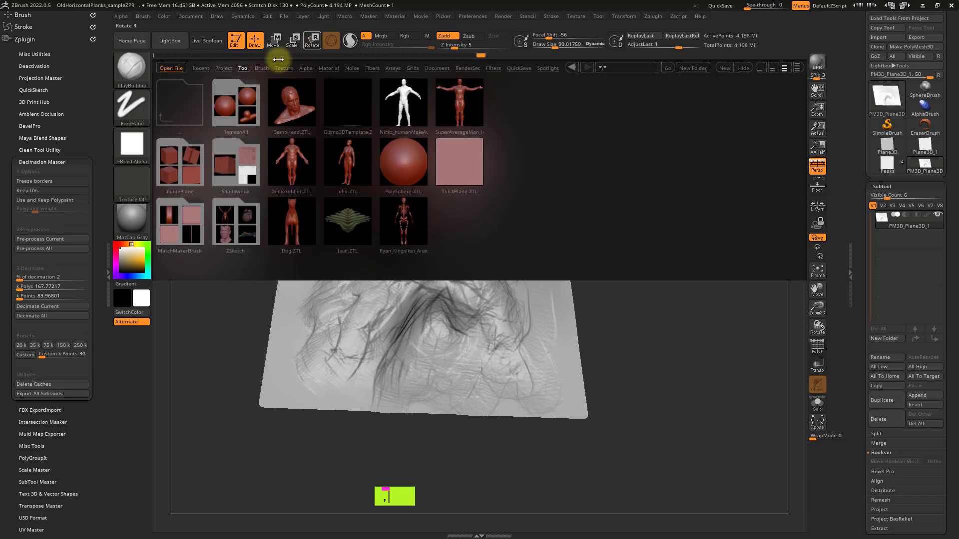
pyautogui.click(261, 69)
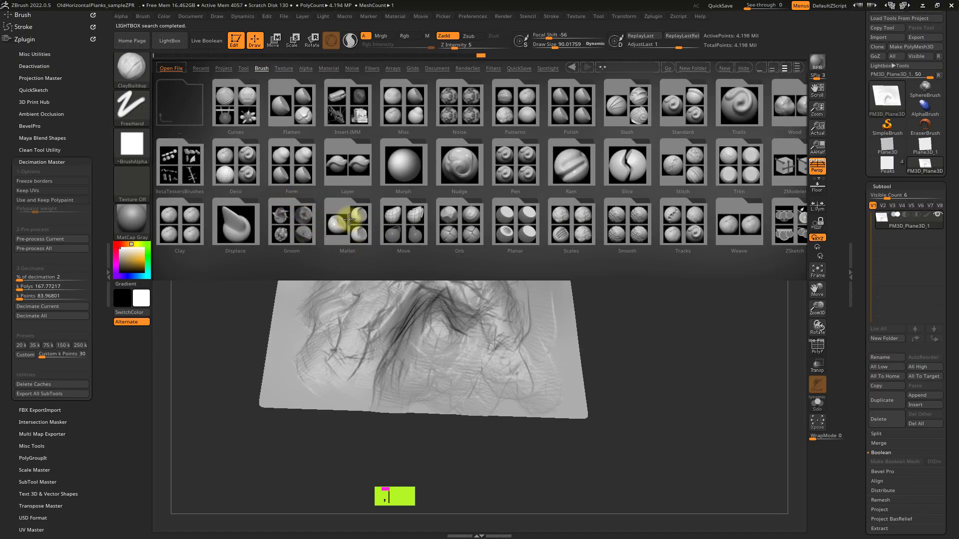
pyautogui.doubleClick(349, 219)
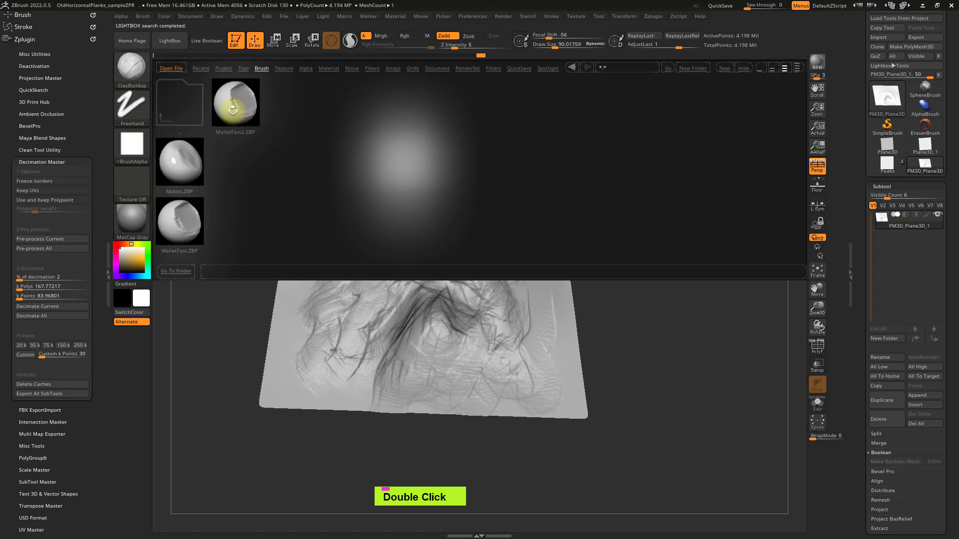
pyautogui.doubleClick(232, 110)
pyautogui.press('s')
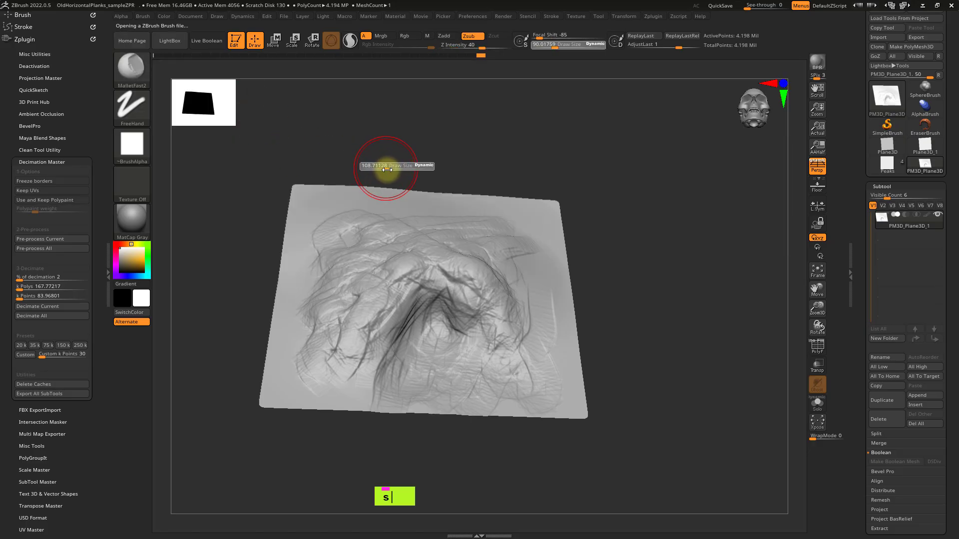
pyautogui.moveTo(387, 169); pyautogui.dragTo(394, 169)
pyautogui.moveTo(479, 44); pyautogui.dragTo(457, 48)
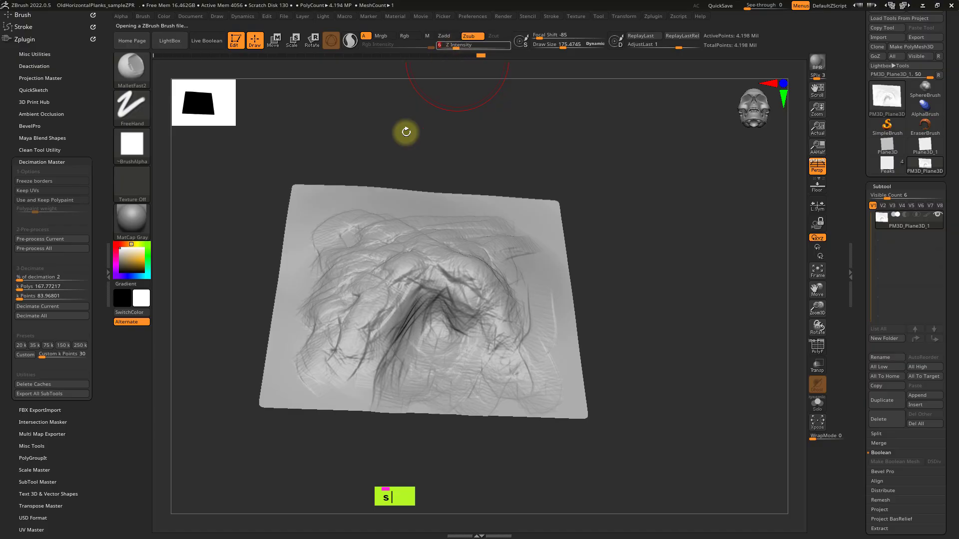
# Chip the plane's back-left area with MalletFast2 strokes and reduce the draw size to about 69
pyautogui.moveTo(315, 258); pyautogui.dragTo(305, 279)
pyautogui.moveTo(315, 218); pyautogui.dragTo(302, 321)
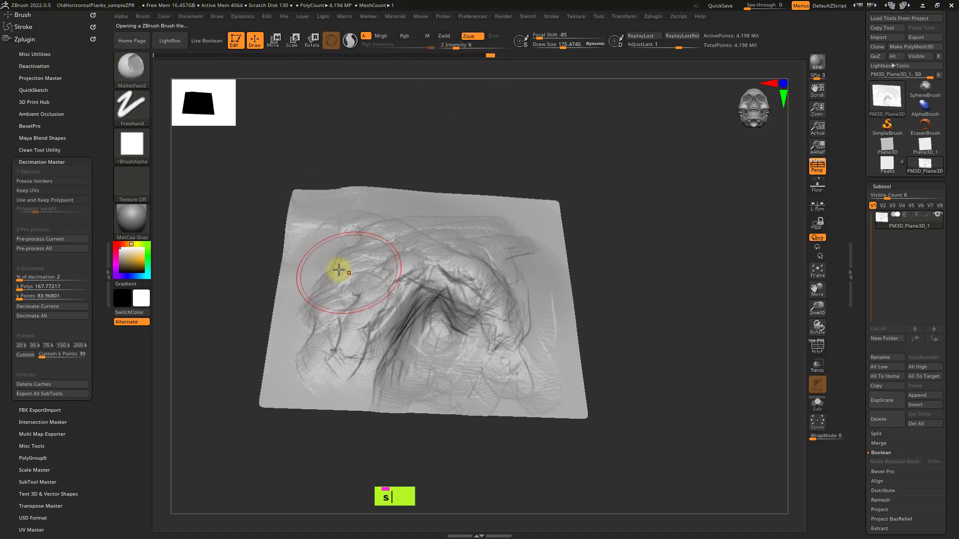
pyautogui.moveTo(338, 270); pyautogui.dragTo(307, 312)
pyautogui.press('s')
pyautogui.press('s')
pyautogui.moveTo(341, 282); pyautogui.dragTo(330, 283)
pyautogui.moveTo(332, 284); pyautogui.dragTo(336, 268)
# Switch the MalletFast2 stroke type to Spray and undo the heavy test strokes made down the plane's left side
pyautogui.click(139, 114)
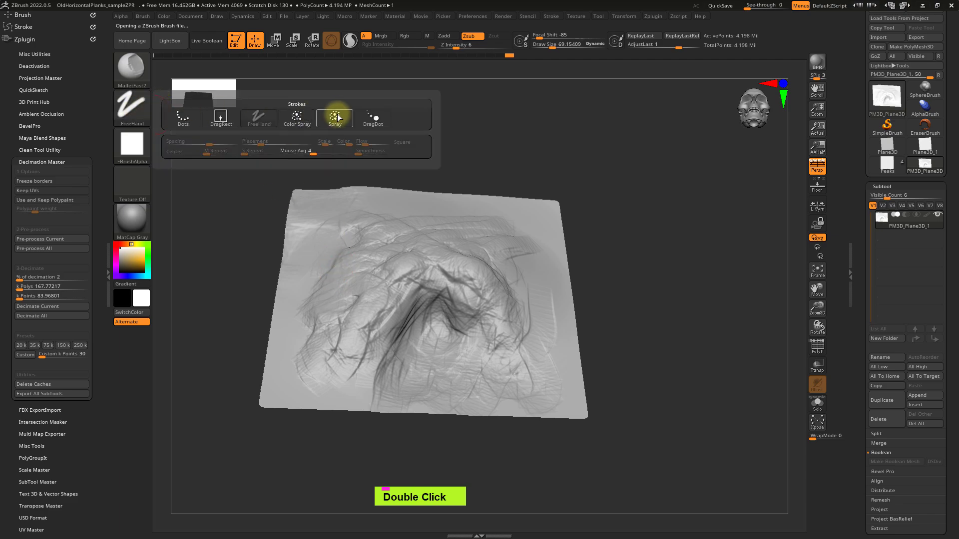
pyautogui.click(338, 117)
pyautogui.moveTo(336, 240)
pyautogui.mouseDown()
pyautogui.moveTo(306, 264)
pyautogui.moveTo(306, 366)
pyautogui.mouseUp()
pyautogui.moveTo(306, 366)
pyautogui.mouseDown(button='right')
pyautogui.moveTo(370, 302)
pyautogui.moveTo(406, 226)
pyautogui.mouseUp(button='right')
pyautogui.press('ctrl')
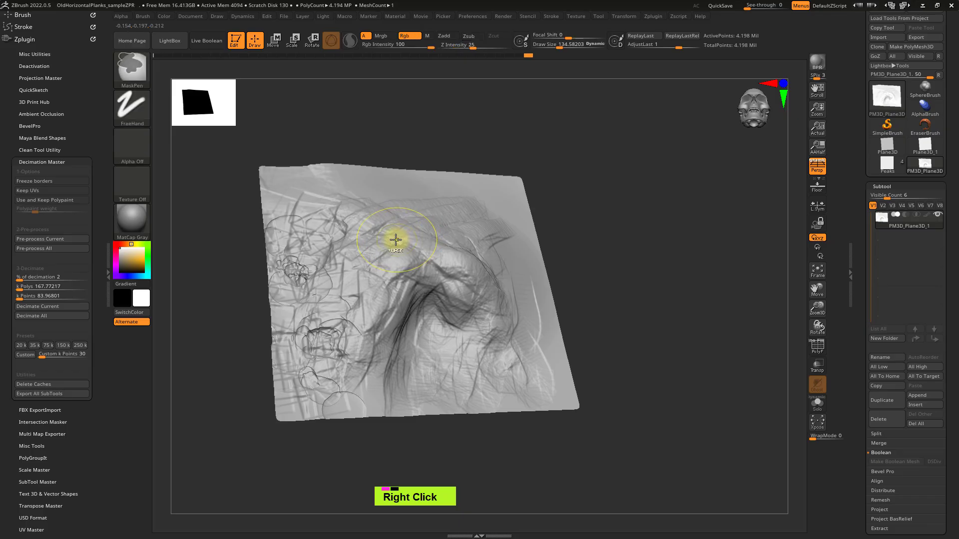
pyautogui.hotkey('ctrl', 'z')
pyautogui.hotkey('ctrl', 'z')
pyautogui.hotkey('ctrl', 'z')
pyautogui.hotkey('ctrl', 'z')
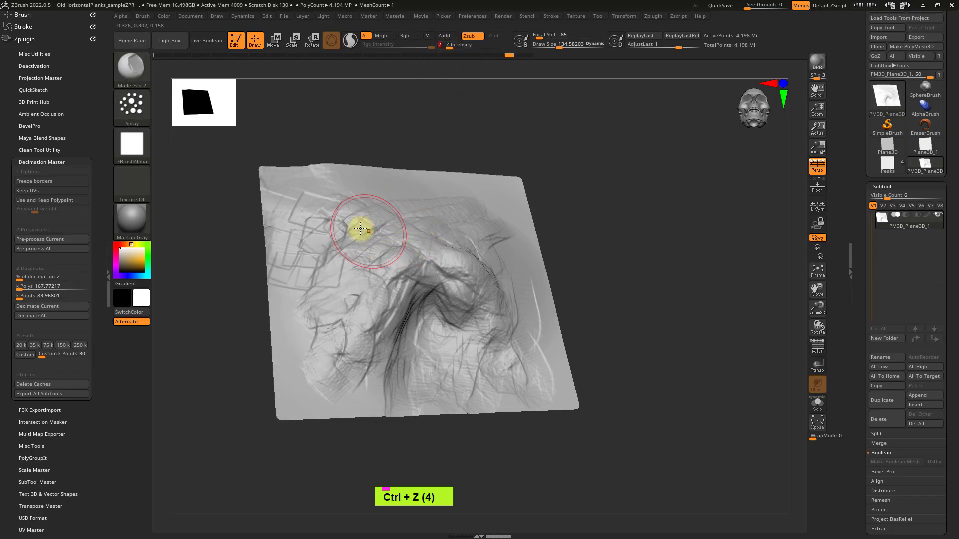
# Spray rocky texture around the terrain with MalletFast2 at Z Intensity 2 and draw size about 135, smoothing the harsh marks
pyautogui.moveTo(361, 196)
pyautogui.mouseDown()
pyautogui.moveTo(392, 188)
pyautogui.moveTo(493, 197)
pyautogui.moveTo(488, 223)
pyautogui.mouseUp()
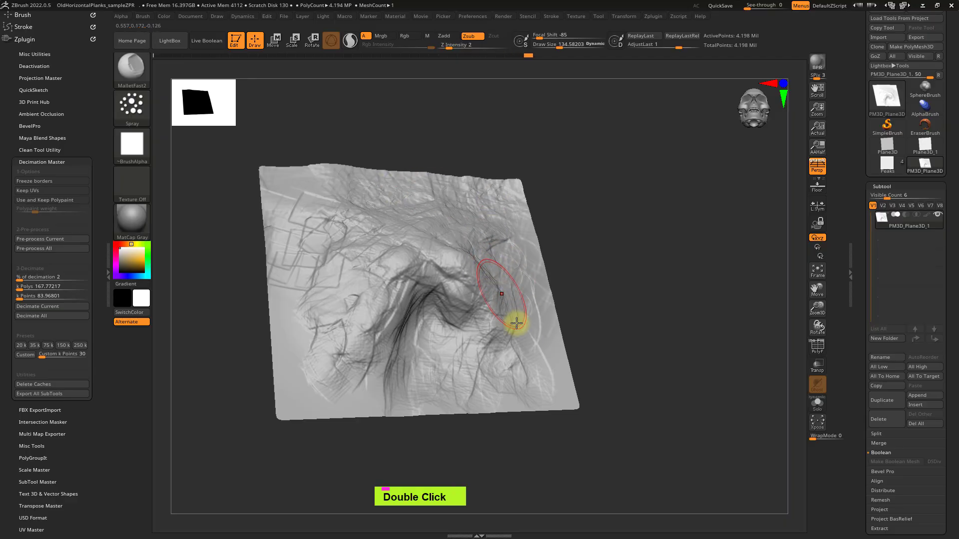
pyautogui.moveTo(516, 323)
pyautogui.mouseDown()
pyautogui.moveTo(514, 368)
pyautogui.moveTo(355, 278)
pyautogui.moveTo(310, 334)
pyautogui.moveTo(348, 388)
pyautogui.mouseUp()
pyautogui.moveTo(370, 312); pyautogui.dragTo(348, 327, button='right')
pyautogui.moveTo(348, 328)
pyautogui.keyDown('shift'); pyautogui.mouseDown()
pyautogui.moveTo(348, 253)
pyautogui.moveTo(361, 254)
pyautogui.mouseUp(); pyautogui.keyUp('shift')
pyautogui.moveTo(426, 235); pyautogui.dragTo(424, 199, button='right')
pyautogui.keyDown('alt'); pyautogui.moveTo(437, 246); pyautogui.dragTo(411, 290, button='right'); pyautogui.keyUp('alt')
pyautogui.moveTo(351, 312); pyautogui.dragTo(354, 342, button='right')
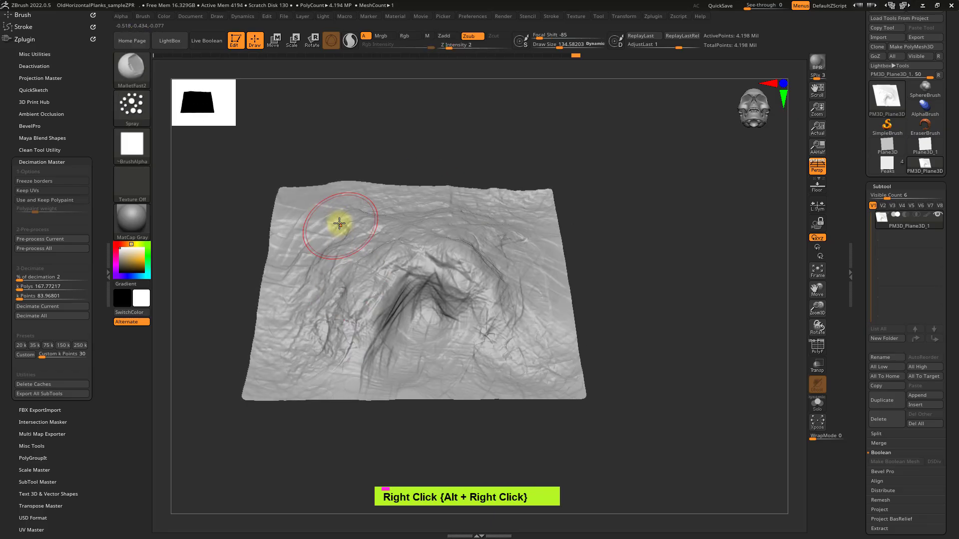
pyautogui.moveTo(321, 208); pyautogui.dragTo(362, 224)
pyautogui.keyDown('alt'); pyautogui.moveTo(381, 221); pyautogui.dragTo(327, 225, button='right'); pyautogui.keyUp('alt')
pyautogui.moveTo(330, 259); pyautogui.dragTo(317, 207, button='right')
pyautogui.moveTo(312, 231)
pyautogui.keyDown('alt'); pyautogui.mouseDown(button='right')
pyautogui.moveTo(370, 235)
pyautogui.moveTo(301, 240)
pyautogui.mouseUp(button='right'); pyautogui.keyUp('alt')
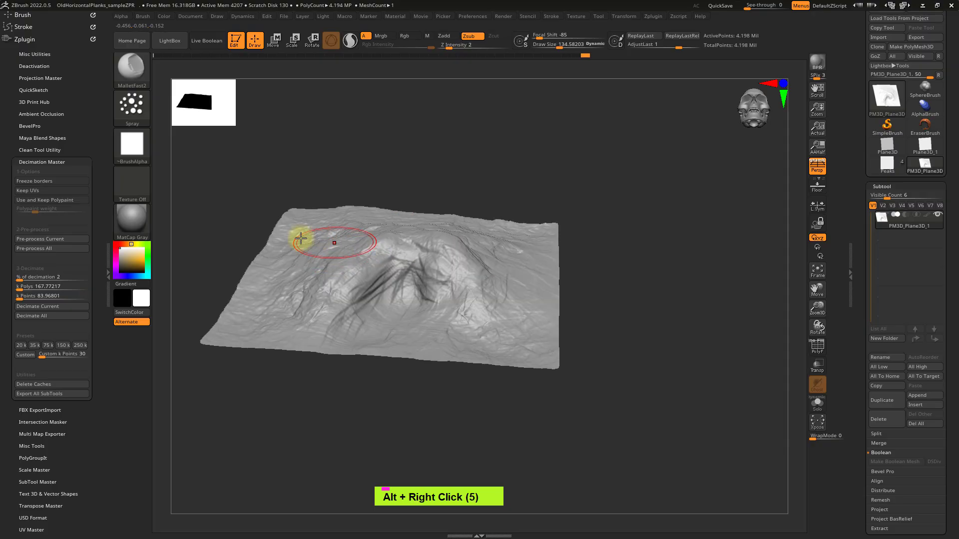
# Switch to the custom mountain brush, undo the first test stamp, and set Z Intensity to 66
pyautogui.click(145, 16)
pyautogui.click(205, 260)
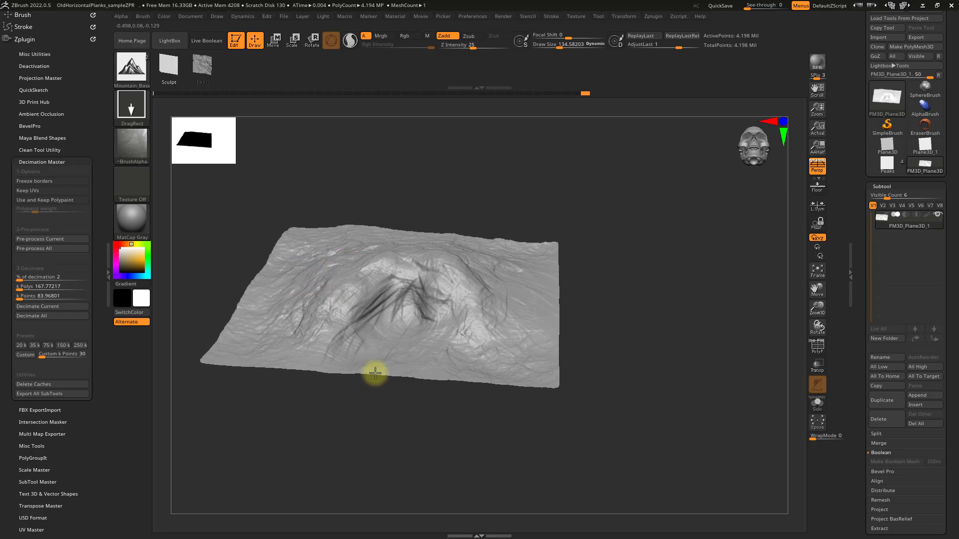
pyautogui.press('ctrl')
pyautogui.hotkey('ctrl', 'z')
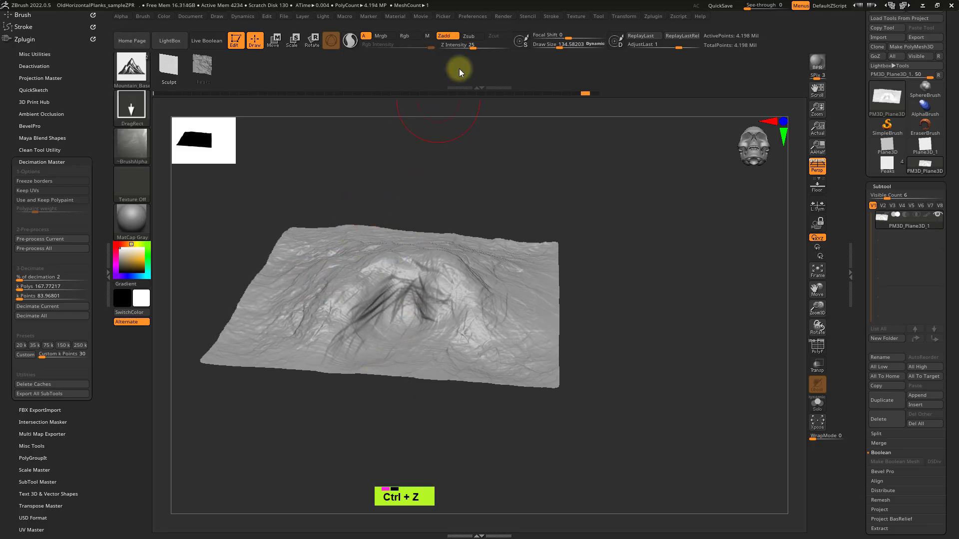
pyautogui.click(494, 45)
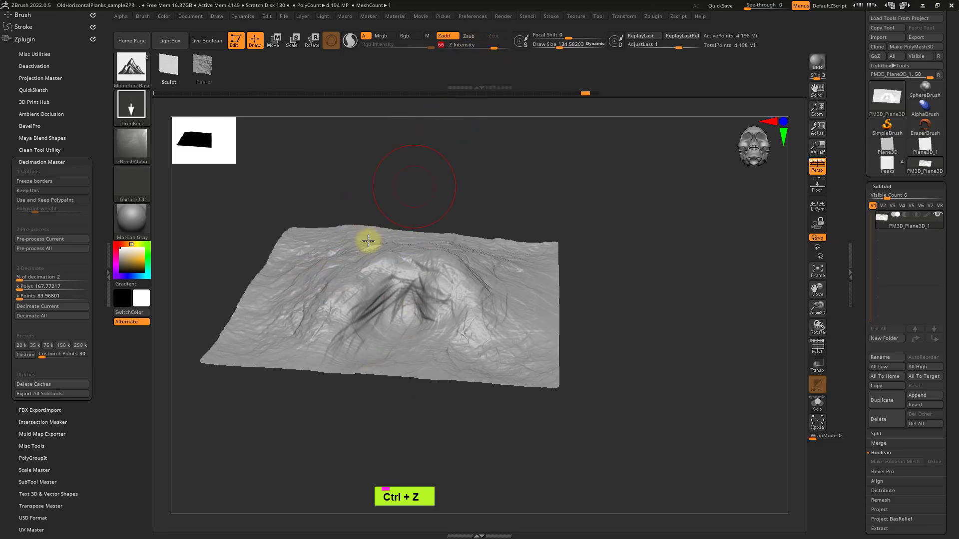
# Stamp the mountain brush's Sculpt alpha over the hill's left, central and right slopes to add eroded rock relief
pyautogui.moveTo(347, 357)
pyautogui.mouseDown()
pyautogui.moveTo(368, 402)
pyautogui.moveTo(421, 411)
pyautogui.moveTo(445, 403)
pyautogui.mouseUp()
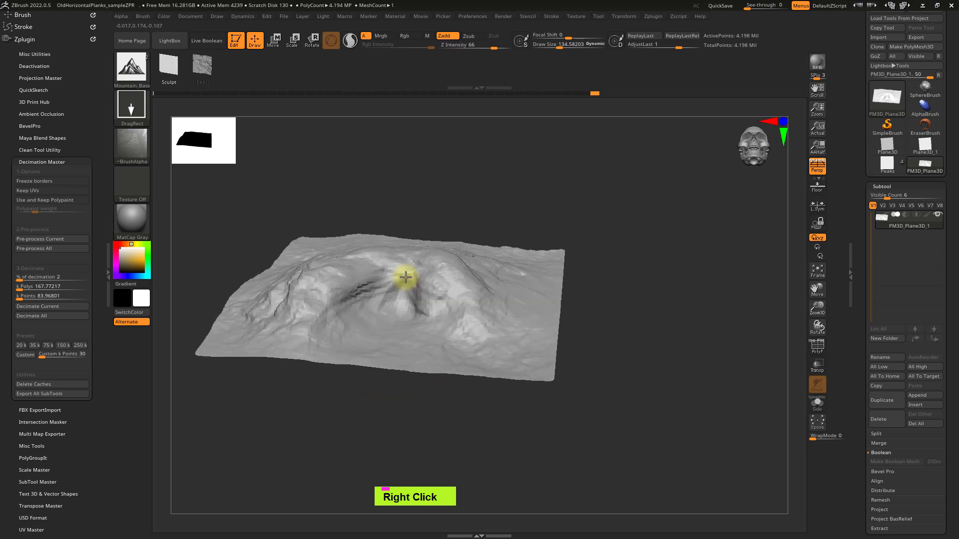
pyautogui.moveTo(403, 274)
pyautogui.mouseDown(button='right')
pyautogui.moveTo(388, 301)
pyautogui.moveTo(379, 238)
pyautogui.mouseUp(button='right')
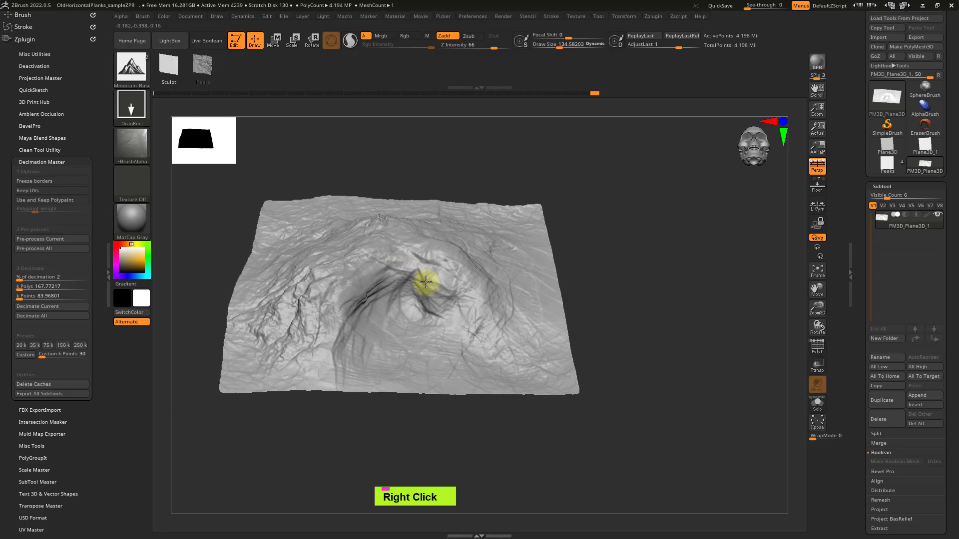
pyautogui.moveTo(426, 282)
pyautogui.mouseDown()
pyautogui.moveTo(516, 291)
pyautogui.moveTo(535, 279)
pyautogui.moveTo(513, 270)
pyautogui.moveTo(515, 282)
pyautogui.mouseUp()
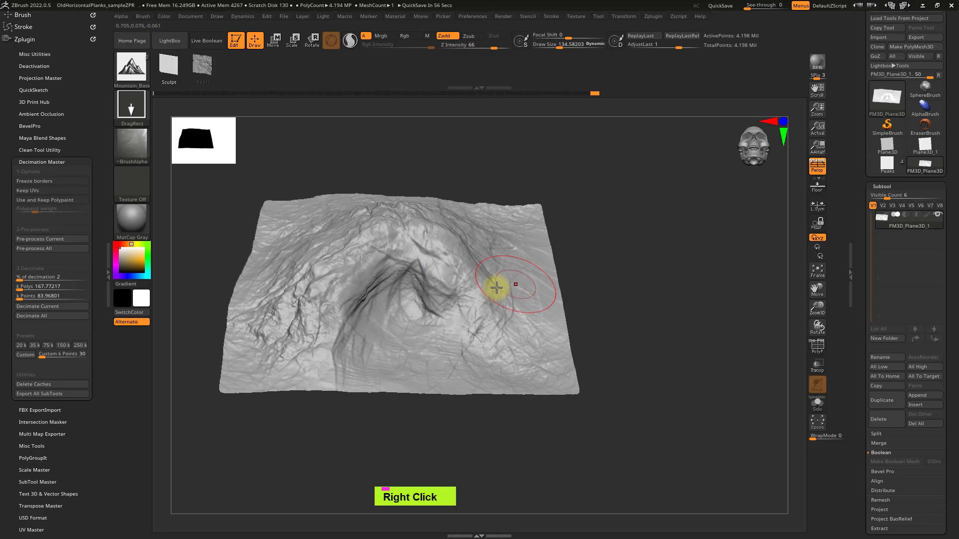
pyautogui.moveTo(497, 287); pyautogui.dragTo(479, 271, button='right')
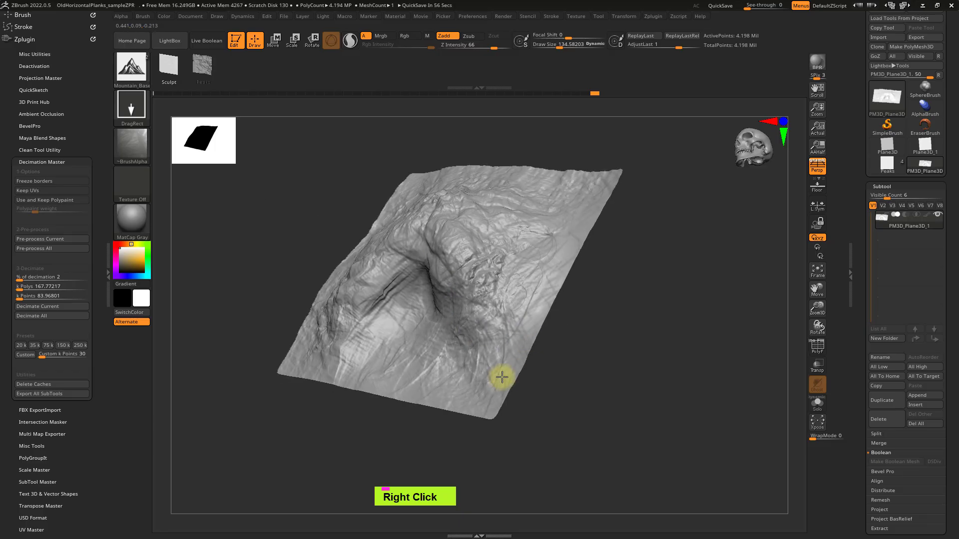
pyautogui.moveTo(502, 377)
pyautogui.mouseDown()
pyautogui.moveTo(422, 398)
pyautogui.moveTo(336, 400)
pyautogui.moveTo(323, 377)
pyautogui.moveTo(323, 336)
pyautogui.moveTo(361, 308)
pyautogui.mouseUp()
pyautogui.moveTo(411, 263)
pyautogui.mouseDown(button='right')
pyautogui.moveTo(438, 224)
pyautogui.moveTo(430, 272)
pyautogui.moveTo(451, 248)
pyautogui.moveTo(403, 259)
pyautogui.mouseUp(button='right')
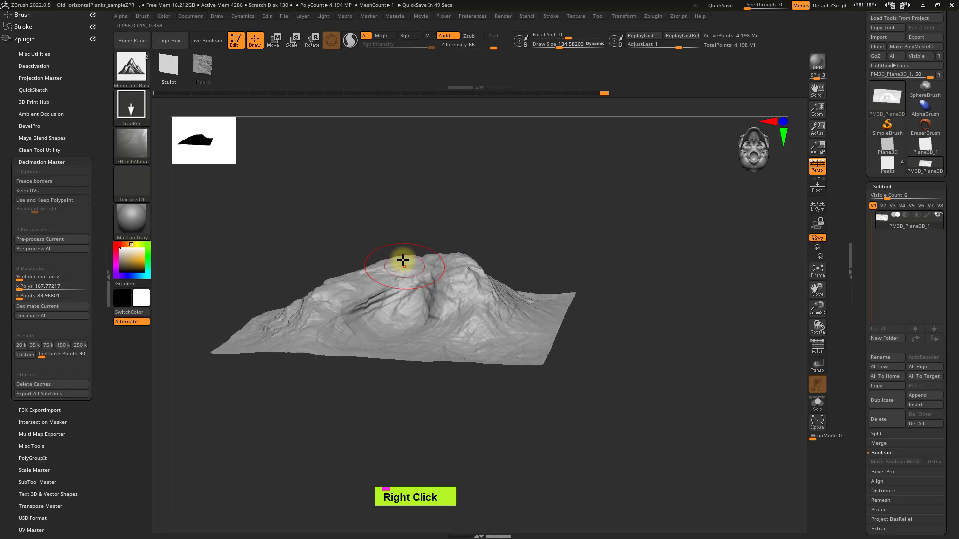
pyautogui.keyDown('ctrl'); pyautogui.moveTo(331, 209); pyautogui.dragTo(226, 154, button='right'); pyautogui.keyUp('ctrl')
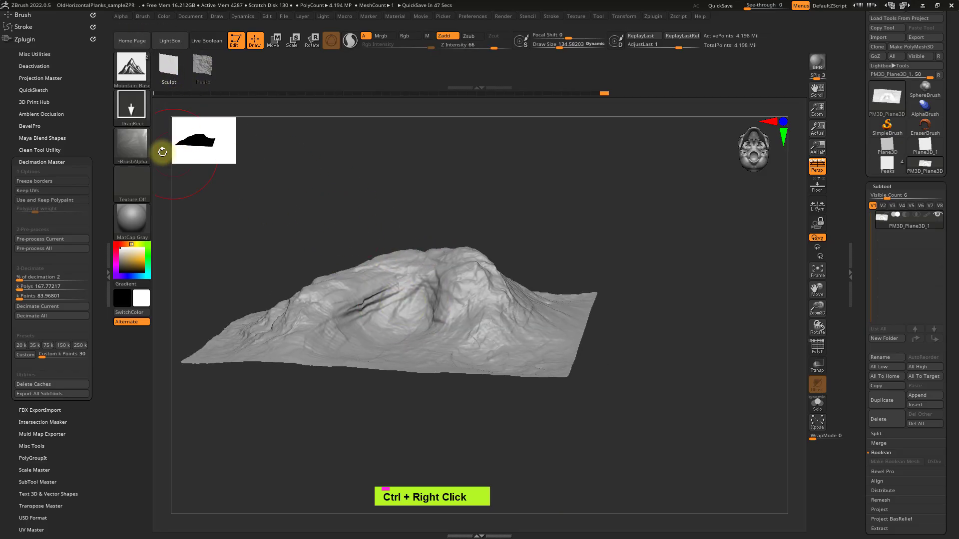
# Switch the mountain brush to its Peaks alpha and stamp it inward across the hill's left slope and hollow
pyautogui.click(206, 70)
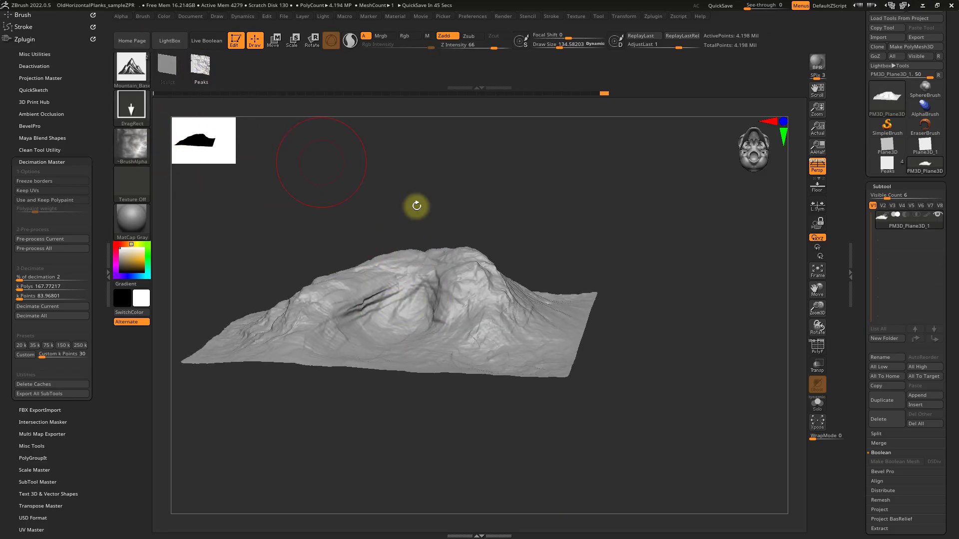
pyautogui.keyDown('alt'); pyautogui.moveTo(416, 206); pyautogui.dragTo(416, 328, button='right'); pyautogui.keyUp('alt')
pyautogui.keyDown('ctrl'); pyautogui.moveTo(281, 291); pyautogui.dragTo(319, 303, button='right'); pyautogui.keyUp('ctrl')
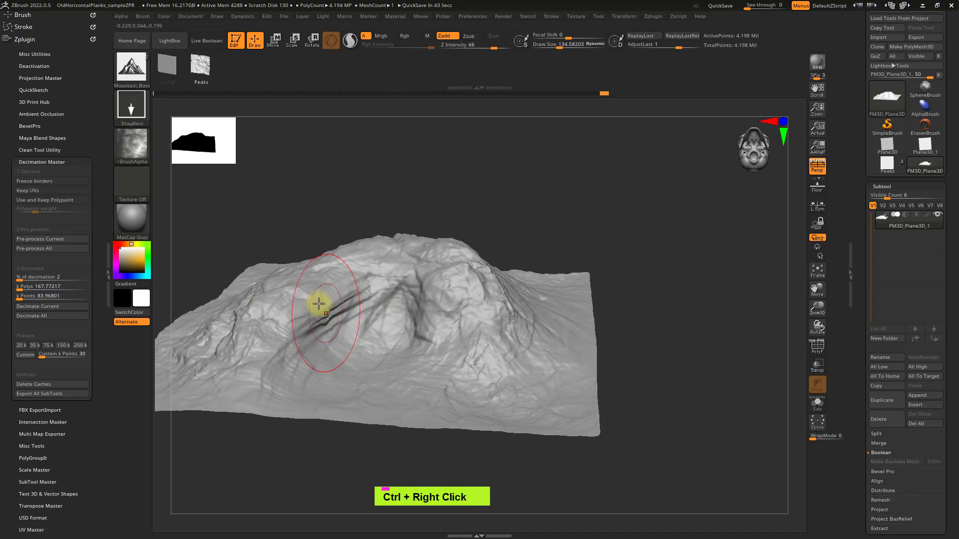
pyautogui.press('alt')
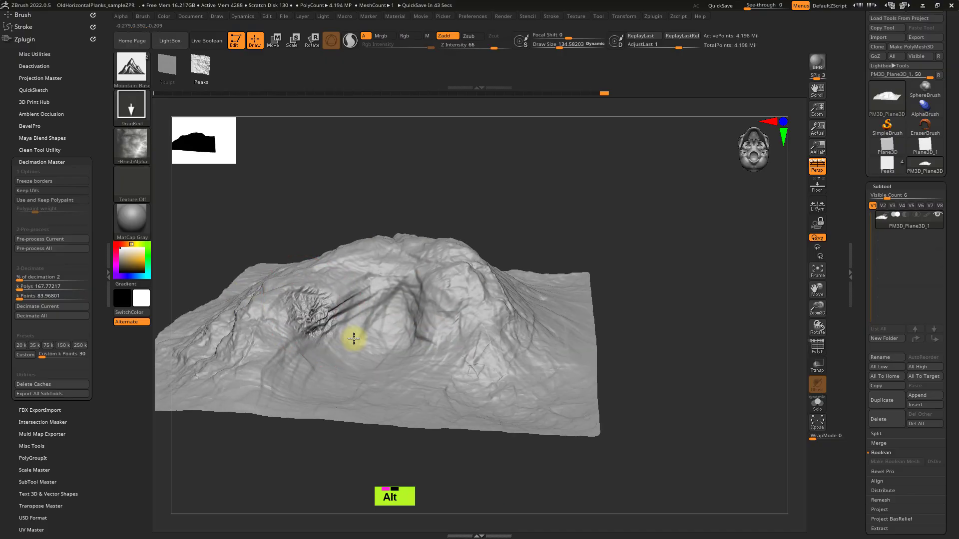
pyautogui.keyDown('alt'); pyautogui.moveTo(388, 327); pyautogui.dragTo(415, 304); pyautogui.keyUp('alt')
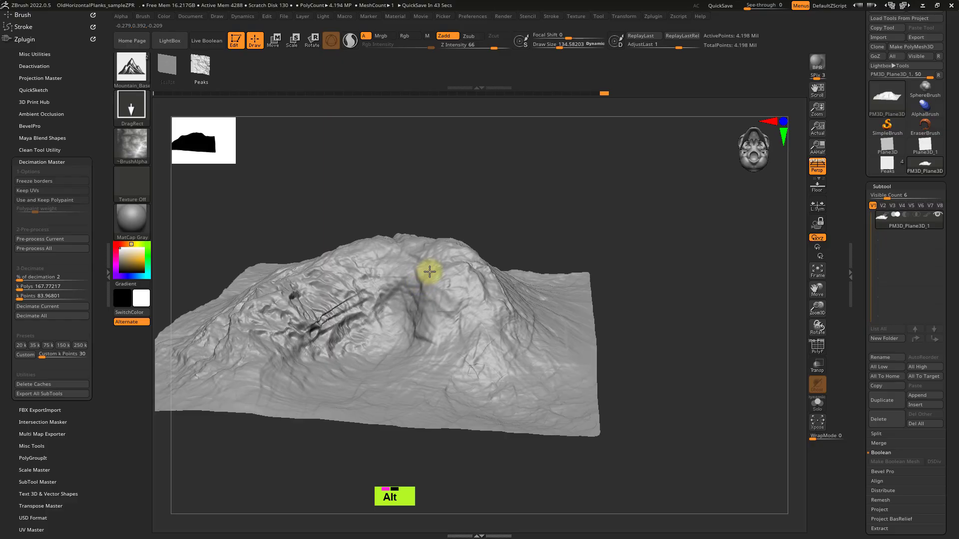
pyautogui.moveTo(398, 289); pyautogui.dragTo(386, 322, button='right')
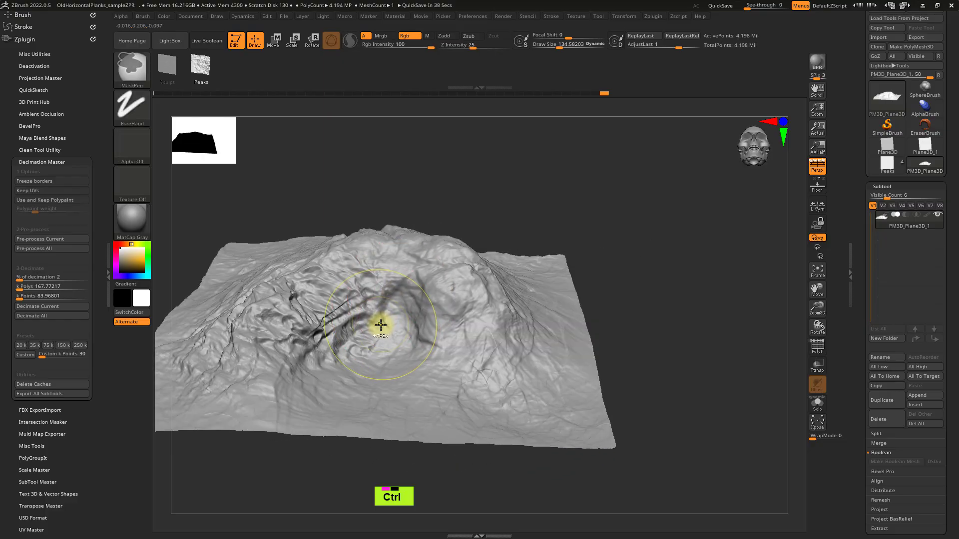
# Undo the last Peaks stamp, try inverted stamps in the hill's central hollow, and undo the last trial
pyautogui.hotkey('ctrl', 'z')
pyautogui.keyDown('alt'); pyautogui.click(372, 368); pyautogui.keyUp('alt')
pyautogui.keyDown('alt'); pyautogui.moveTo(416, 392); pyautogui.dragTo(438, 398); pyautogui.keyUp('alt')
pyautogui.moveTo(424, 367)
pyautogui.mouseDown(button='right')
pyautogui.moveTo(410, 418)
pyautogui.moveTo(419, 330)
pyautogui.mouseUp(button='right')
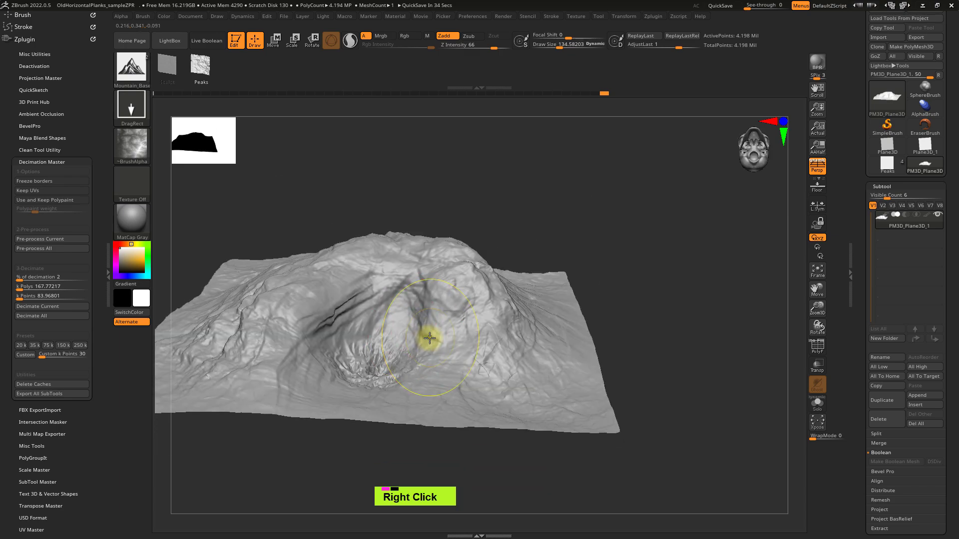
pyautogui.hotkey('ctrl', 'z')
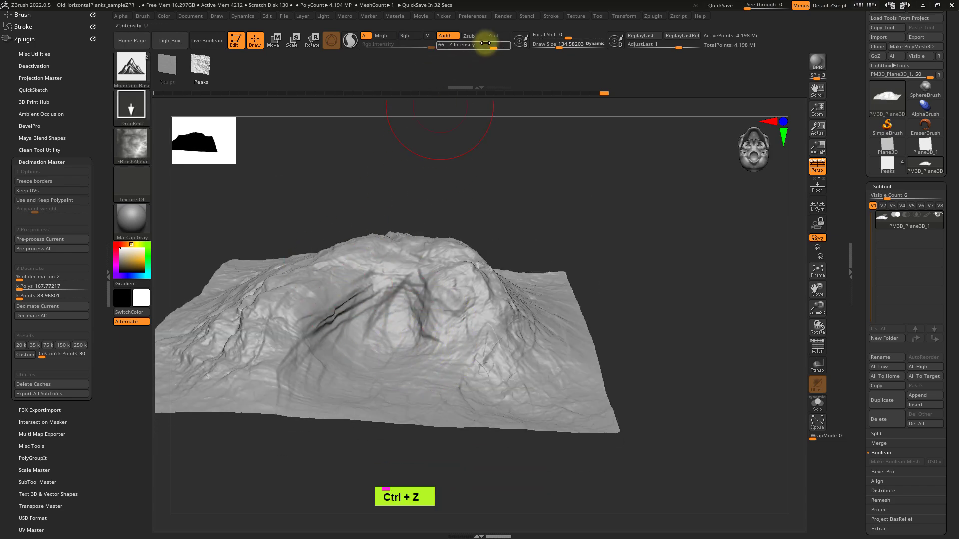
# Set the mountain brush to Focal Shift 16 and Z Intensity 39, and stamp it across the hollow and the lower right slope
pyautogui.click(574, 35)
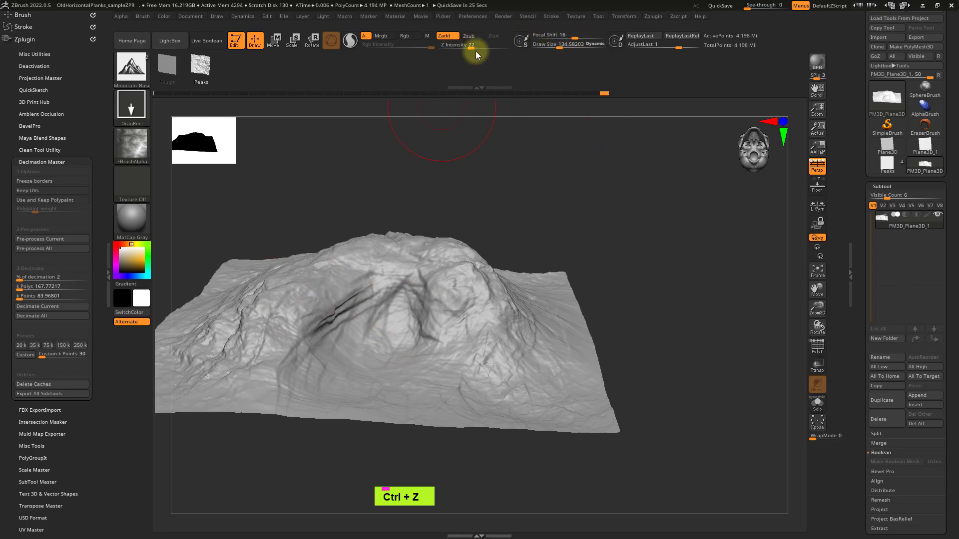
pyautogui.moveTo(327, 291); pyautogui.dragTo(426, 349)
pyautogui.moveTo(524, 406); pyautogui.dragTo(524, 413, button='right')
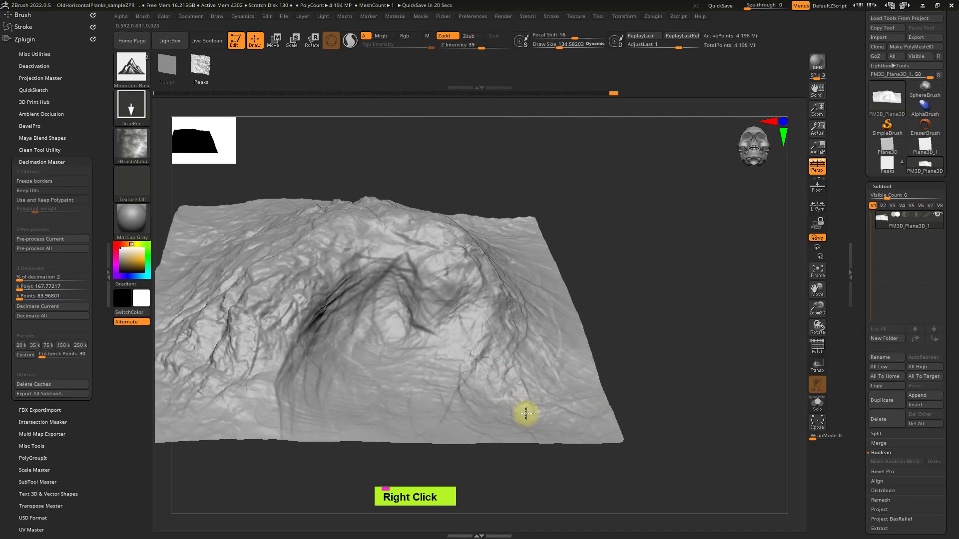
pyautogui.moveTo(546, 344); pyautogui.dragTo(612, 409)
pyautogui.moveTo(611, 410); pyautogui.dragTo(475, 331, button='right')
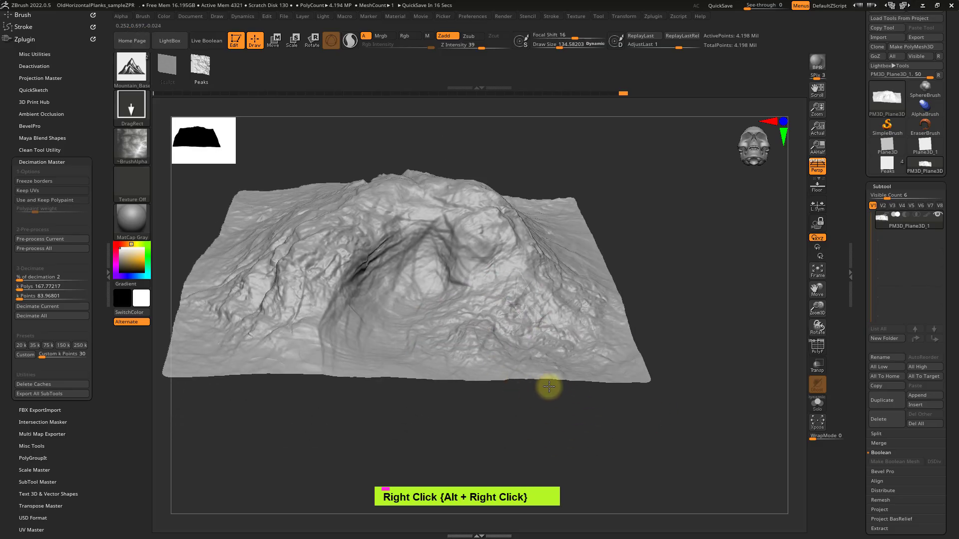
# Apply the SkinShade4 material and examine the terrain relief up close from several angles
pyautogui.click(132, 217)
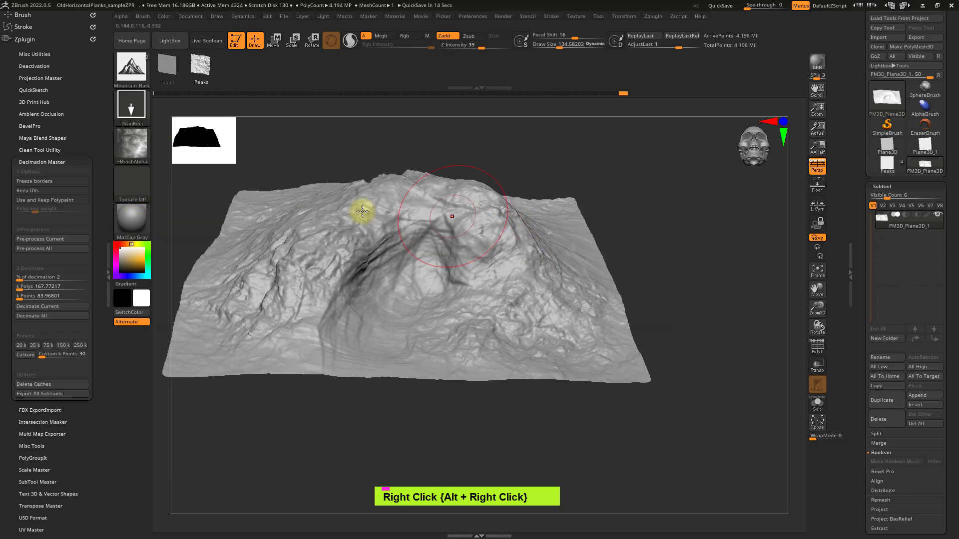
pyautogui.click(140, 223)
pyautogui.click(560, 231)
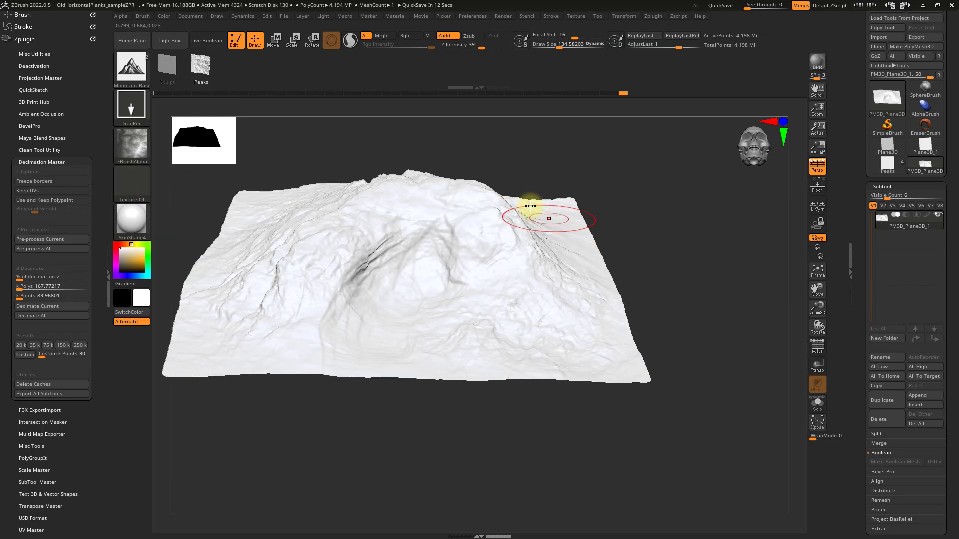
pyautogui.moveTo(431, 243); pyautogui.dragTo(355, 263, button='right')
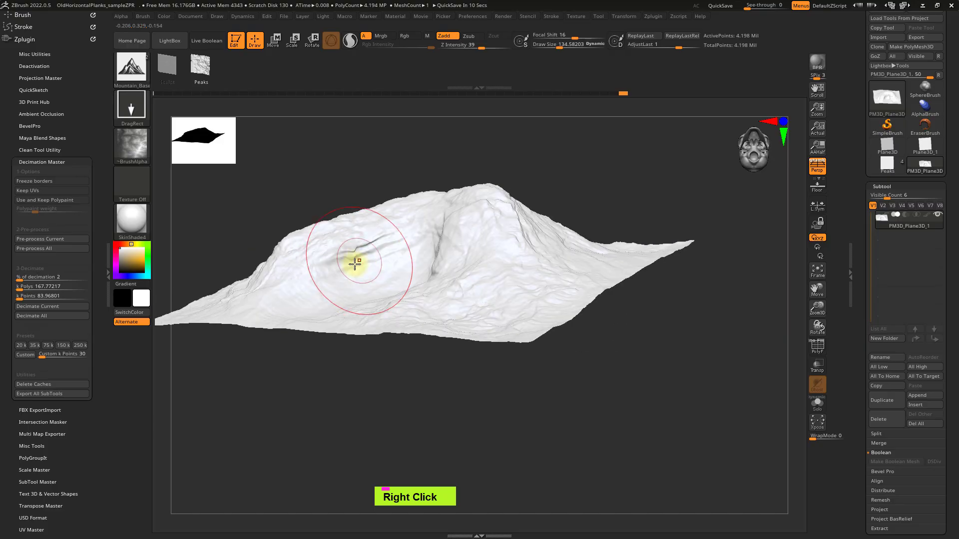
pyautogui.moveTo(453, 227)
pyautogui.mouseDown(button='right')
pyautogui.moveTo(488, 220)
pyautogui.moveTo(456, 257)
pyautogui.moveTo(418, 250)
pyautogui.moveTo(438, 263)
pyautogui.moveTo(407, 280)
pyautogui.moveTo(413, 321)
pyautogui.moveTo(451, 238)
pyautogui.moveTo(422, 368)
pyautogui.moveTo(400, 310)
pyautogui.mouseUp(button='right')
pyautogui.moveTo(465, 284)
pyautogui.mouseDown(button='right')
pyautogui.moveTo(434, 336)
pyautogui.moveTo(457, 298)
pyautogui.moveTo(514, 338)
pyautogui.moveTo(496, 306)
pyautogui.mouseUp(button='right')
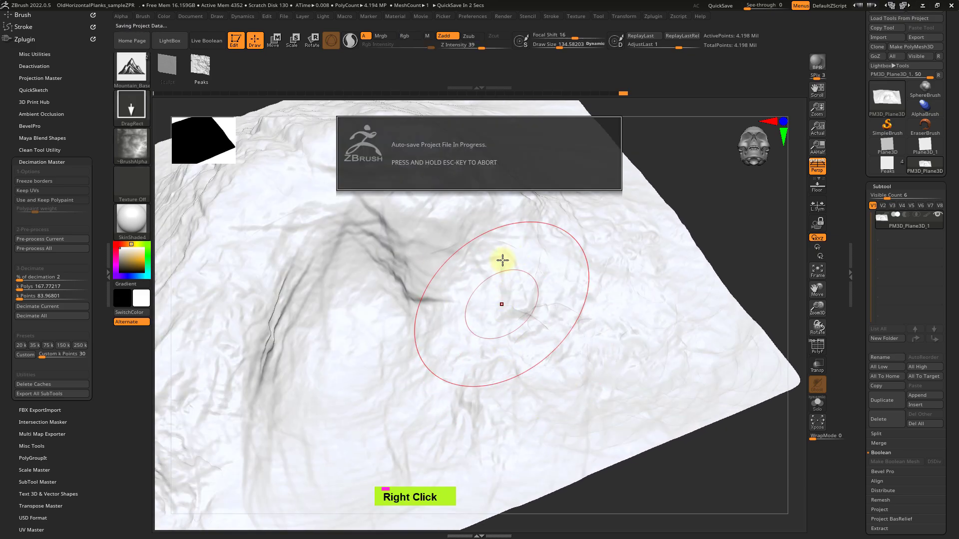
pyautogui.moveTo(391, 264)
pyautogui.mouseDown(button='right')
pyautogui.moveTo(396, 252)
pyautogui.moveTo(343, 261)
pyautogui.moveTo(346, 245)
pyautogui.moveTo(445, 239)
pyautogui.moveTo(434, 238)
pyautogui.mouseUp(button='right')
# Switch to the Noise brush, undo its first test stroke, and set the draw size to about 90
pyautogui.press('b')
pyautogui.press('n')
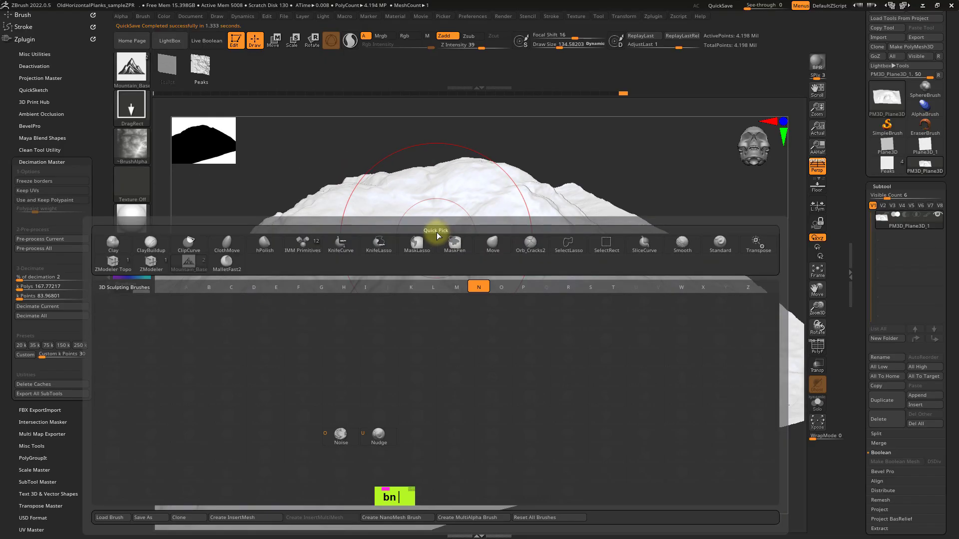
pyautogui.press('o')
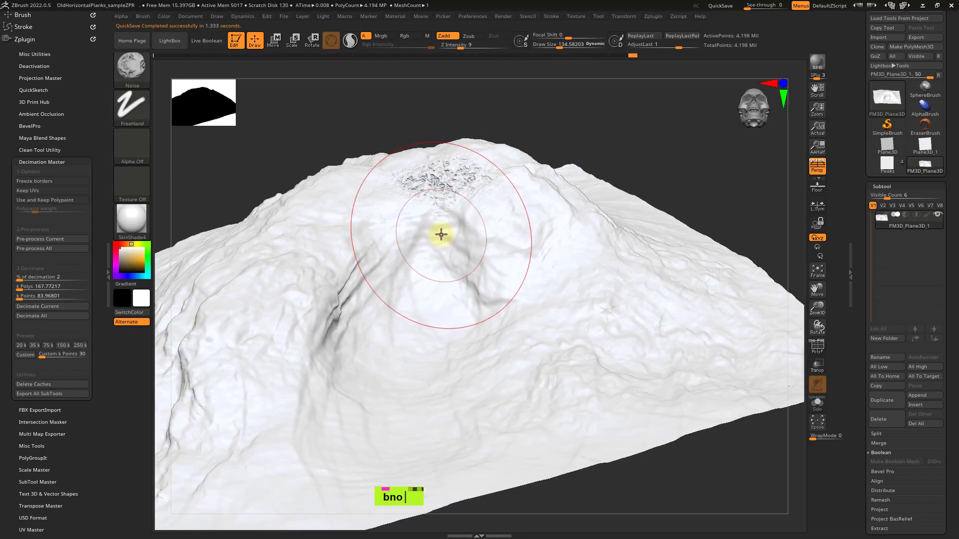
pyautogui.hotkey('ctrl', 'z')
pyautogui.press('s')
pyautogui.moveTo(430, 238); pyautogui.dragTo(404, 269)
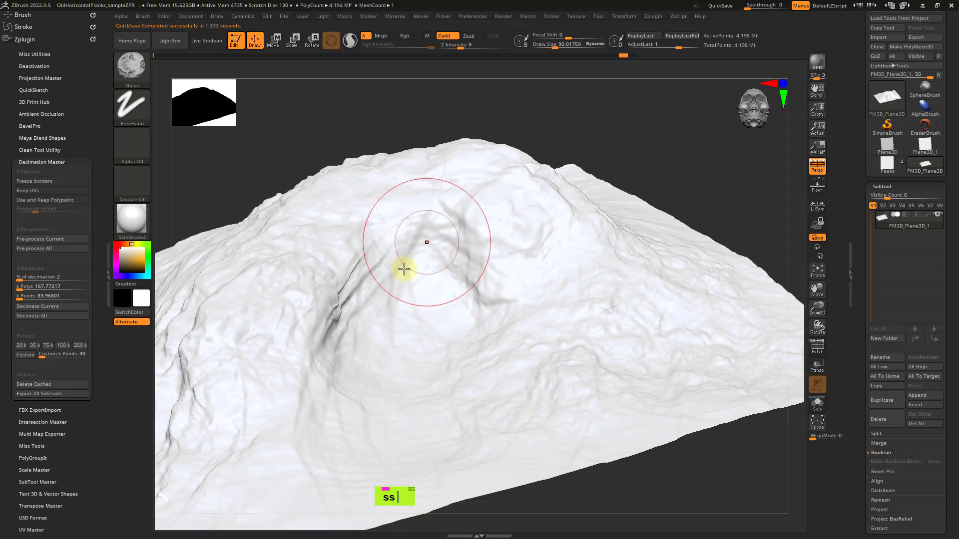
# Spray Noise texture over the upper ridge, the rounded right shoulder and the left side of the hollow, undoing the last trial stroke
pyautogui.moveTo(408, 270); pyautogui.dragTo(407, 238, button='right')
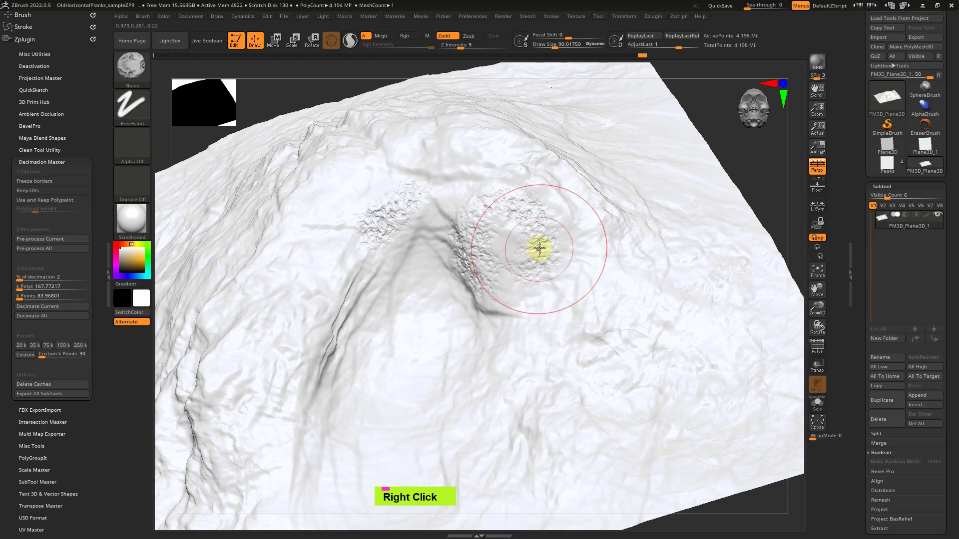
pyautogui.moveTo(497, 263); pyautogui.dragTo(460, 277, button='right')
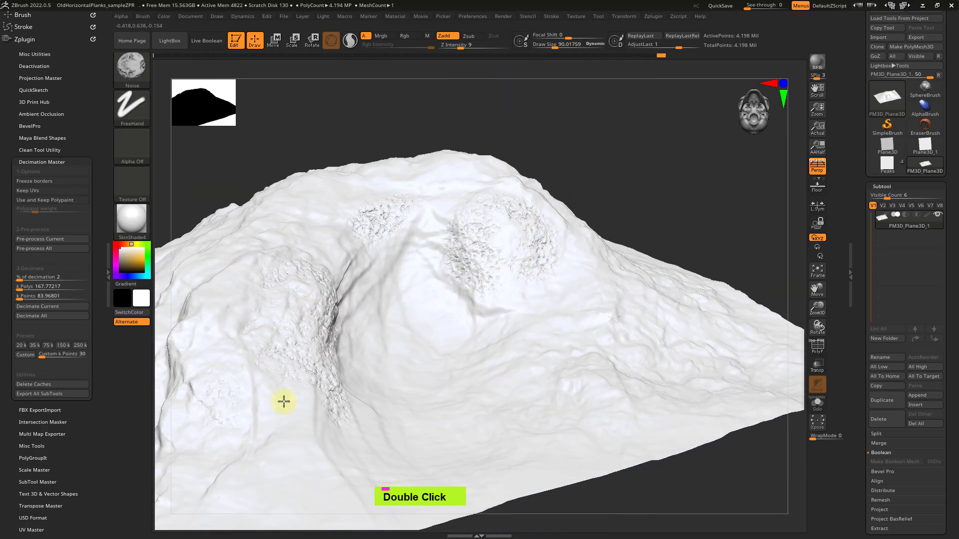
pyautogui.moveTo(318, 402); pyautogui.dragTo(387, 315, button='right')
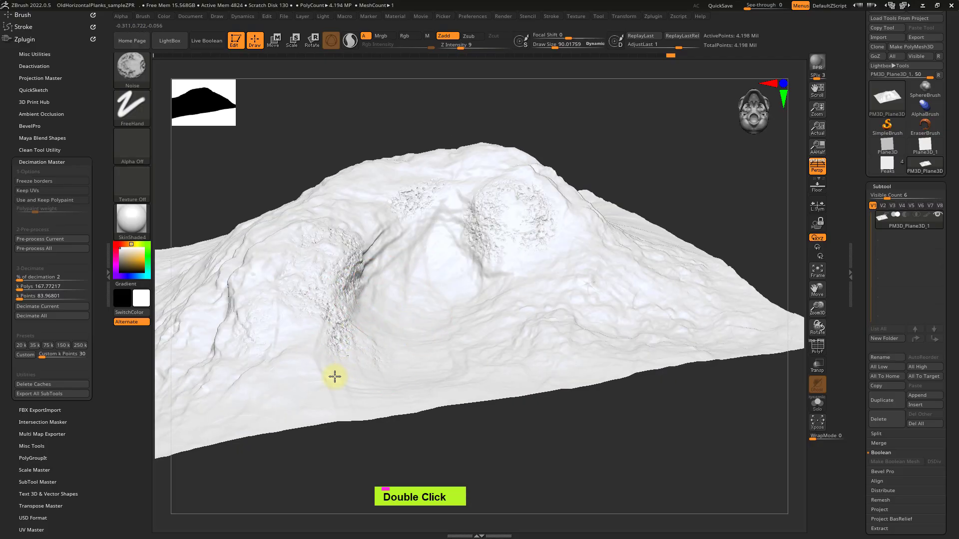
pyautogui.moveTo(334, 376)
pyautogui.mouseDown()
pyautogui.moveTo(293, 358)
pyautogui.moveTo(344, 355)
pyautogui.mouseUp()
pyautogui.moveTo(379, 325); pyautogui.dragTo(369, 345, button='right')
pyautogui.moveTo(321, 332)
pyautogui.keyDown('shift'); pyautogui.mouseDown()
pyautogui.moveTo(316, 311)
pyautogui.moveTo(283, 375)
pyautogui.mouseUp(); pyautogui.keyUp('shift')
pyautogui.hotkey('ctrl', 'z')
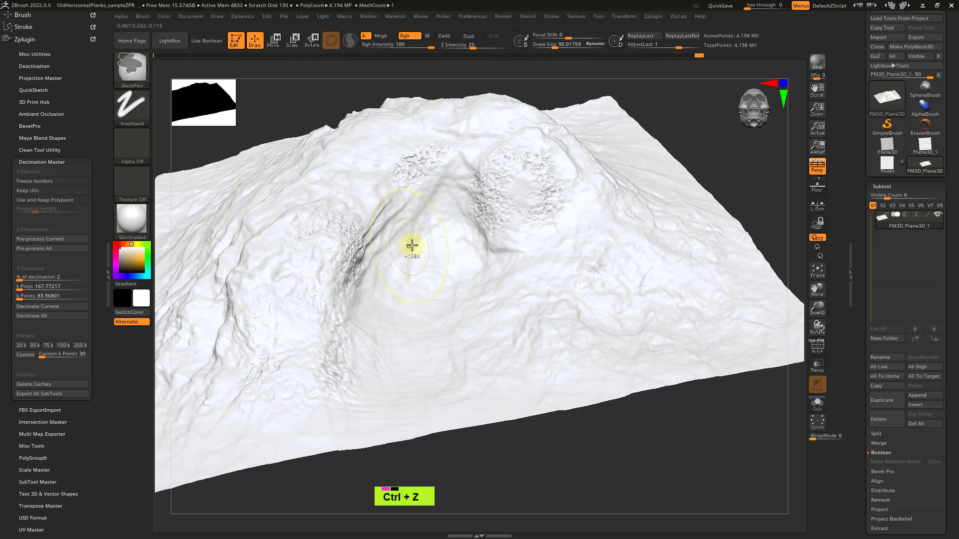
# Smooth the harsh noise grain on the hill's rounded right shoulder and check the terrain from above
pyautogui.moveTo(410, 247)
pyautogui.mouseDown(button='right')
pyautogui.moveTo(394, 223)
pyautogui.moveTo(406, 300)
pyautogui.moveTo(422, 245)
pyautogui.mouseUp(button='right')
pyautogui.press('shift')
pyautogui.keyDown('shift'); pyautogui.moveTo(482, 264); pyautogui.dragTo(481, 257); pyautogui.keyUp('shift')
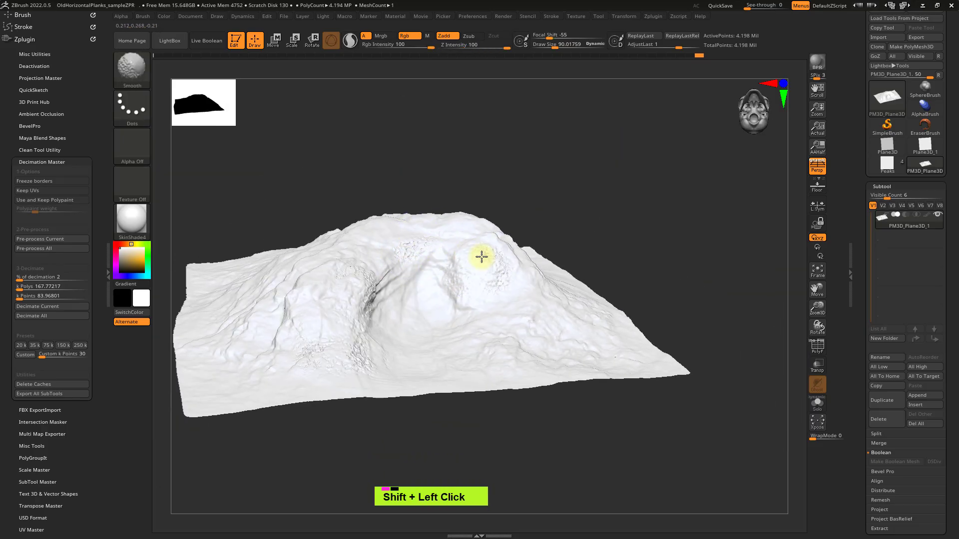
pyautogui.moveTo(461, 279); pyautogui.dragTo(458, 311, button='right')
pyautogui.keyDown('alt'); pyautogui.moveTo(459, 310); pyautogui.dragTo(478, 334, button='right'); pyautogui.keyUp('alt')
pyautogui.moveTo(355, 266)
pyautogui.mouseDown(button='right')
pyautogui.moveTo(358, 289)
pyautogui.moveTo(267, 254)
pyautogui.mouseUp(button='right')
pyautogui.press('shift')
# Try a grey-green MatCap material on the terrain and view it from the side
pyautogui.click(124, 218)
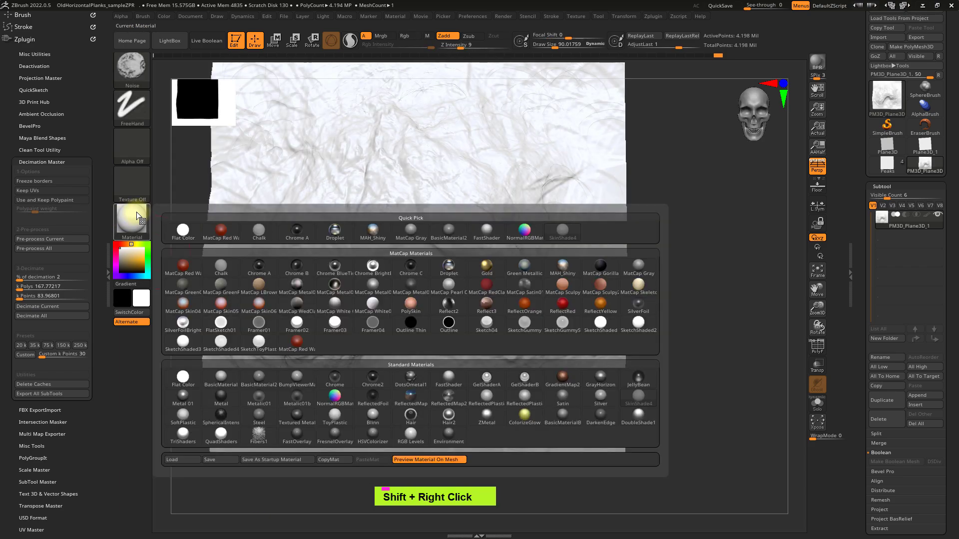
pyautogui.click(221, 284)
pyautogui.moveTo(228, 285); pyautogui.dragTo(379, 233, button='right')
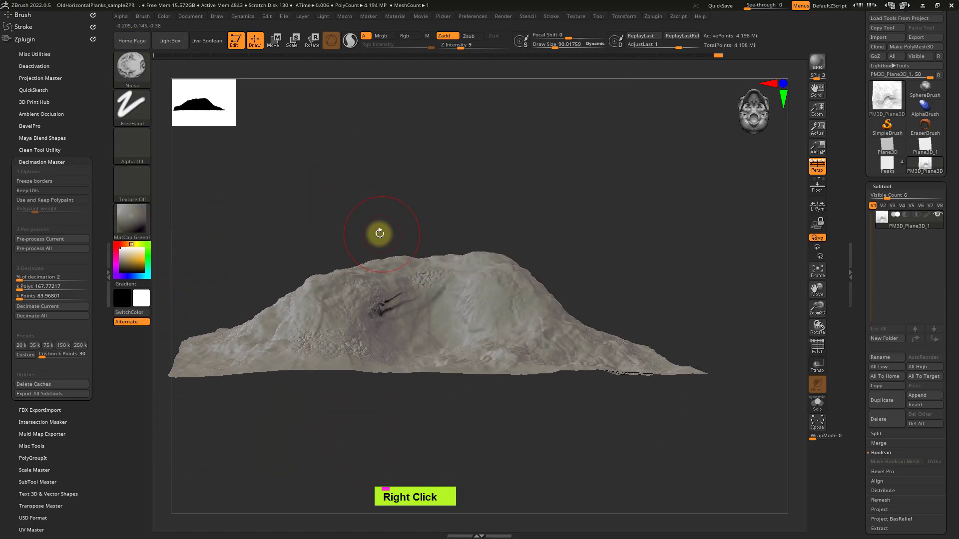
pyautogui.keyDown('ctrl'); pyautogui.moveTo(398, 267); pyautogui.dragTo(394, 278, button='right'); pyautogui.keyUp('ctrl')
# Apply the MatCap WedClay material to the terrain and inspect the sculpted relief from all around
pyautogui.click(131, 222)
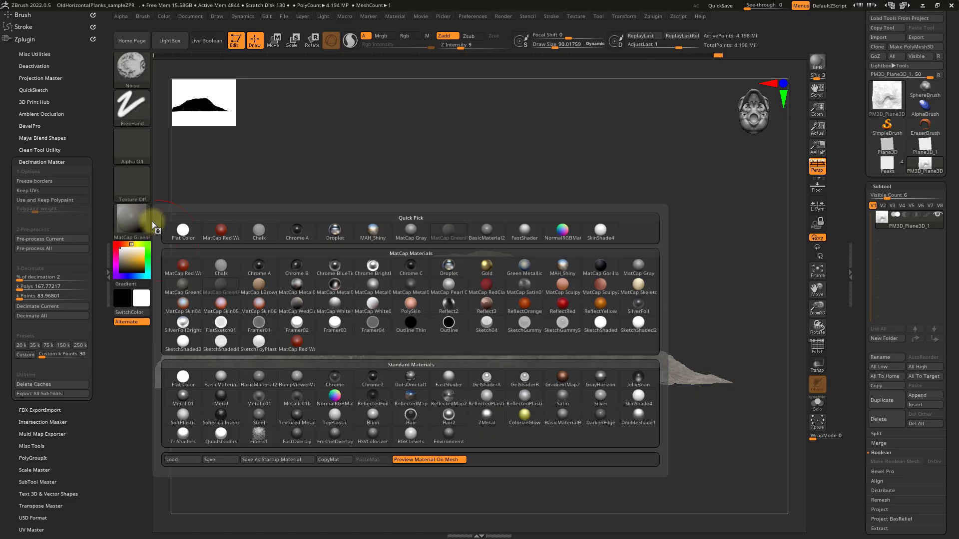
pyautogui.click(300, 309)
pyautogui.moveTo(315, 300); pyautogui.dragTo(466, 218, button='right')
pyautogui.moveTo(439, 266)
pyautogui.mouseDown(button='right')
pyautogui.moveTo(441, 251)
pyautogui.moveTo(430, 260)
pyautogui.moveTo(422, 250)
pyautogui.moveTo(411, 285)
pyautogui.moveTo(398, 241)
pyautogui.moveTo(411, 334)
pyautogui.moveTo(398, 267)
pyautogui.moveTo(400, 313)
pyautogui.moveTo(425, 320)
pyautogui.moveTo(464, 295)
pyautogui.mouseUp(button='right')
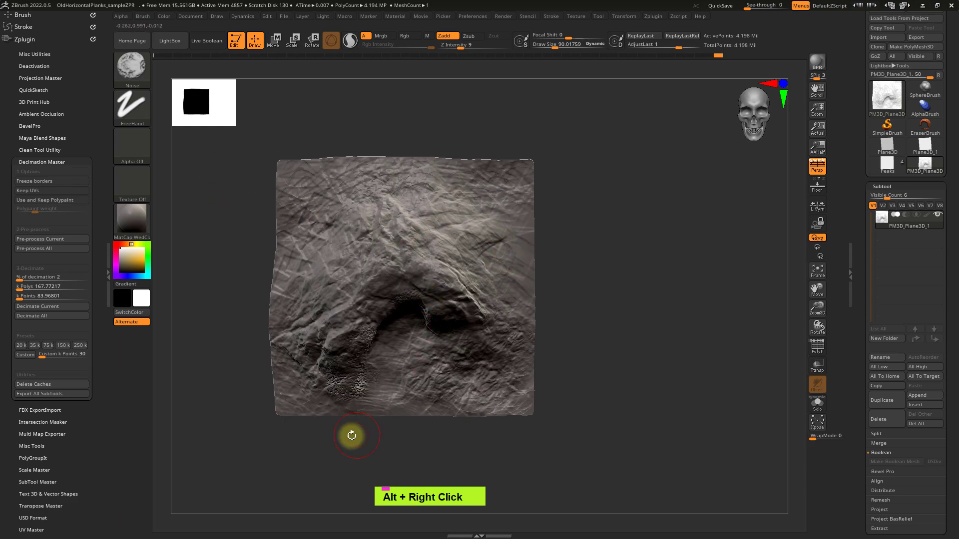